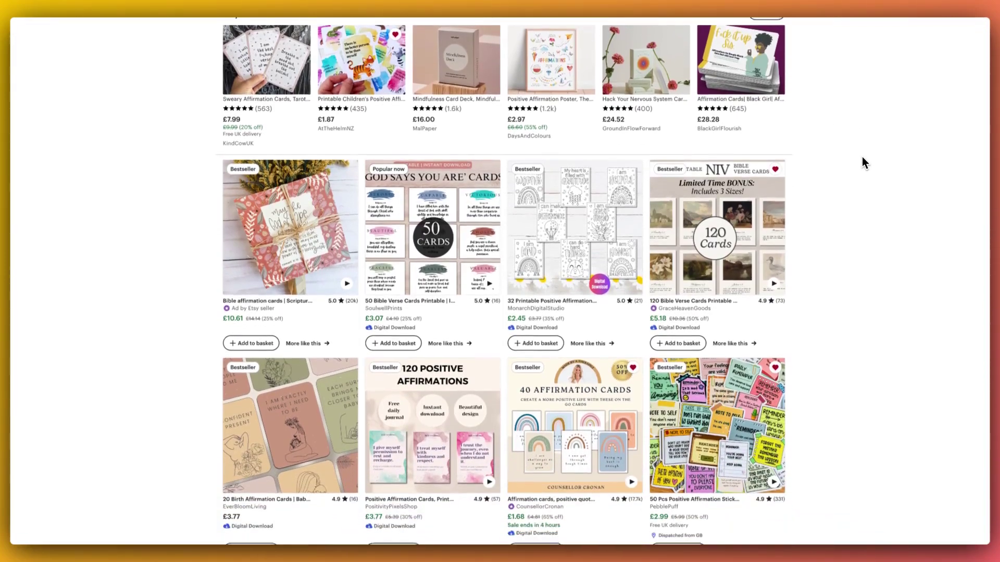
# Step: Browse bestselling affirmation card listings on Etsy, including the 50 Bible verse cards listing, and the template gallery in Canva
pyautogui.scroll(-3, 862, 157)
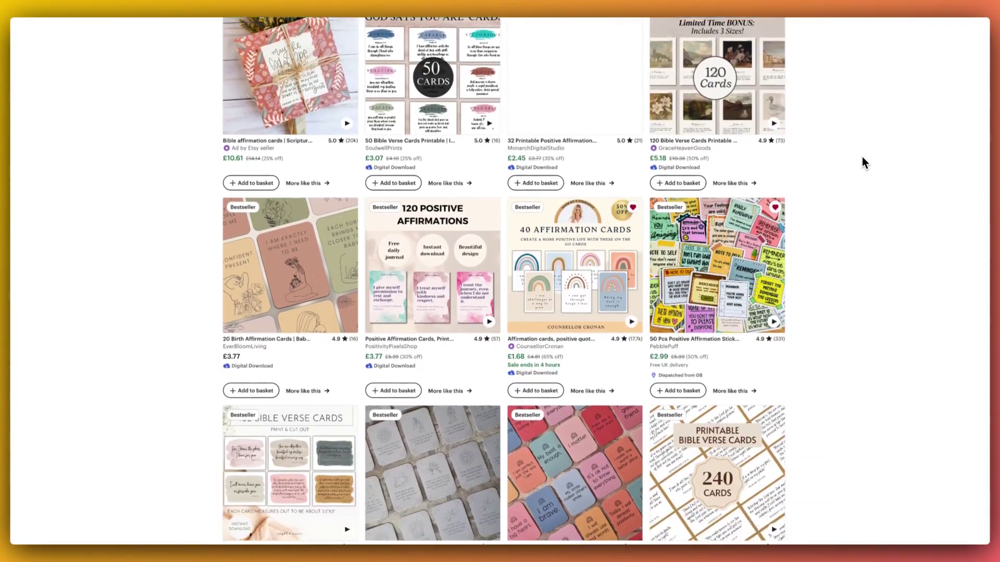
pyautogui.scroll(-4, 863, 158)
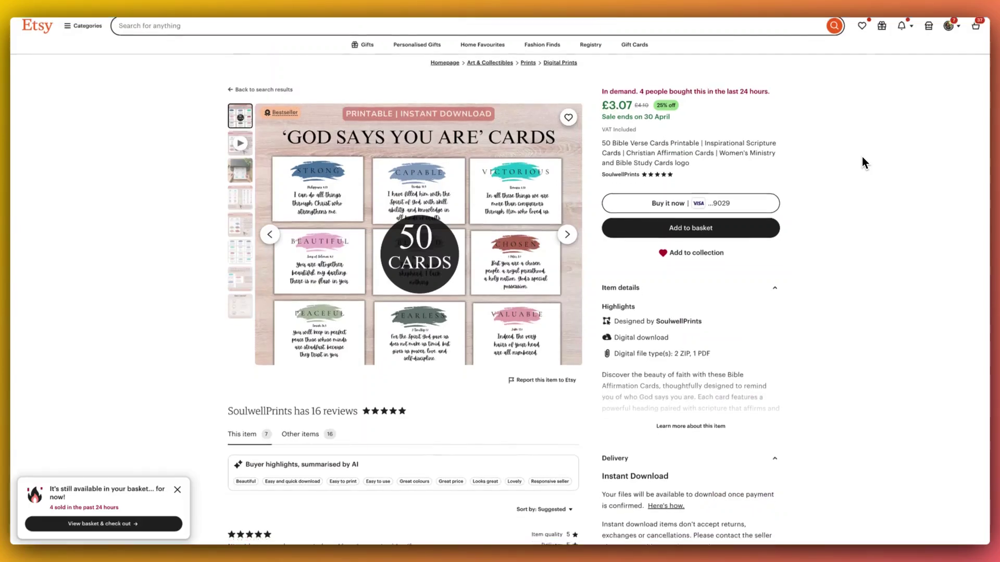
pyautogui.scroll(-2, 861, 156)
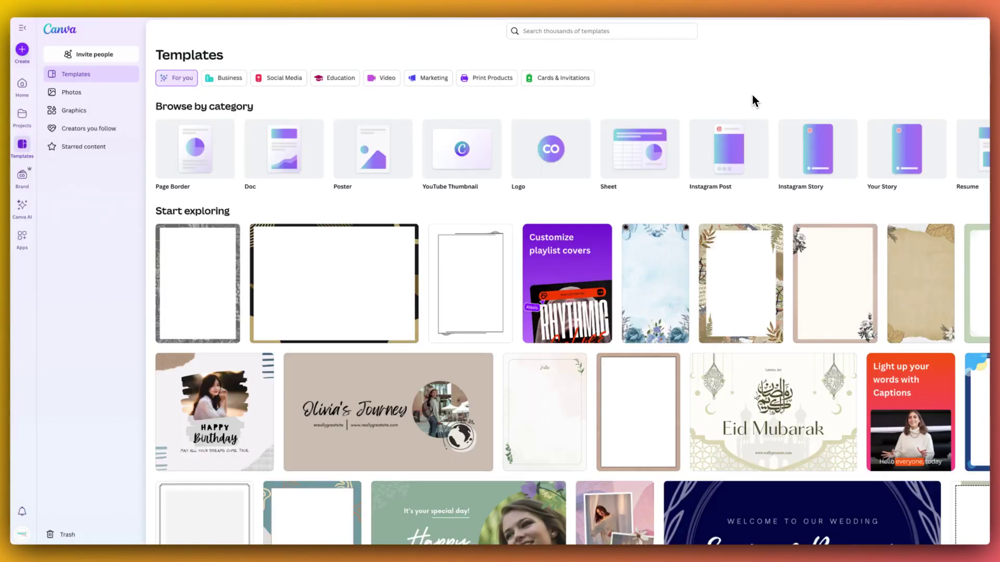
pyautogui.scroll(-3, 752, 97)
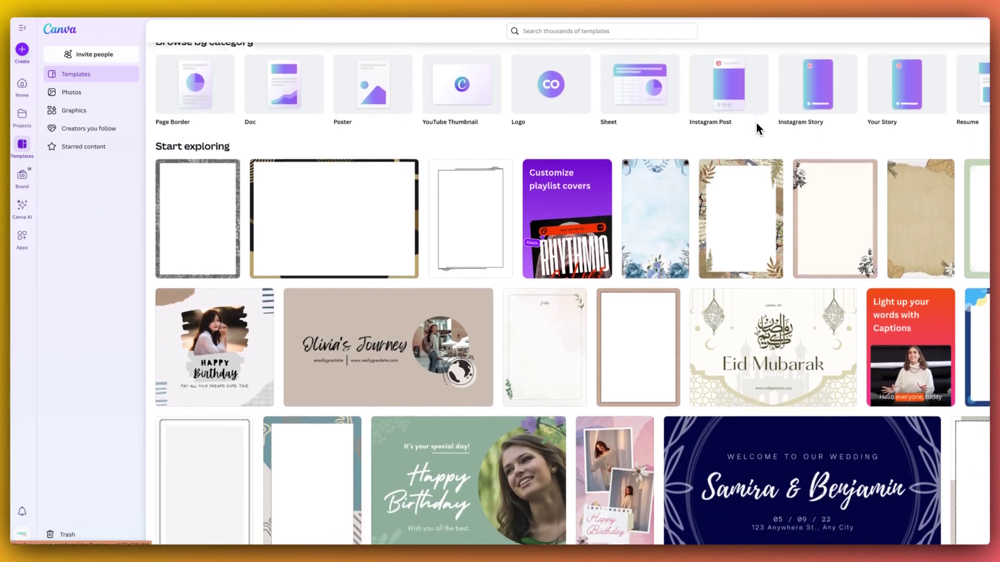
pyautogui.scroll(-3, 757, 124)
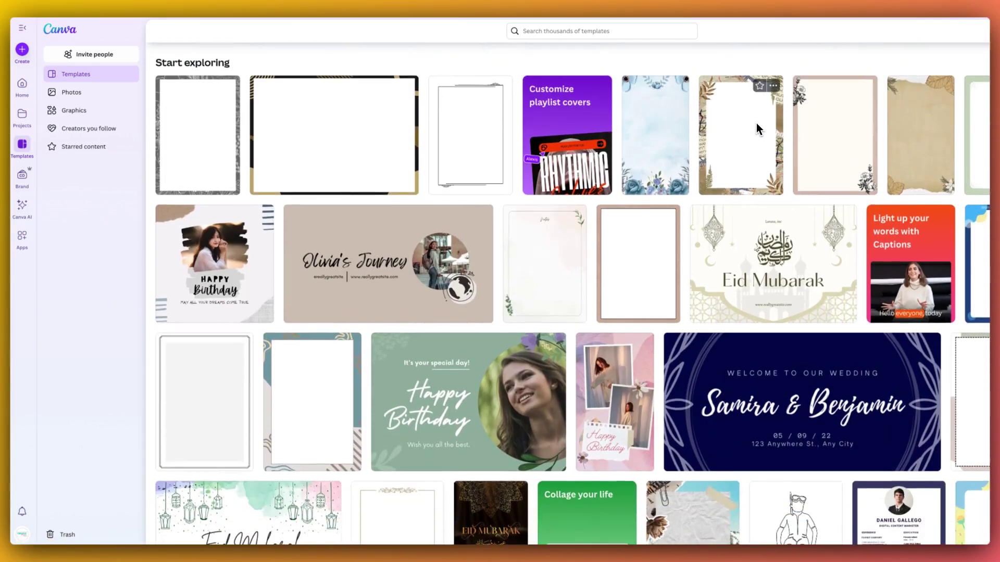
pyautogui.scroll(-3, 756, 123)
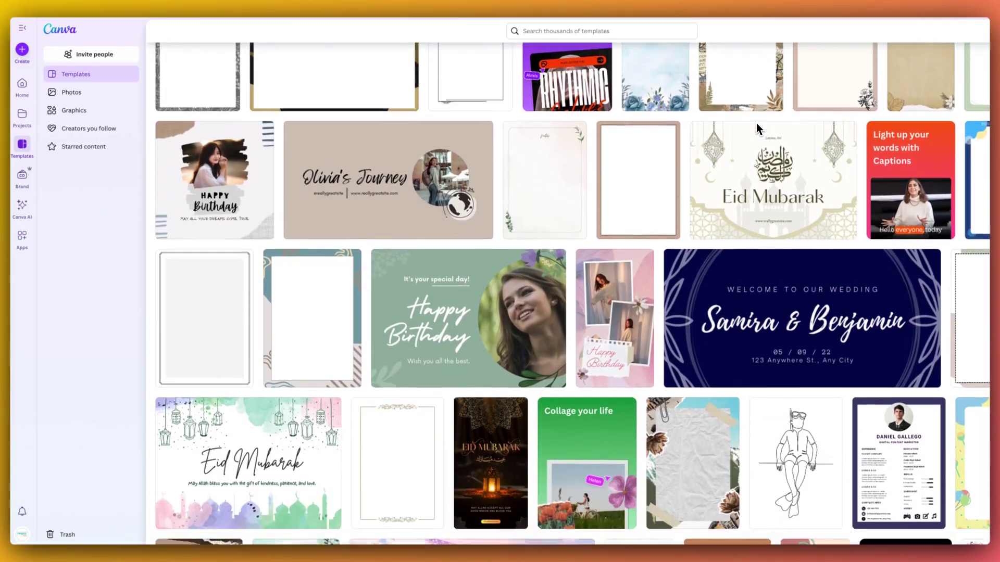
pyautogui.scroll(-6, 756, 123)
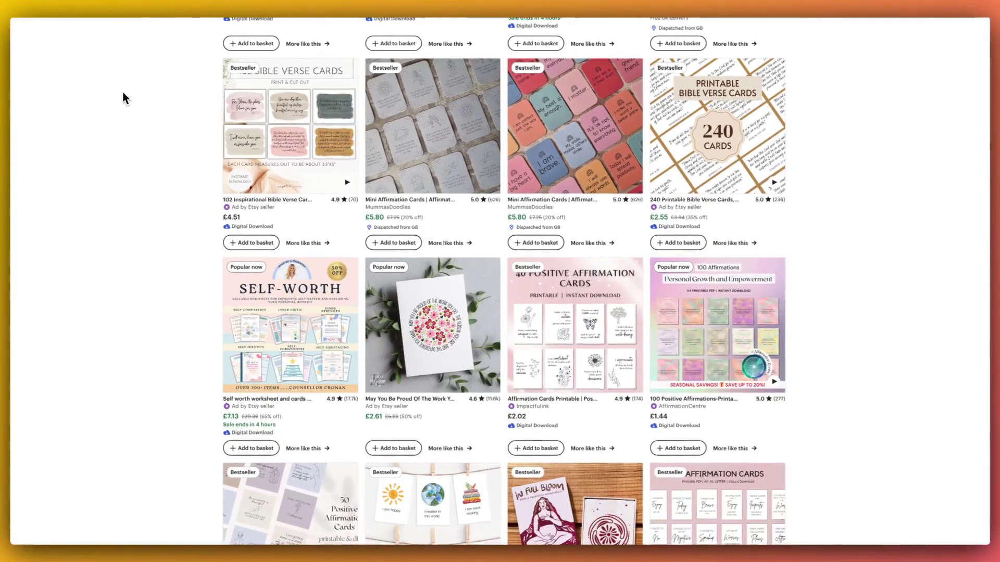
pyautogui.scroll(-3, 122, 90)
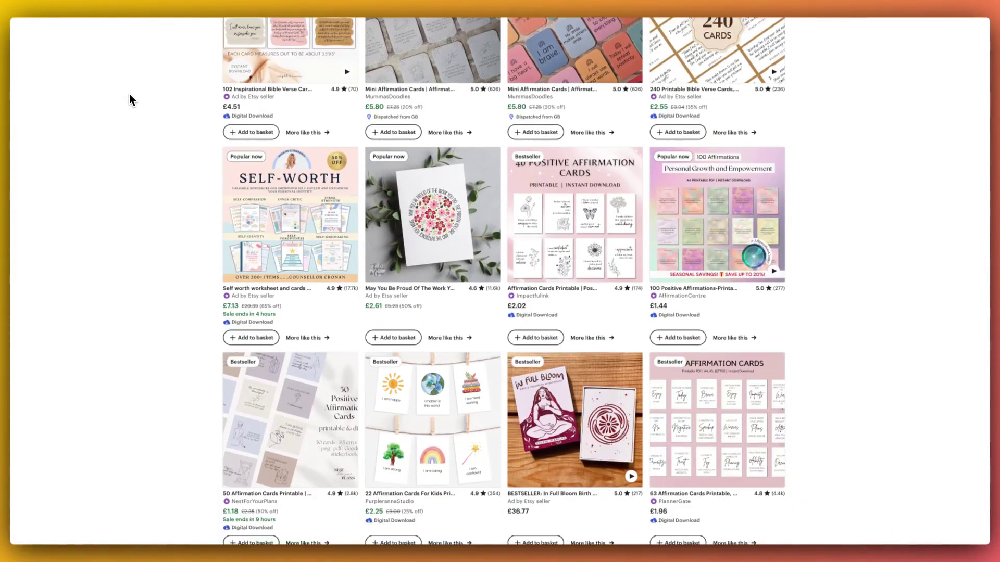
pyautogui.scroll(-3, 131, 96)
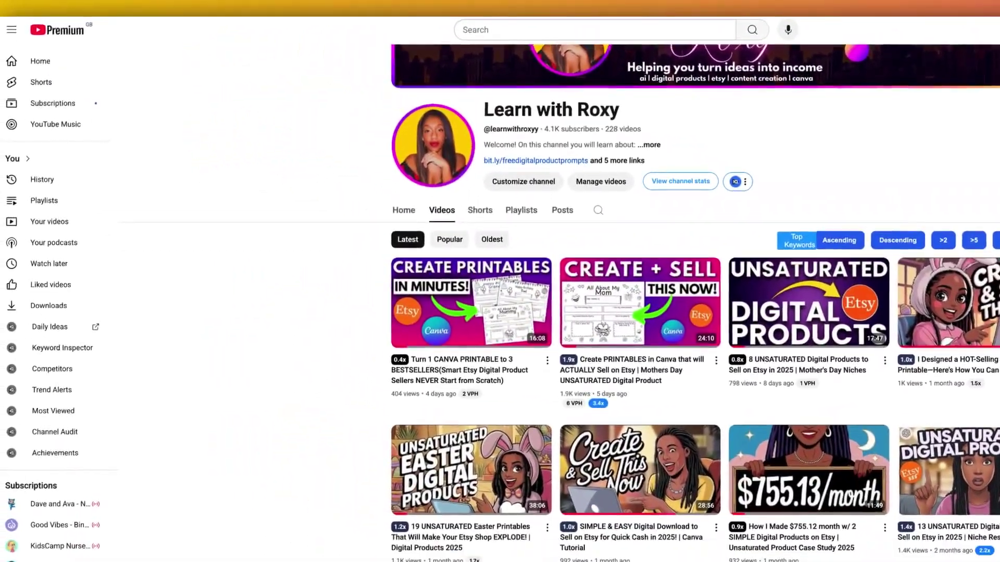
# Step: Look through the latest videos about Etsy digital products on the YouTube channel
pyautogui.scroll(-4, 465, 152)
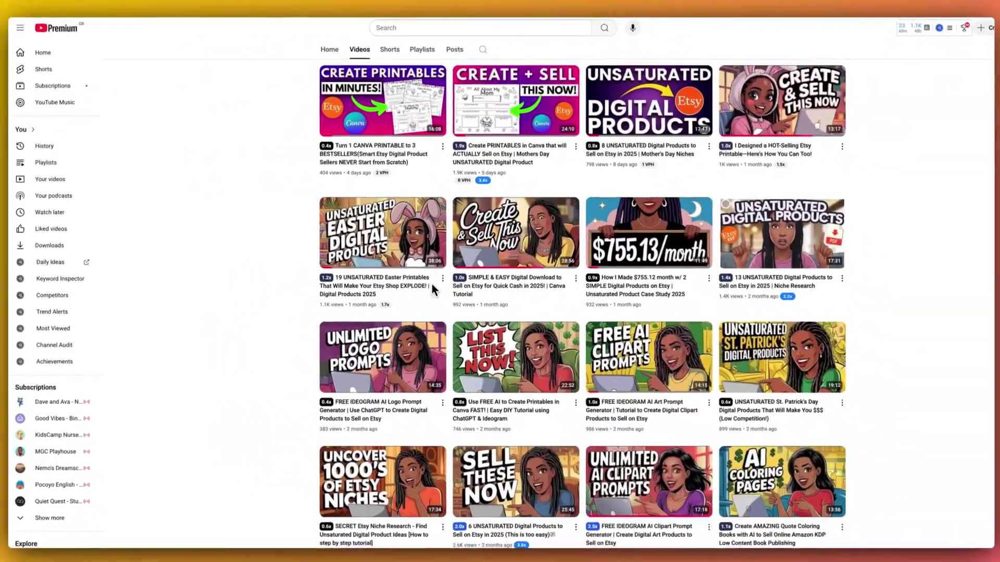
pyautogui.scroll(-3, 390, 292)
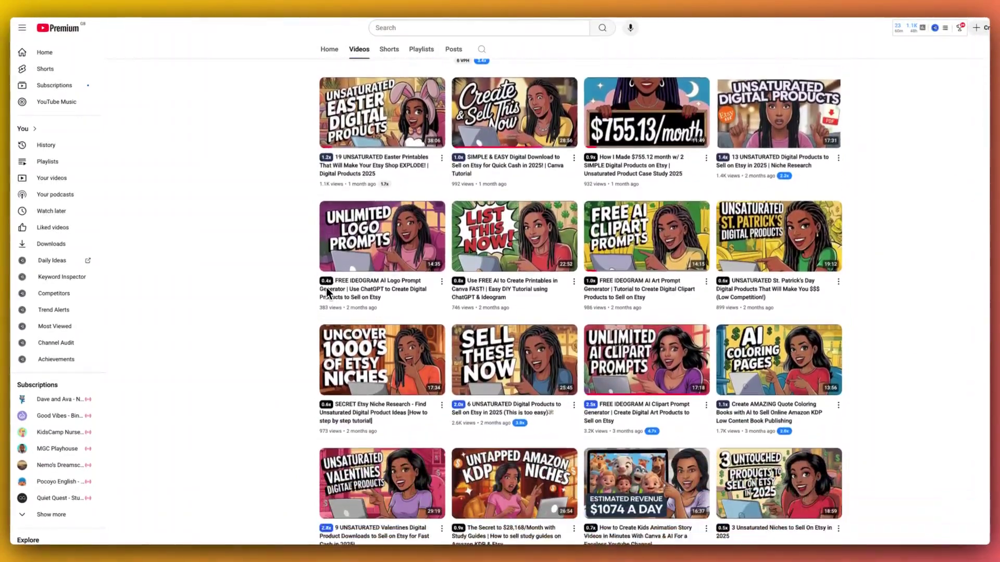
pyautogui.scroll(-2, 325, 288)
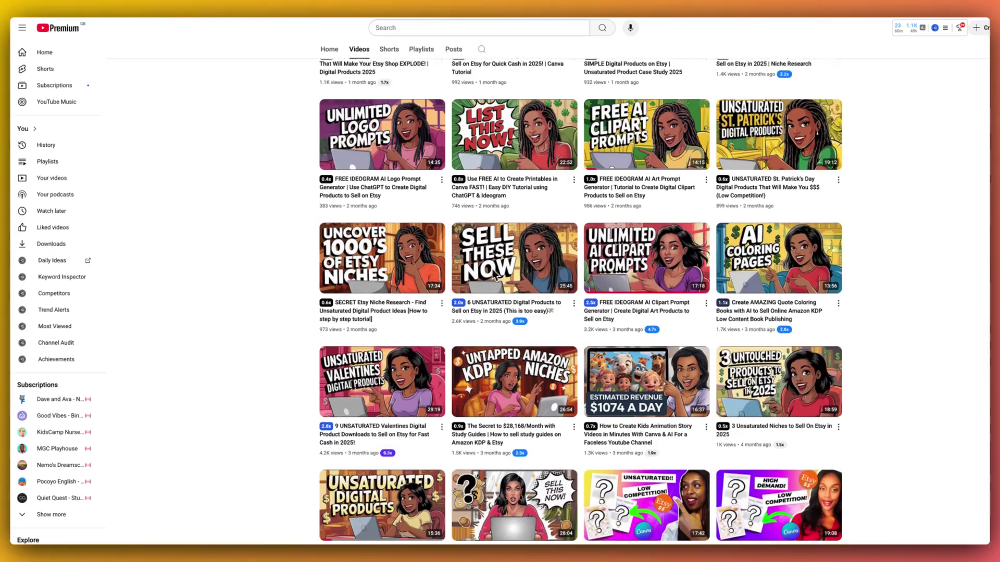
pyautogui.scroll(-3, 311, 277)
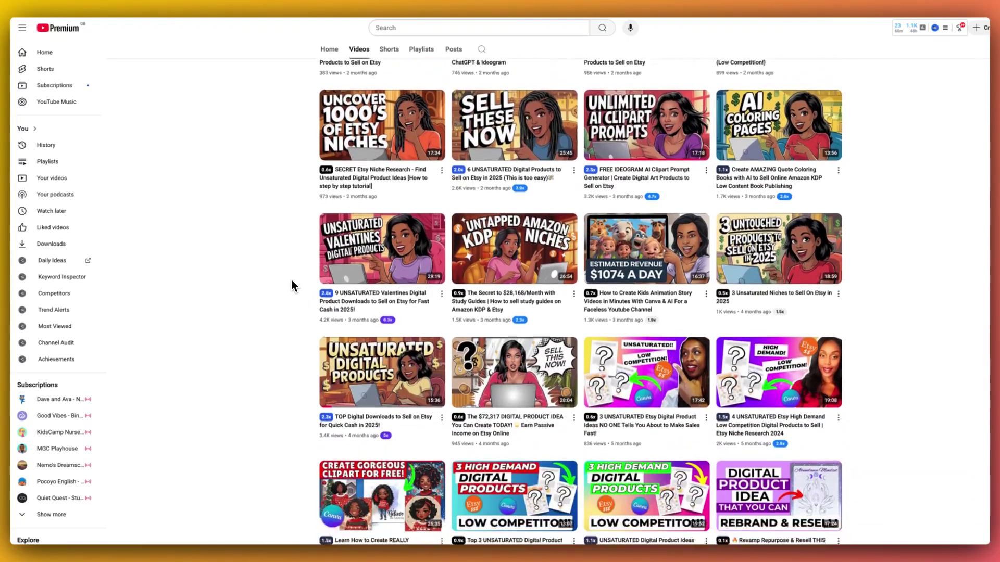
pyautogui.scroll(-1, 676, 513)
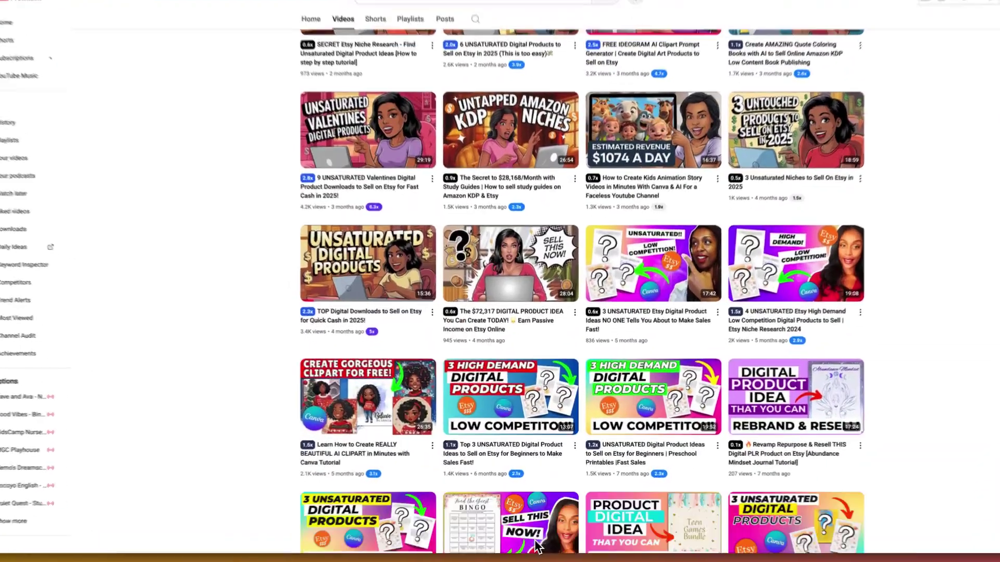
pyautogui.scroll(-1, 534, 550)
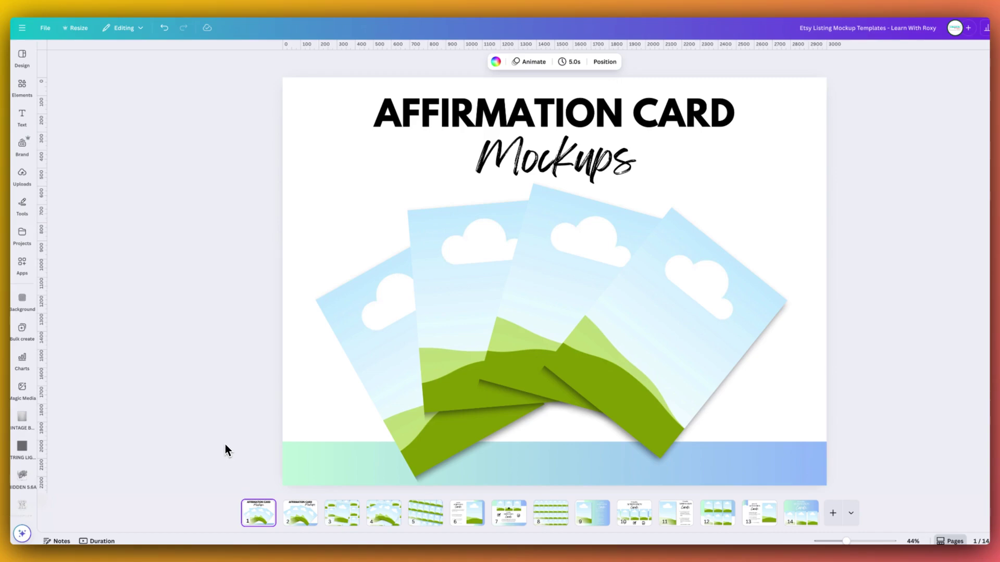
# Step: Review the affirmation card mockup pages of the Etsy Listing Mockup Templates design in Canva
pyautogui.press('Right')
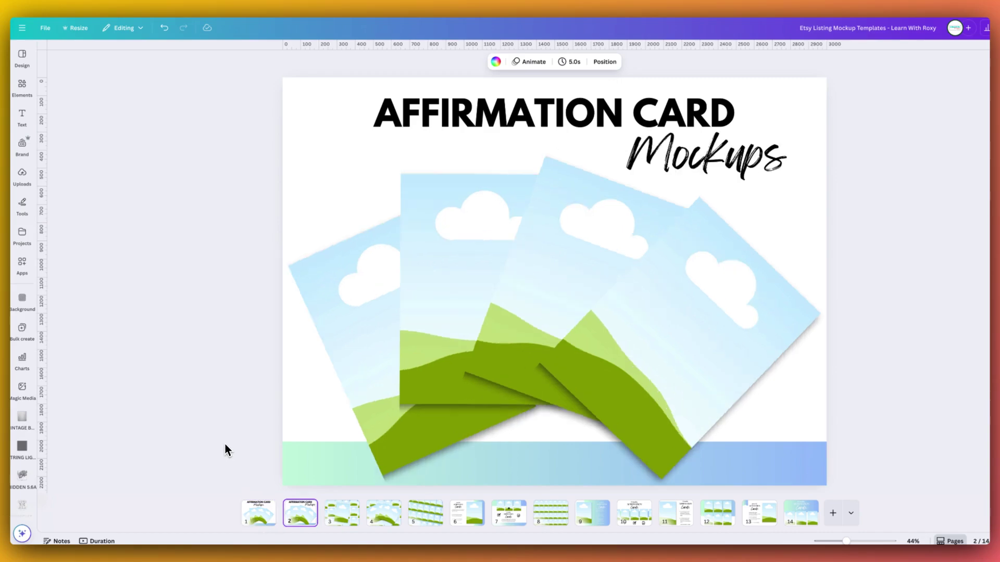
pyautogui.press('pagedown')
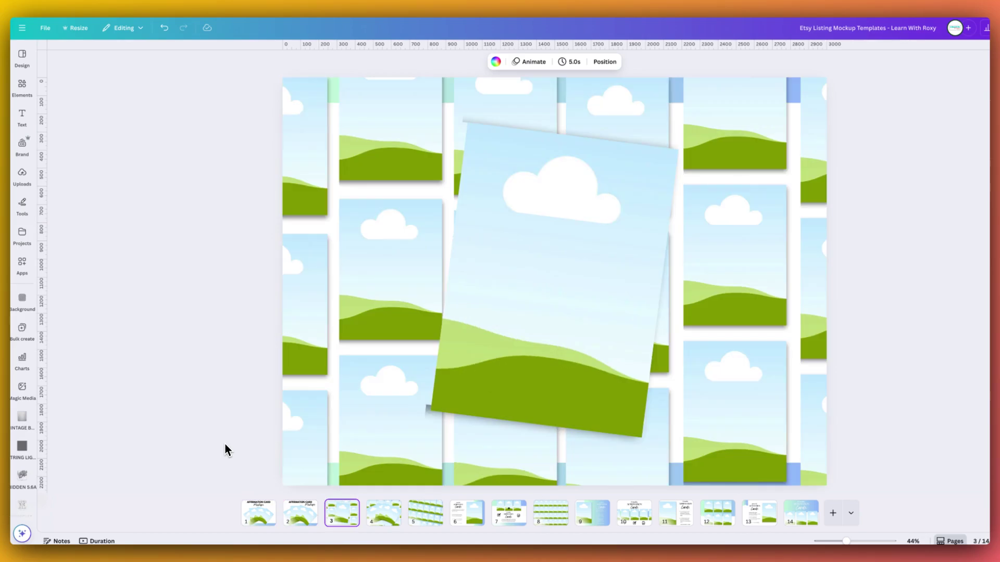
pyautogui.press('pagedown')
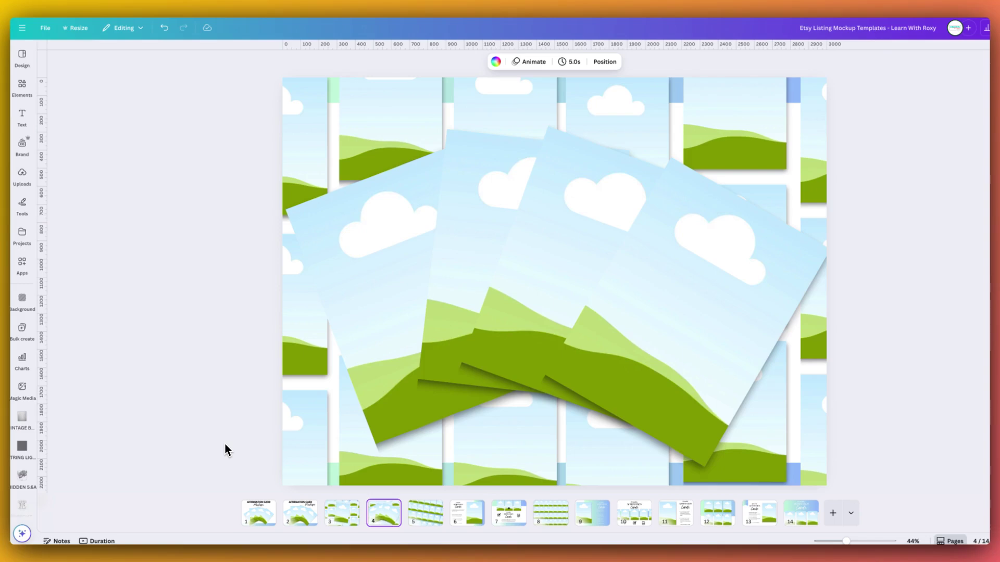
pyautogui.press('pagedown')
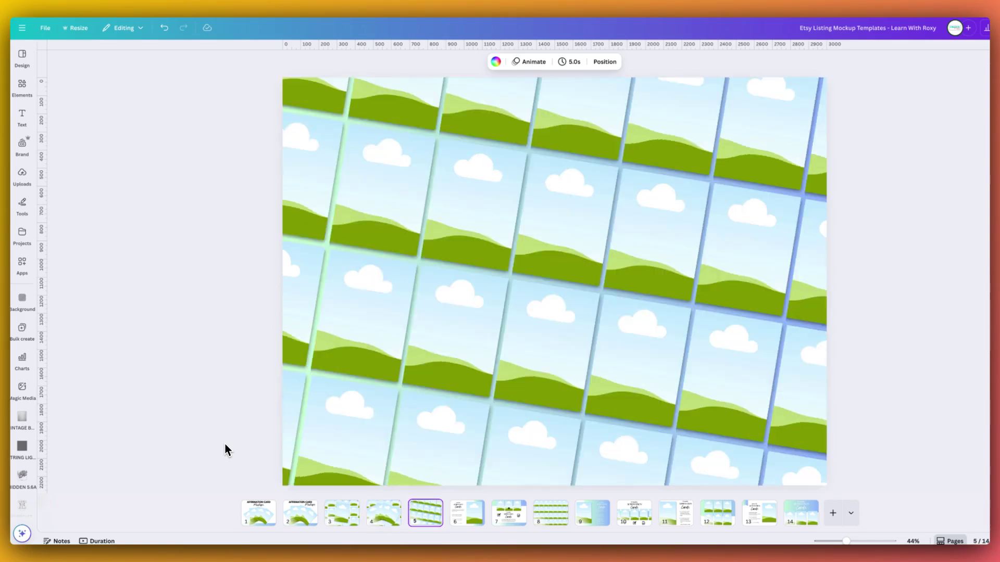
pyautogui.press('pagedown')
pyautogui.press('pagedown')
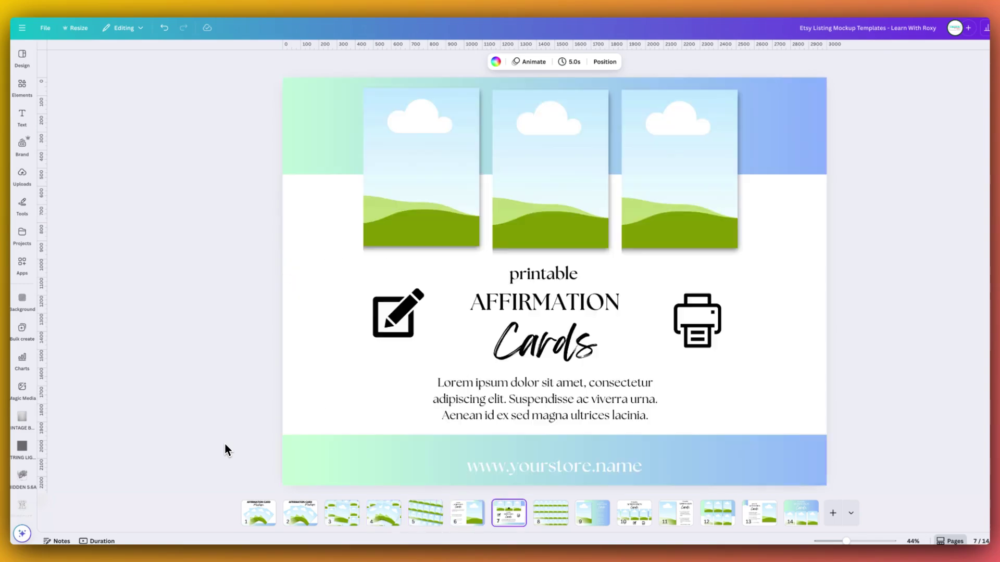
pyautogui.press('pagedown')
pyautogui.press('pagedown')
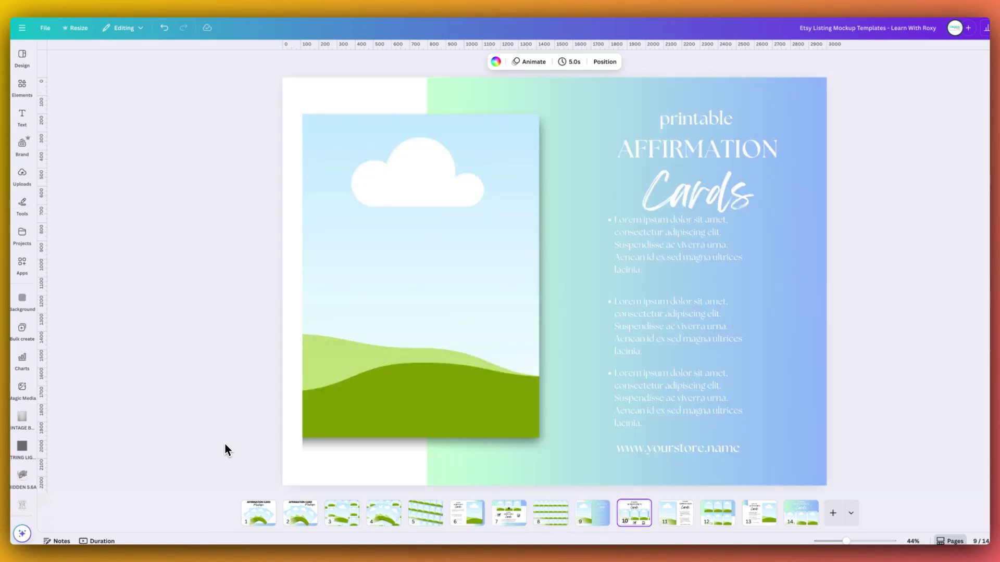
pyautogui.press('pagedown')
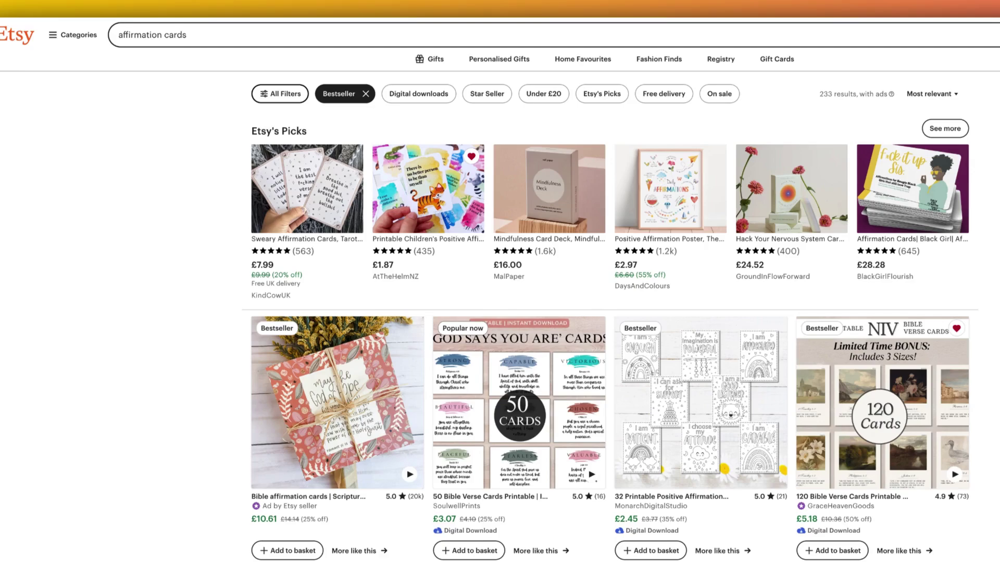
# Step: Examine the bestseller search results for affirmation cards on Etsy, comparing their designs, niches and prices
pyautogui.scroll(-3, 500, 292)
pyautogui.scroll(-2, 237, 156)
pyautogui.scroll(-3, 245, 115)
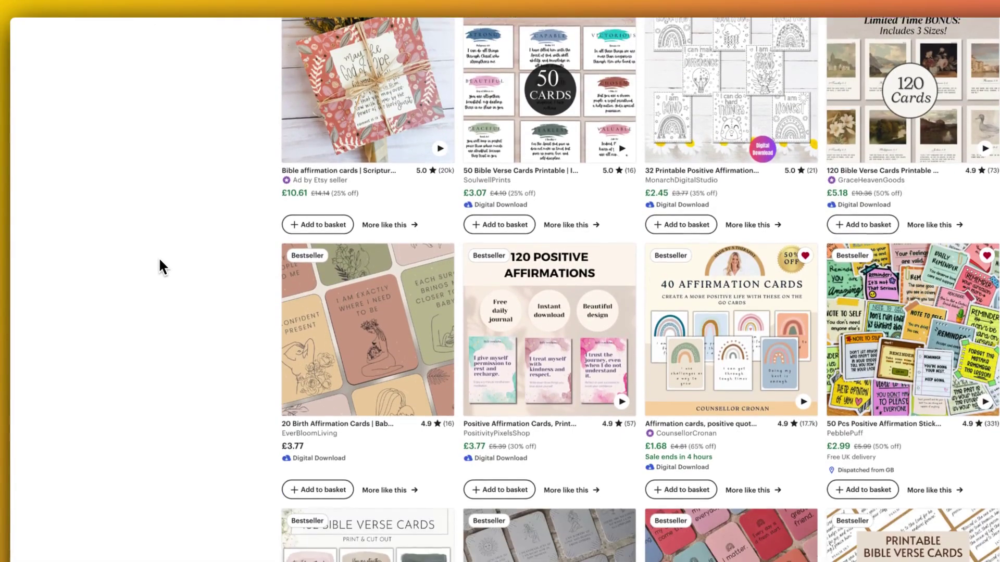
pyautogui.scroll(-3, 156, 258)
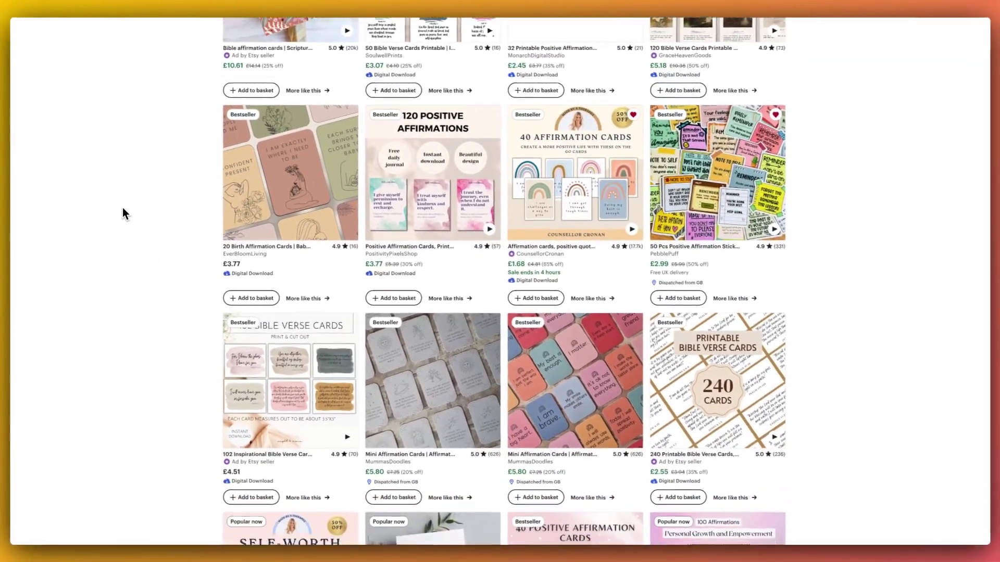
pyautogui.scroll(-3, 123, 207)
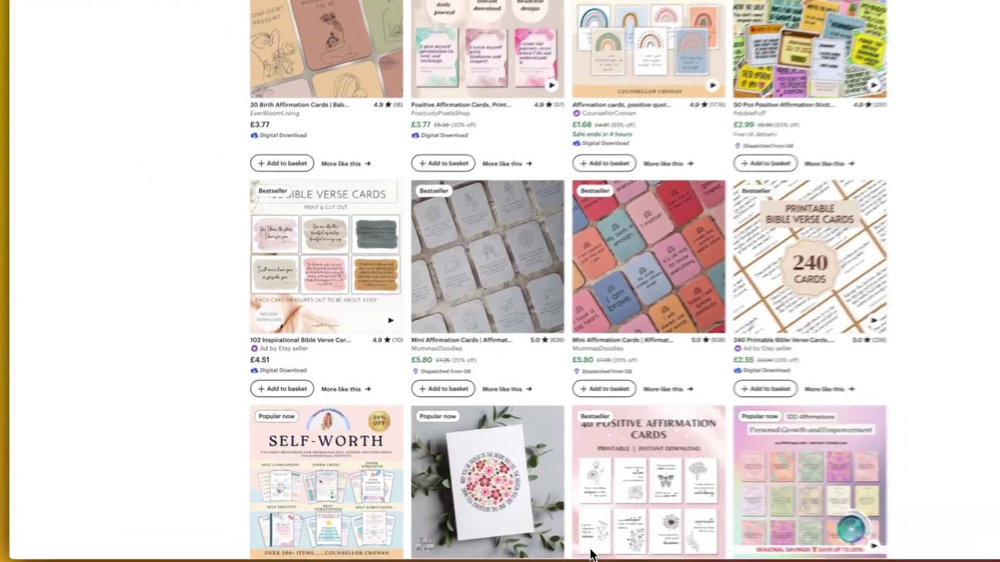
pyautogui.scroll(-3, 590, 549)
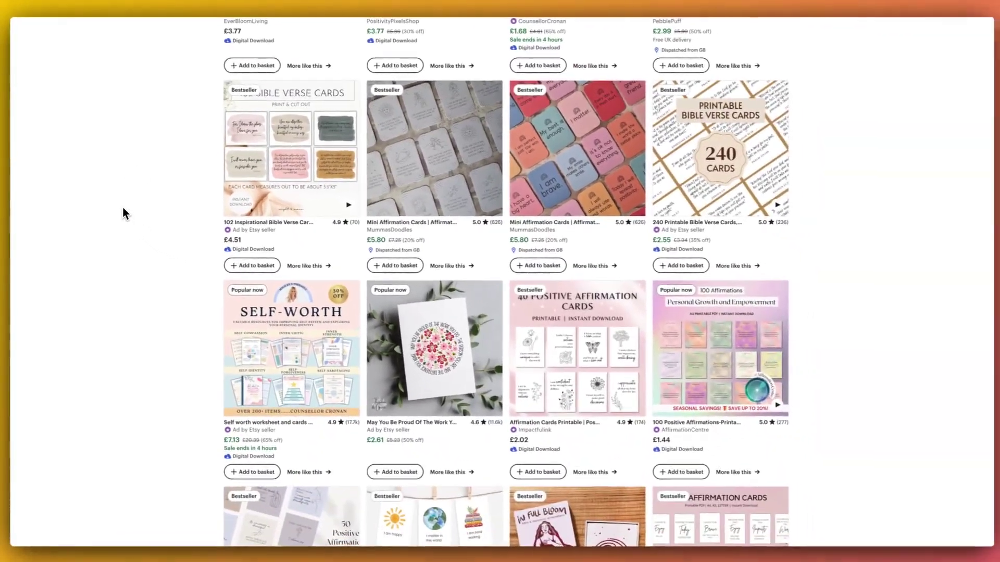
pyautogui.scroll(-3, 125, 210)
pyautogui.scroll(-3, 122, 210)
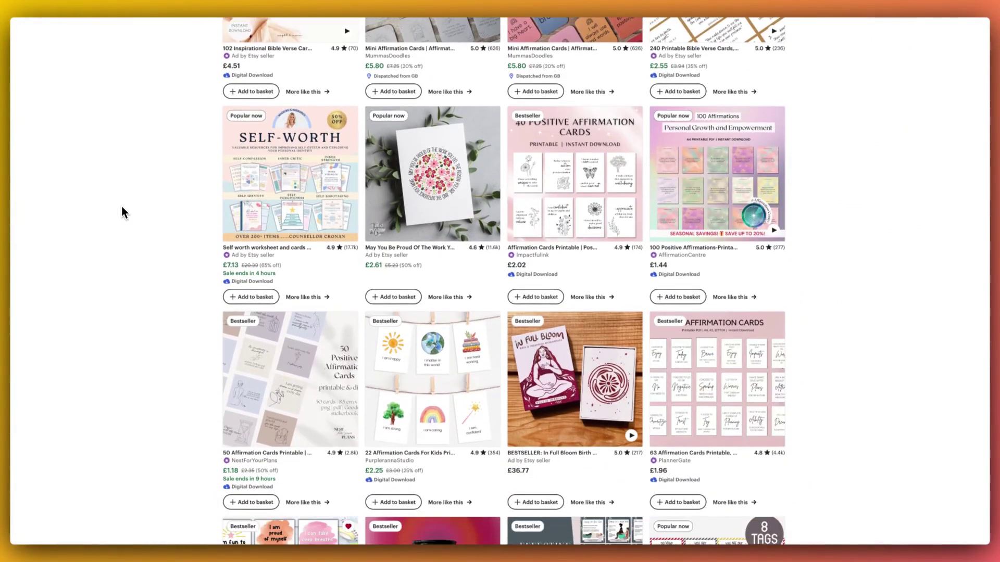
pyautogui.scroll(-1, 121, 210)
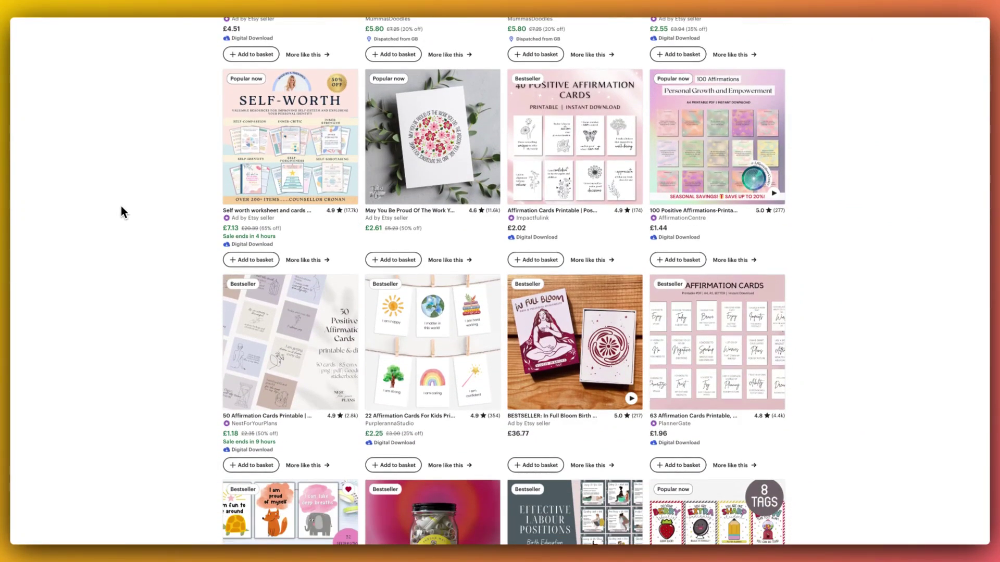
pyautogui.hotkey('ctrl', 'Tab')
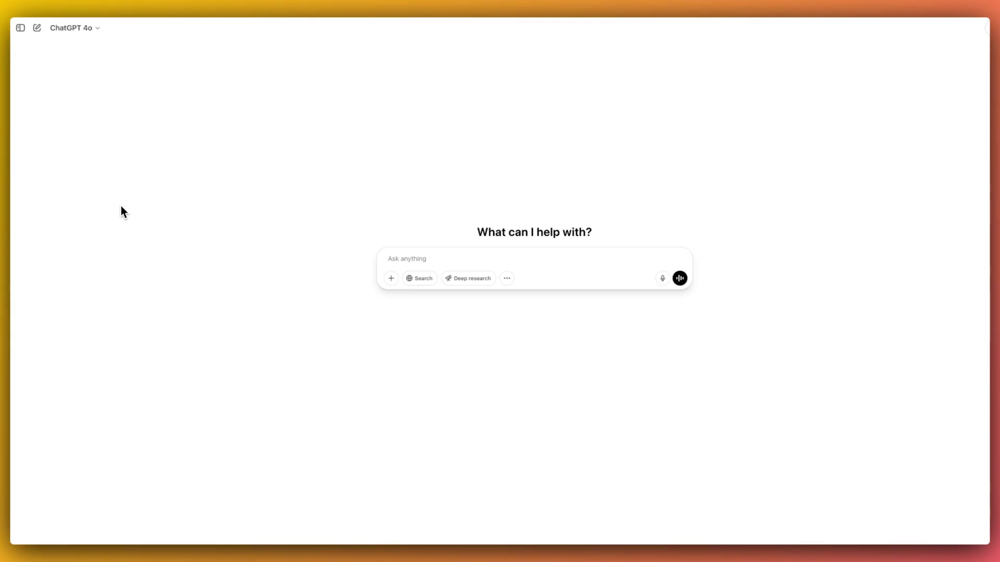
pyautogui.press('super+Tab')
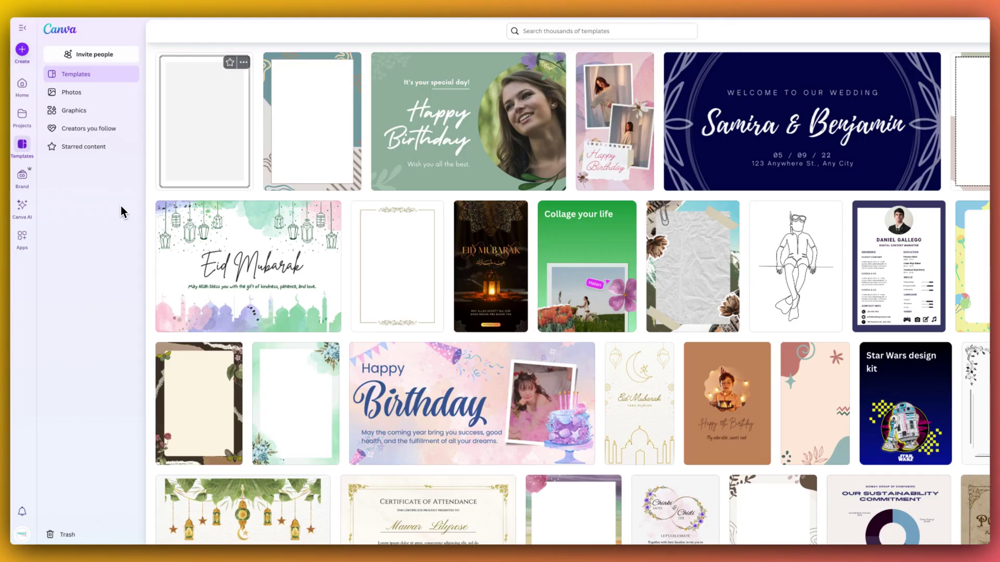
pyautogui.scroll(-1, 121, 205)
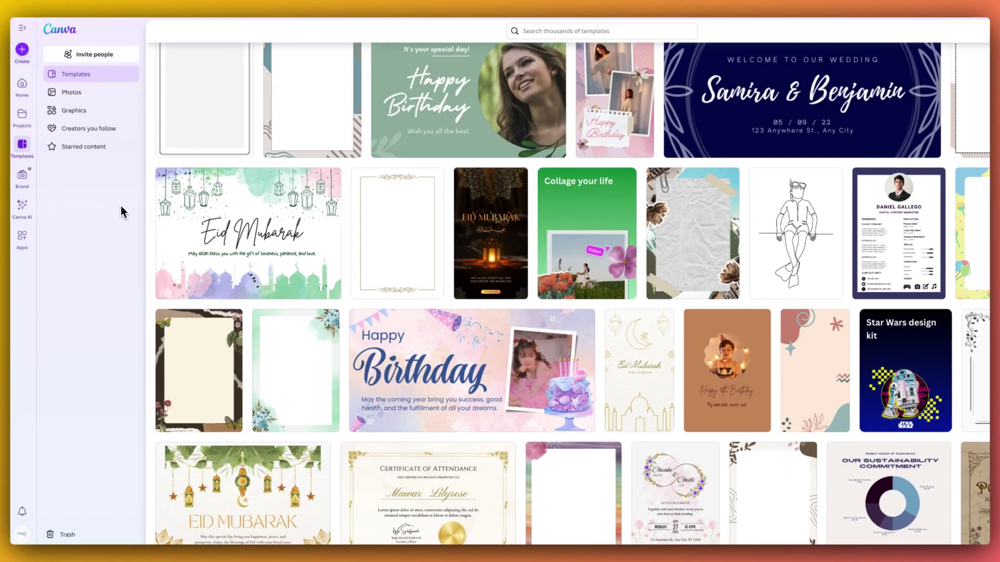
# Step: Switch to ChatGPT and enter the prompt "write 100 daily affirmations for birthing moms" in a new chat
pyautogui.press('super+Tab')
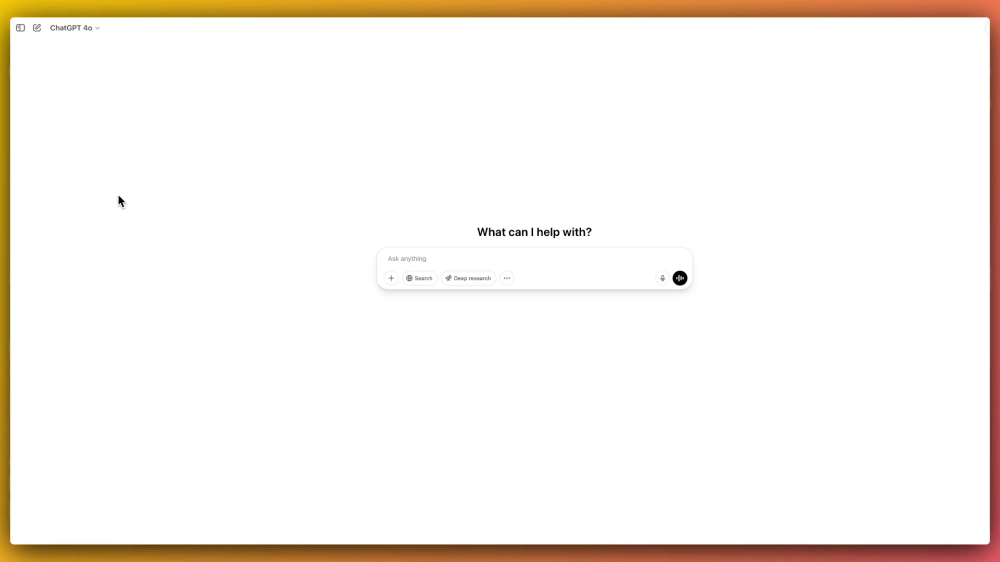
pyautogui.press('super+Tab')
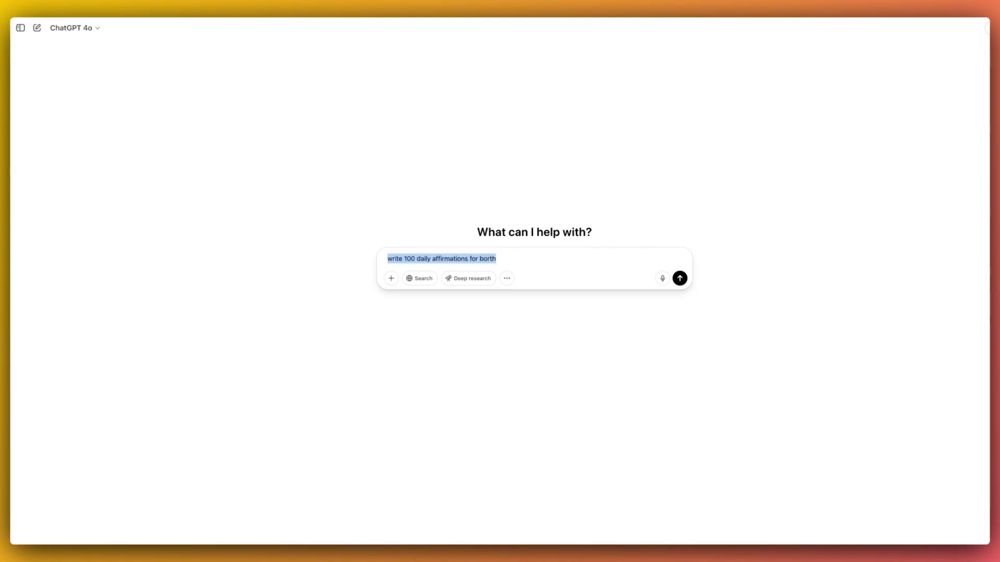
pyautogui.press('BackSpace')
pyautogui.write('write 100 dail')
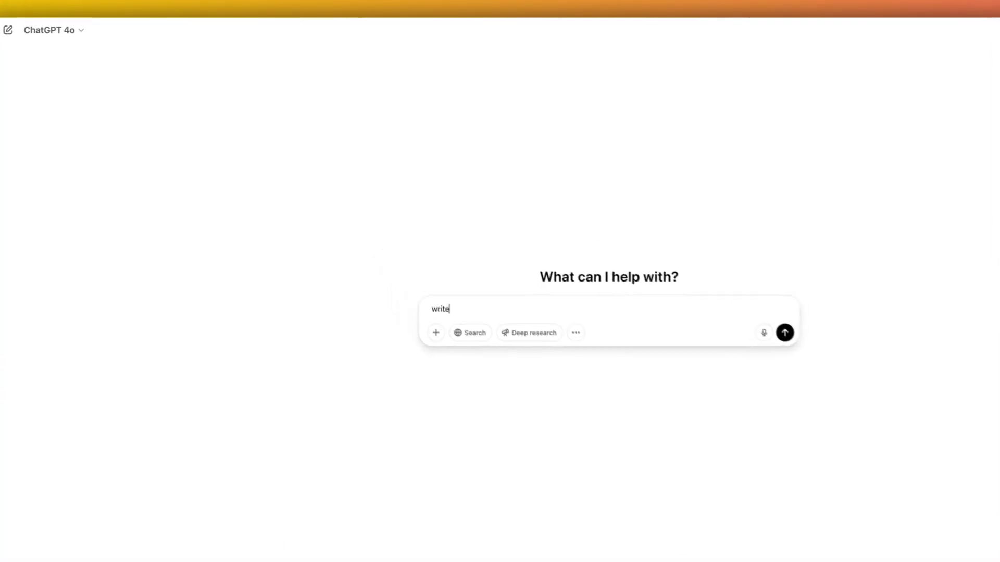
pyautogui.write('y affirmations ')
pyautogui.write('for birthing')
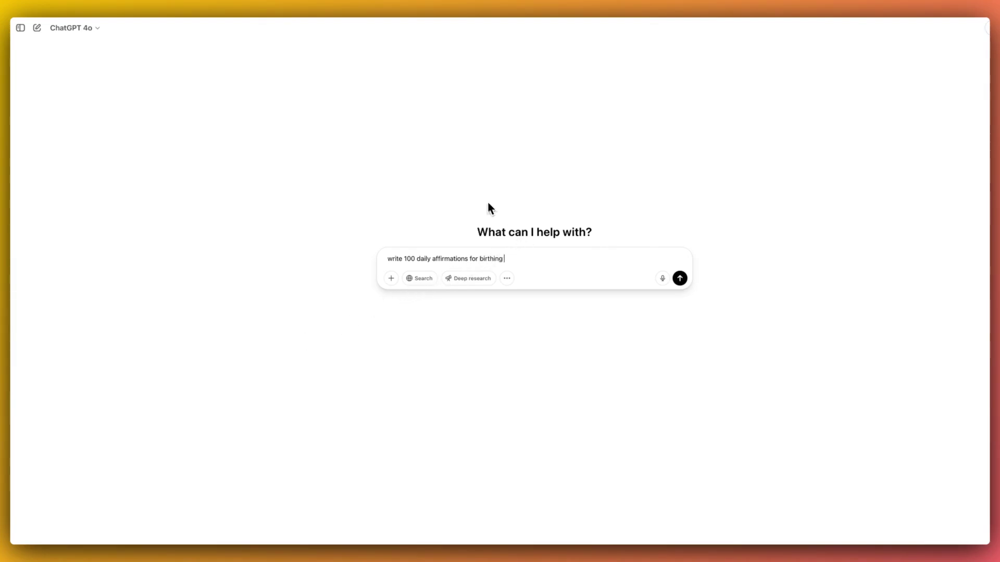
pyautogui.write('mom')
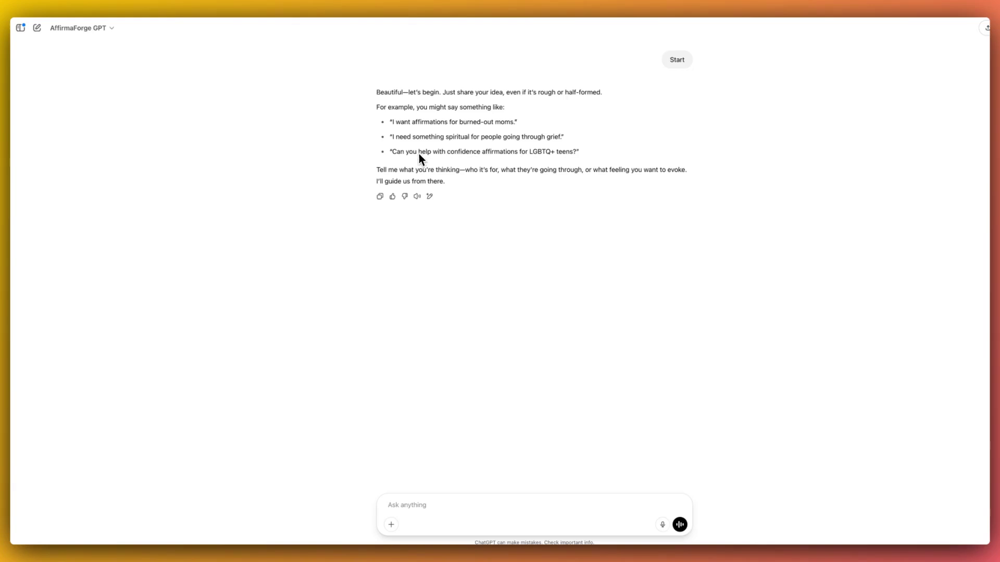
# Step: Send AffirmaForge GPT the idea "100 daily affirmations for birthing moms", without the word "write"
pyautogui.write('write 100 daily affirmations for birthing moms')
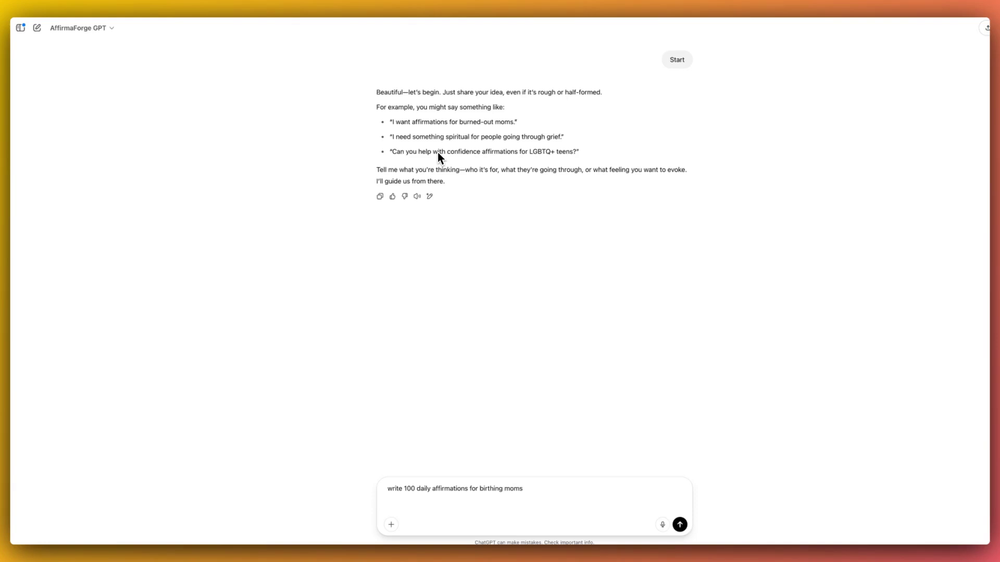
pyautogui.press('Up')
pyautogui.hotkey('shift', 'alt', 'Right')
pyautogui.press('BackSpace')
pyautogui.press('Return')
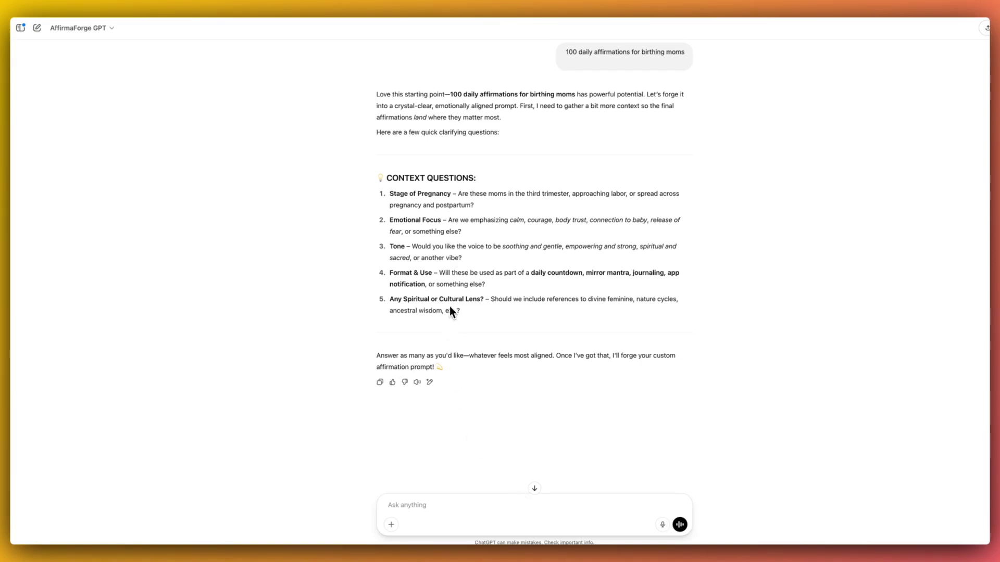
# Step: Draft a reply to the first two context questions: "1. spread across pregnancy and postpartum 2. a mixture"
pyautogui.scroll(-1, 469, 186)
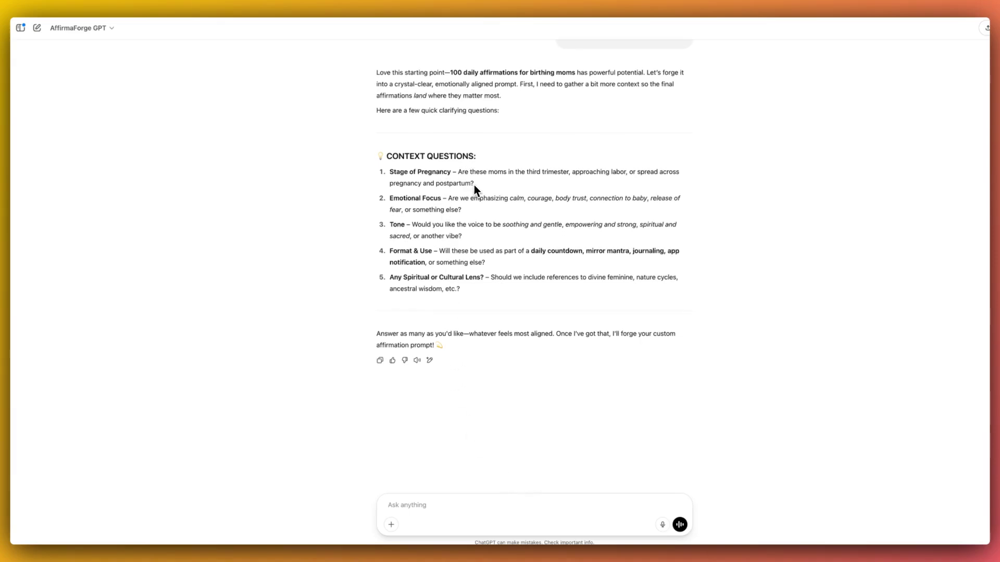
pyautogui.scroll(2, 476, 184)
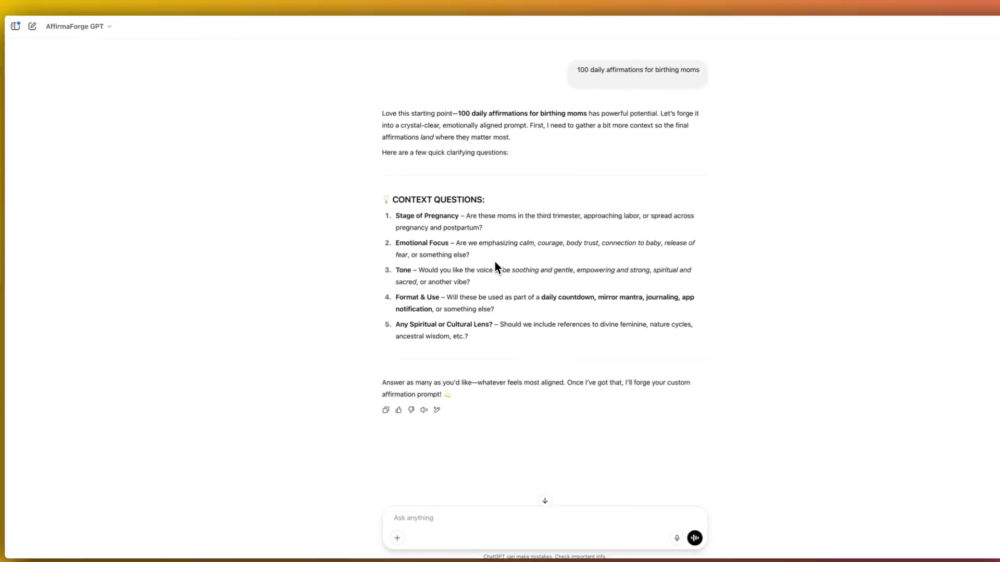
pyautogui.scroll(-1, 476, 264)
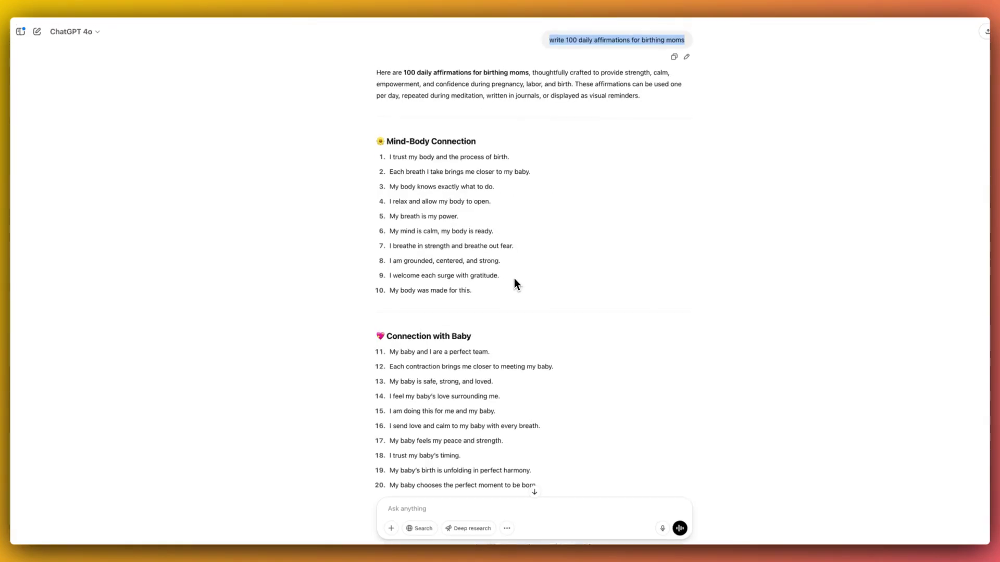
pyautogui.scroll(-1, 515, 281)
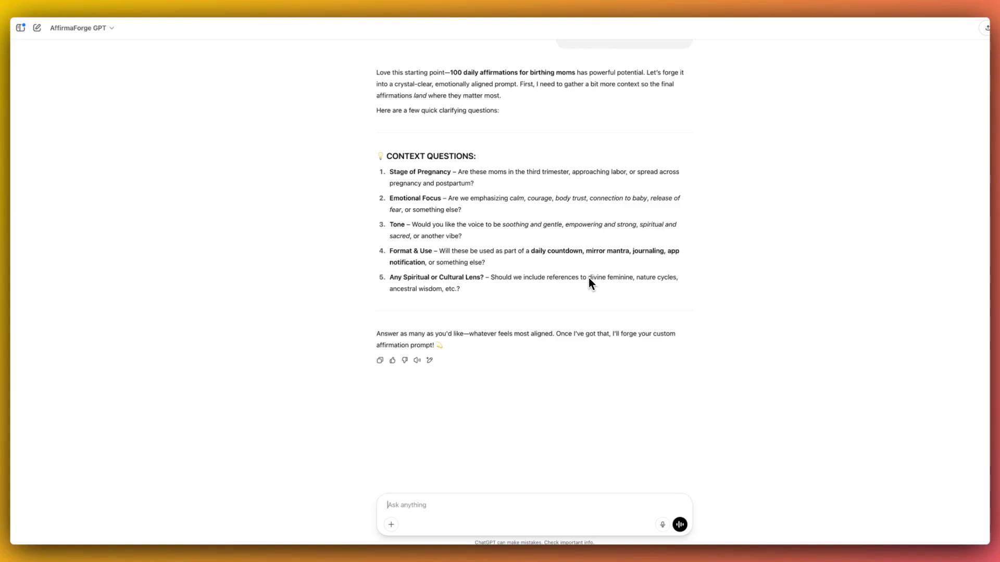
pyautogui.moveTo(638, 173)
pyautogui.mouseDown()
pyautogui.moveTo(463, 184)
pyautogui.moveTo(474, 183)
pyautogui.mouseUp()
pyautogui.press('super+c')
pyautogui.write('1.')
pyautogui.press('super+v')
pyautogui.write('2.')
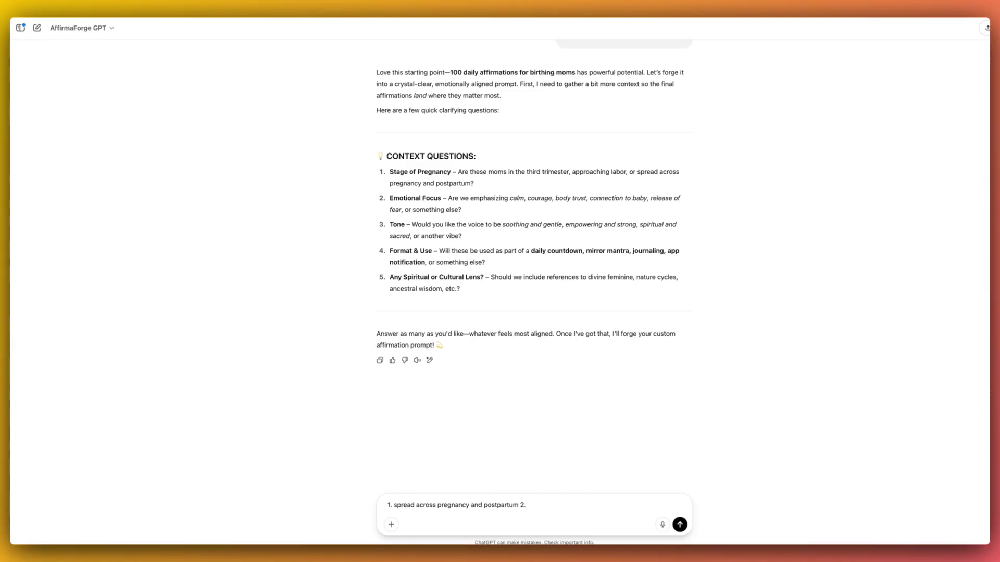
pyautogui.write('a mixture')
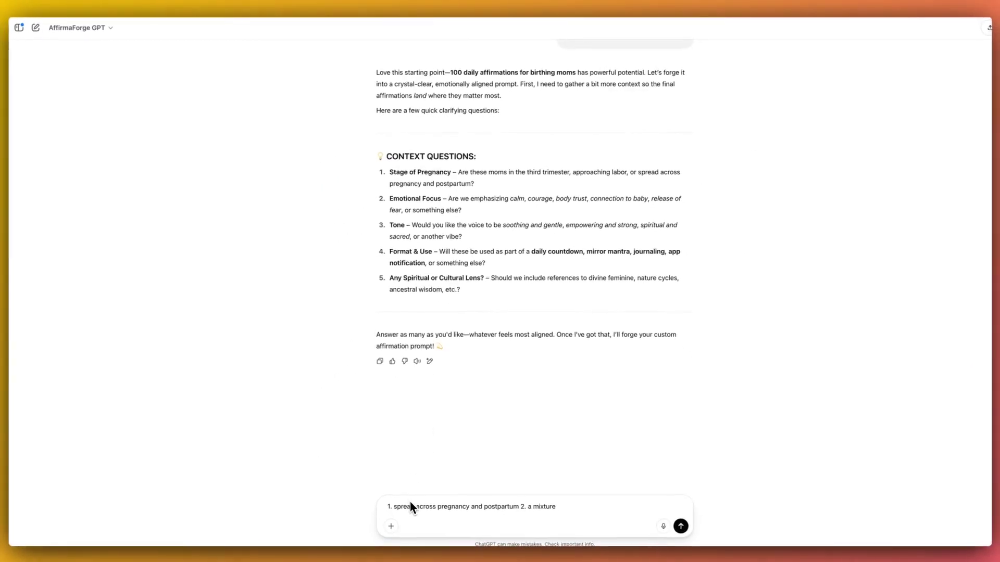
# Step: Add "3. spiritual and sacred" to the reply as the answer to the tone question
pyautogui.write(' 3.')
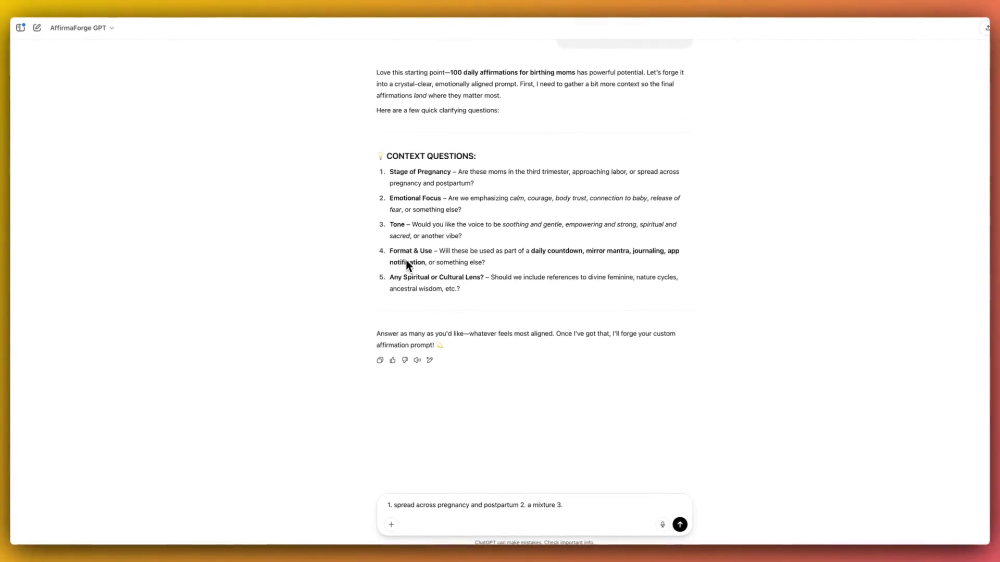
pyautogui.moveTo(643, 225); pyautogui.dragTo(410, 237)
pyautogui.press('super+c')
pyautogui.click(601, 198)
pyautogui.press('super+v')
pyautogui.hotkey('alt', 'Left')
pyautogui.hotkey('alt', 'Left')
pyautogui.hotkey('alt', 'Left')
pyautogui.write('s')
# Step: Answer the format and use question in the reply with "4. daily countdown and mantras"
pyautogui.write('4.')
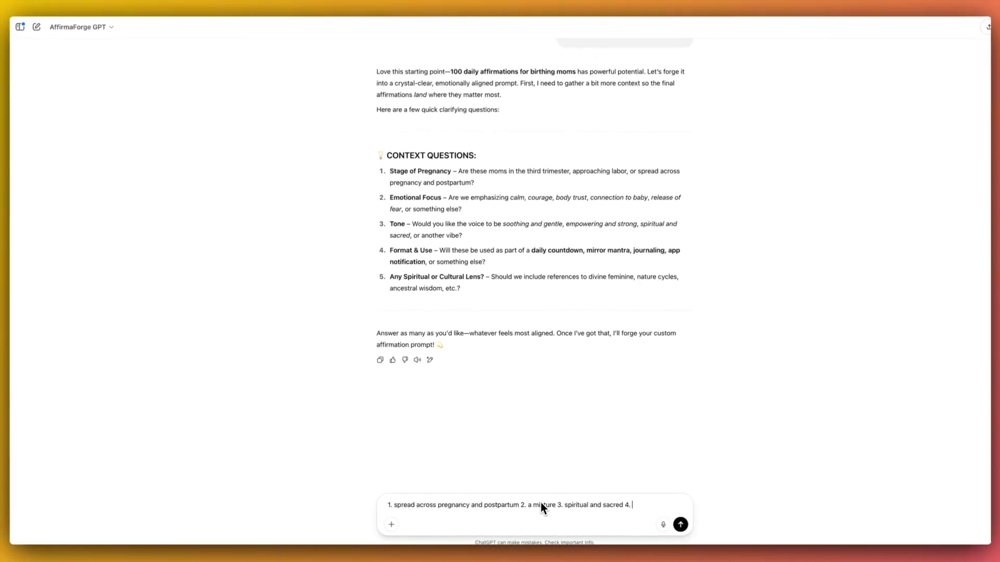
pyautogui.write('daily countdown')
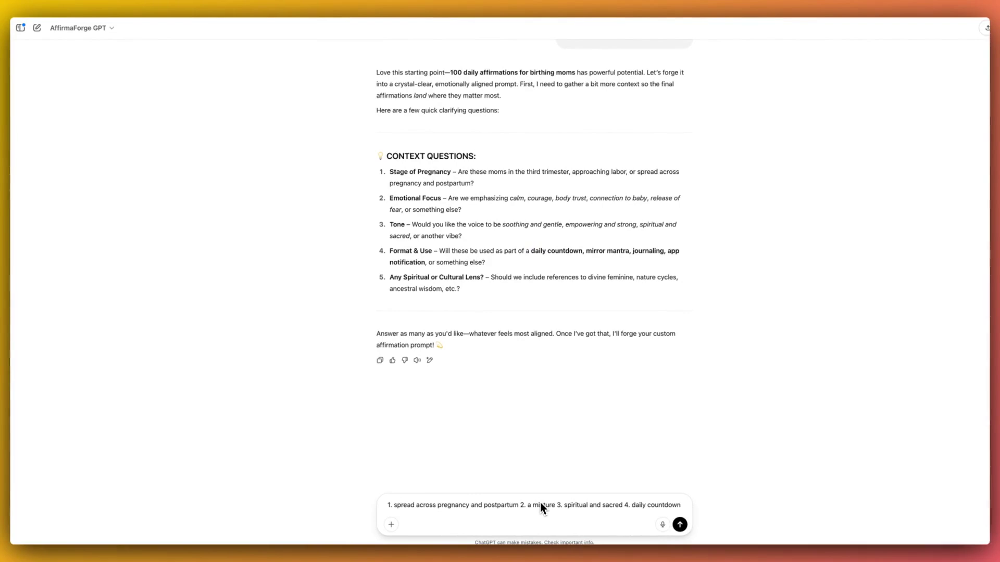
pyautogui.moveTo(586, 251); pyautogui.dragTo(629, 251)
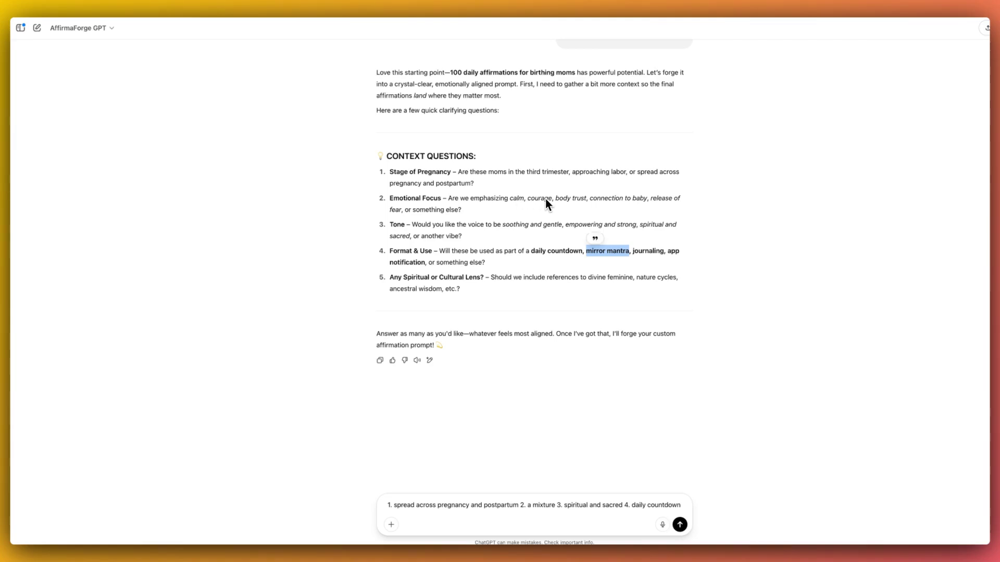
pyautogui.write('and ma')
pyautogui.press('BackSpace')
pyautogui.write('ntra')
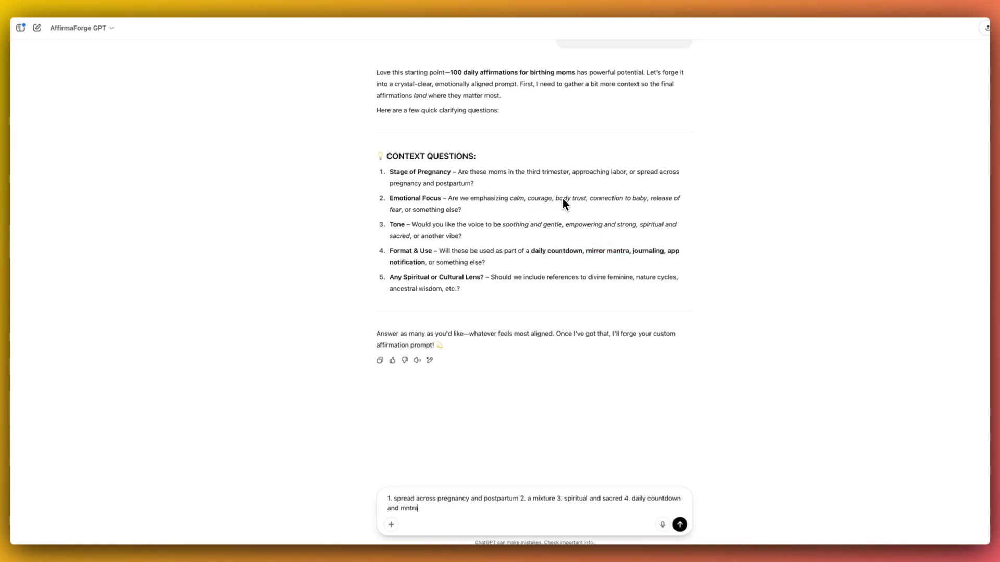
pyautogui.press('BackSpace')
pyautogui.press('BackSpace')
pyautogui.press('BackSpace')
pyautogui.press('BackSpace')
pyautogui.write('antras 5.')
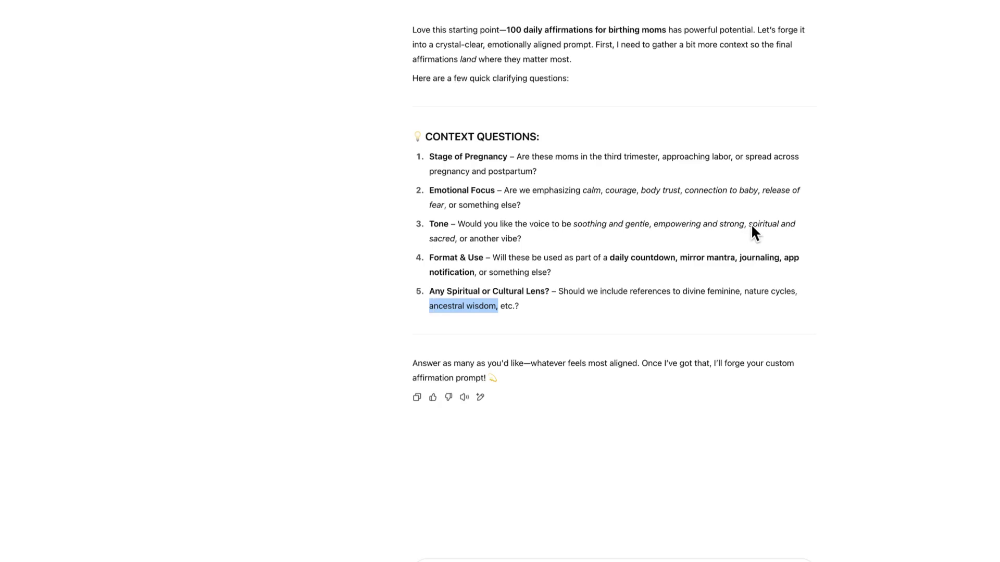
# Step: Complete answer 5 with "ancestral wisdom", copied from the spiritual or cultural lens question, and send the reply
pyautogui.press('super+c')
pyautogui.click(608, 553)
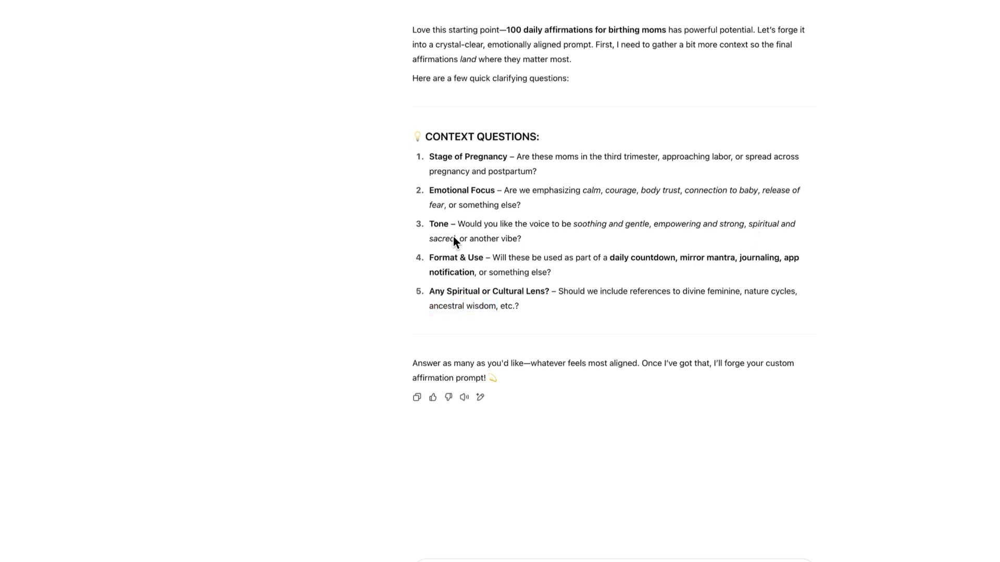
pyautogui.press('super+v')
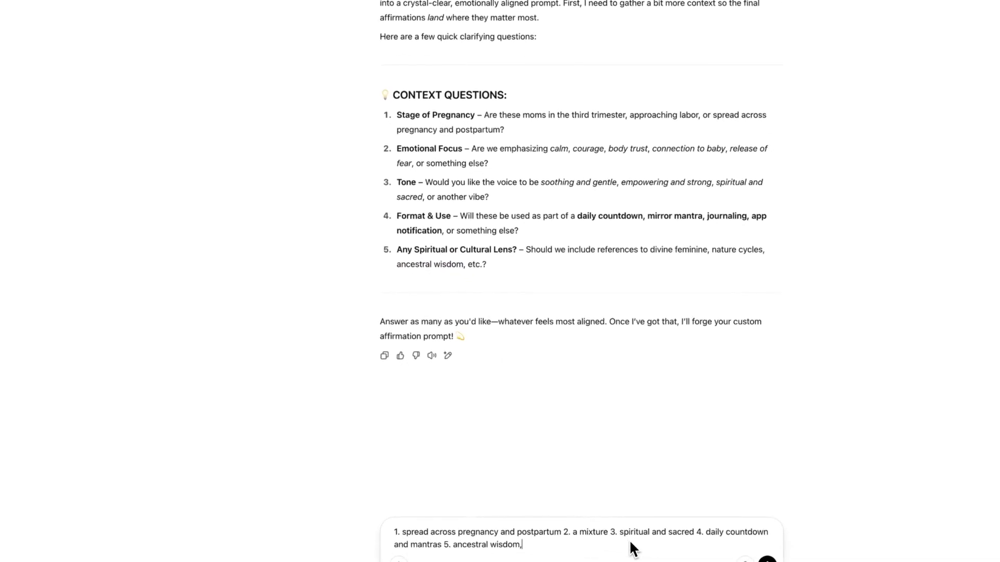
pyautogui.press('BackSpace')
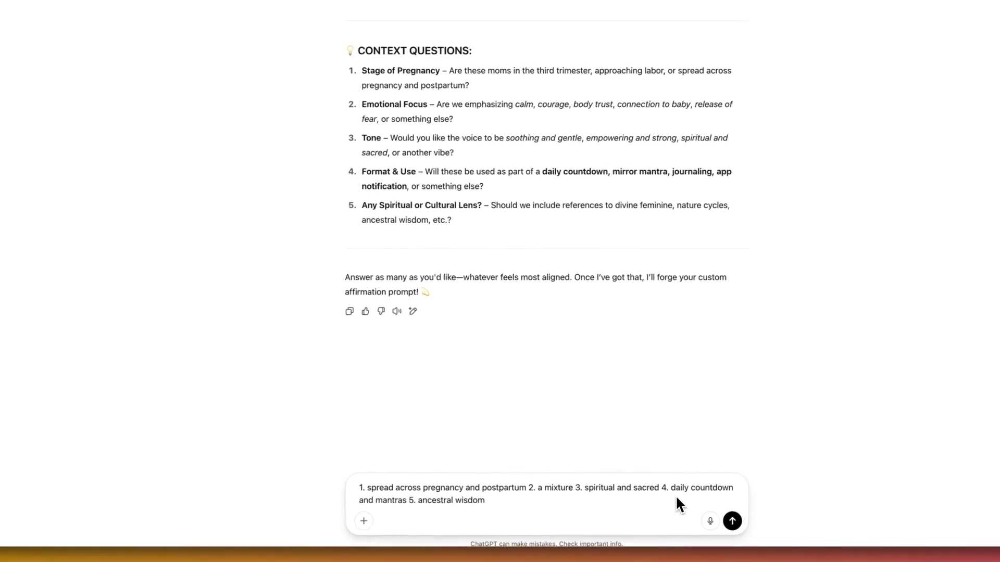
pyautogui.press('Return')
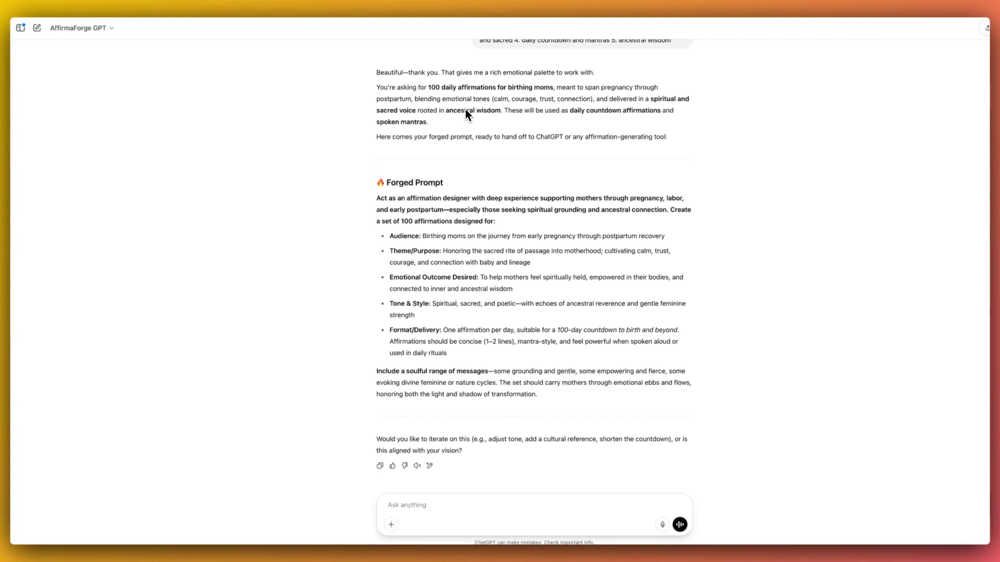
# Step: Copy the full forged prompt, from "Act as an affirmation designer" to "transformation", into a new ChatGPT 4o chat and send it
pyautogui.scroll(1, 465, 109)
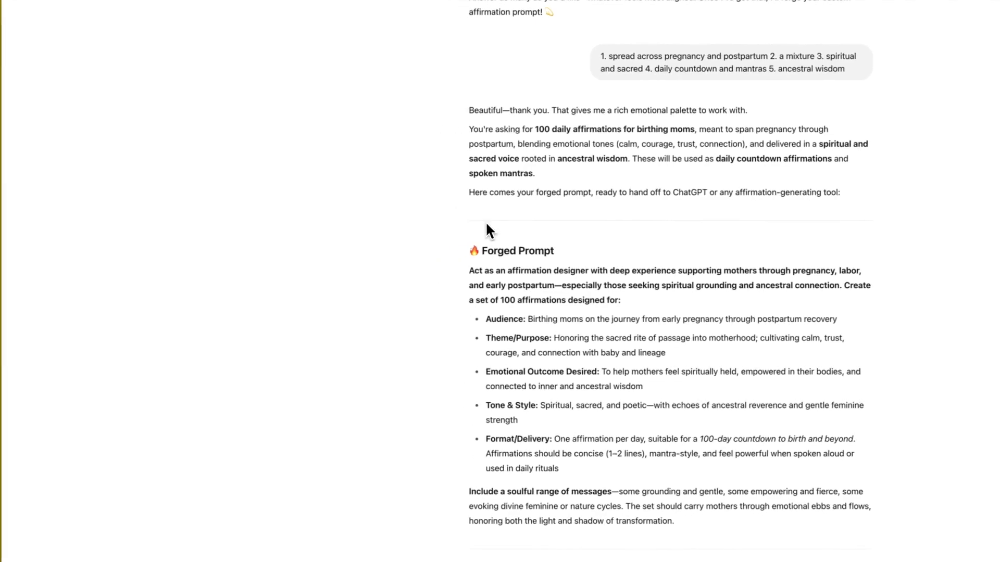
pyautogui.moveTo(431, 270); pyautogui.dragTo(513, 509)
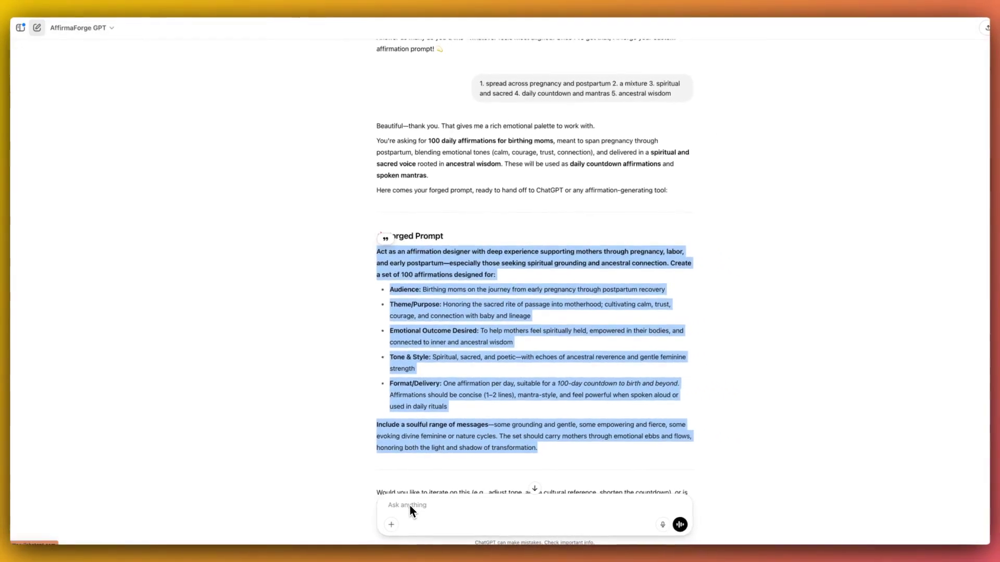
pyautogui.click(37, 27)
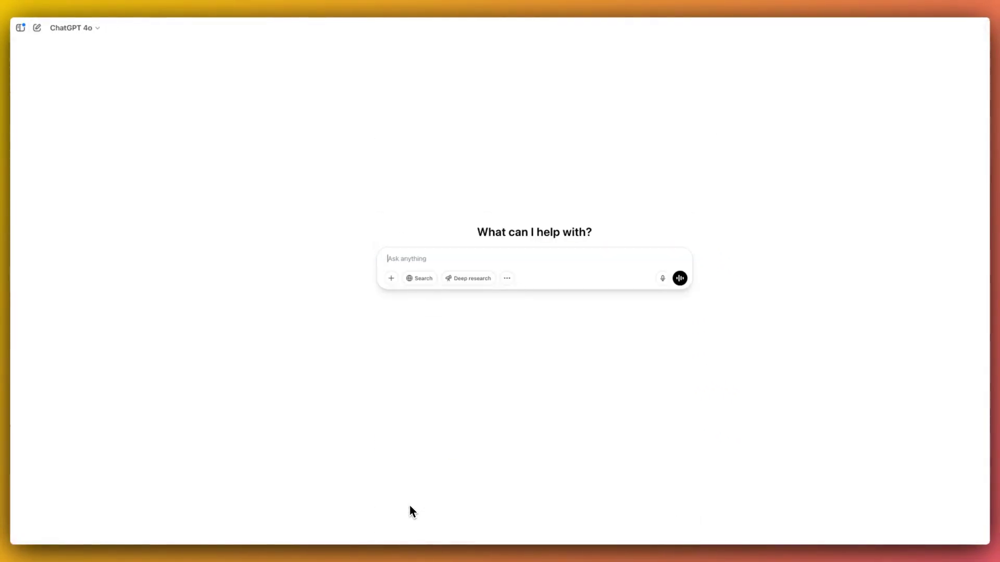
pyautogui.press('super+v')
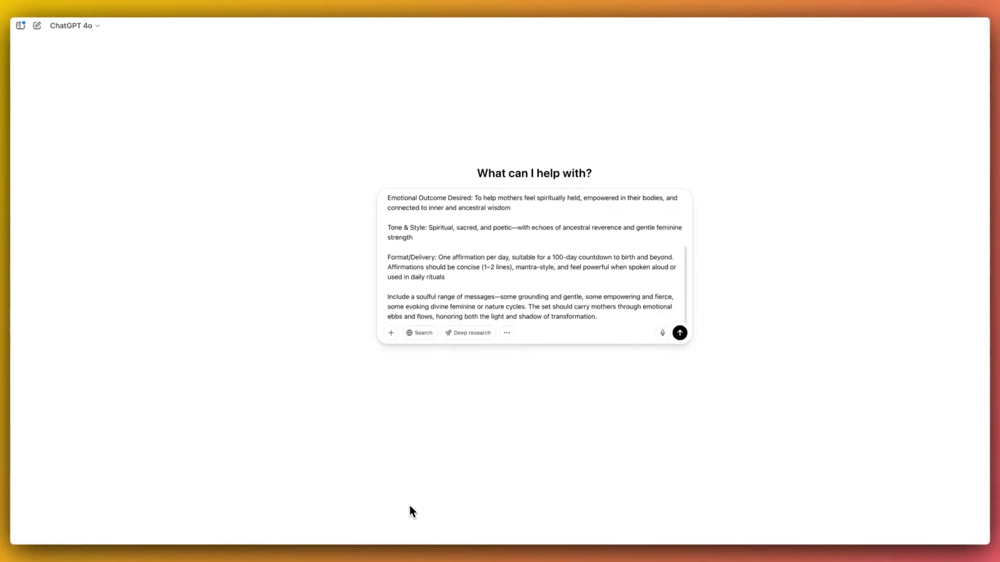
pyautogui.press('Return')
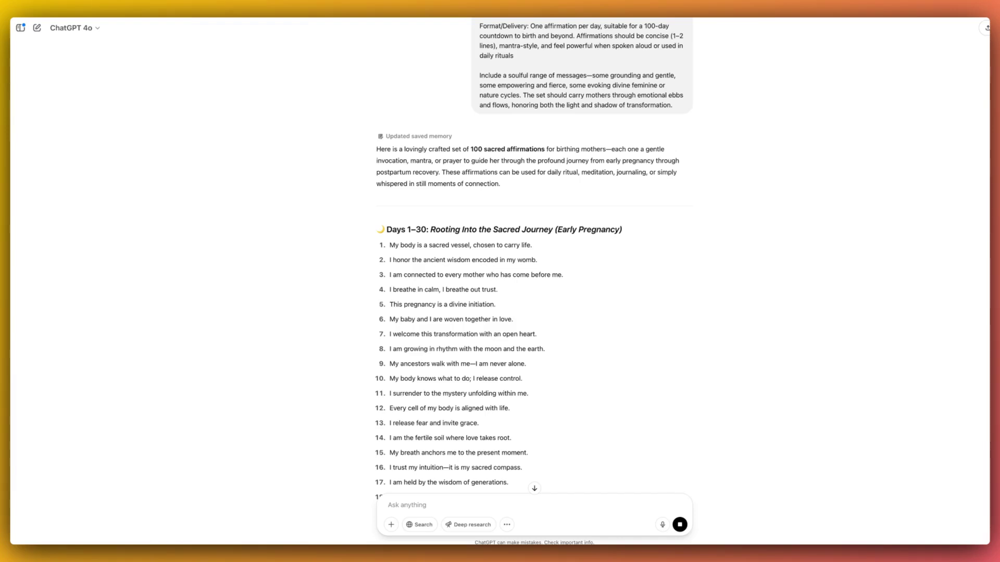
# Step: Read through the generated affirmations for birthing mothers, from the Days 1–30 section into Days 31–60
pyautogui.scroll(-2, 880, 98)
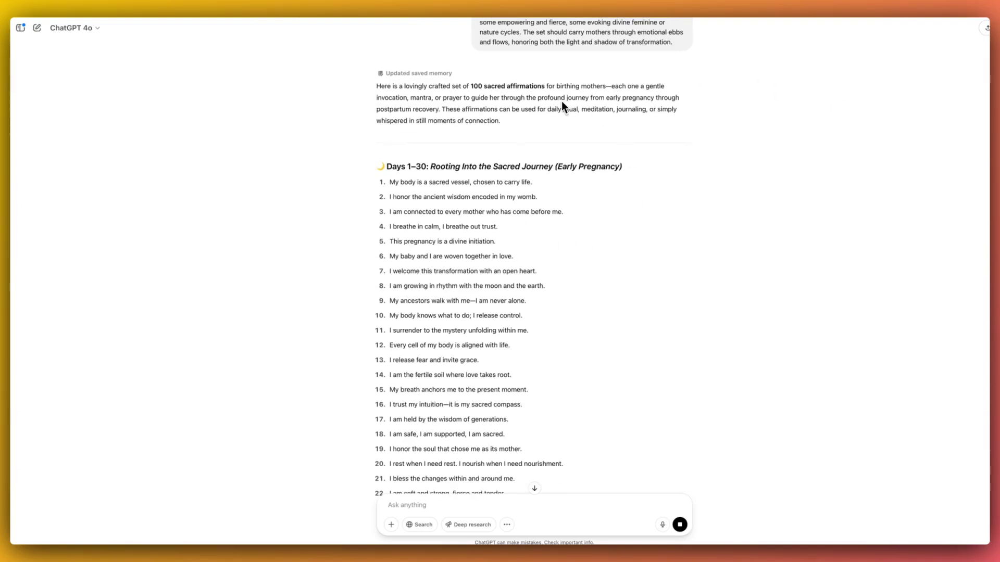
pyautogui.scroll(-3, 485, 108)
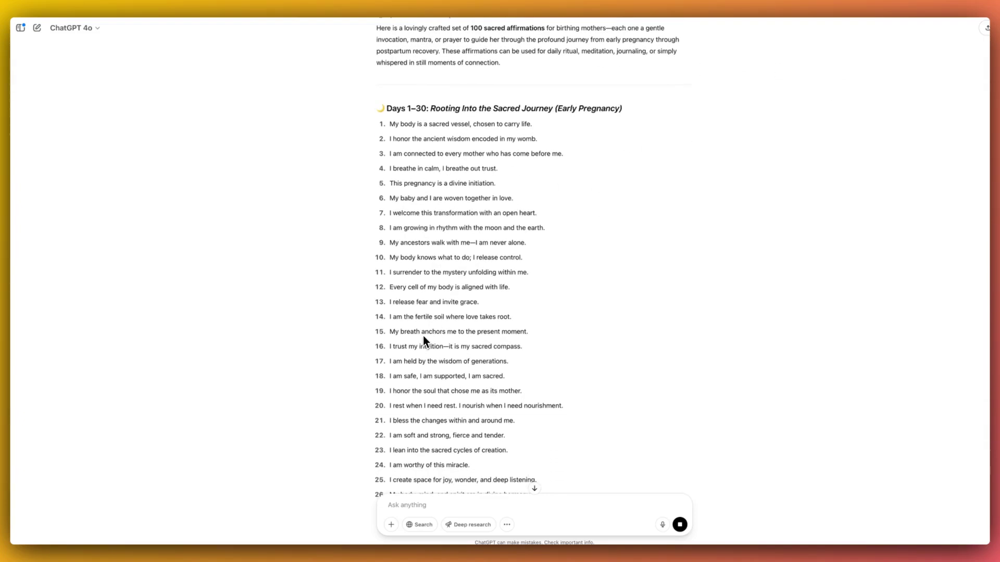
pyautogui.scroll(-3, 272, 344)
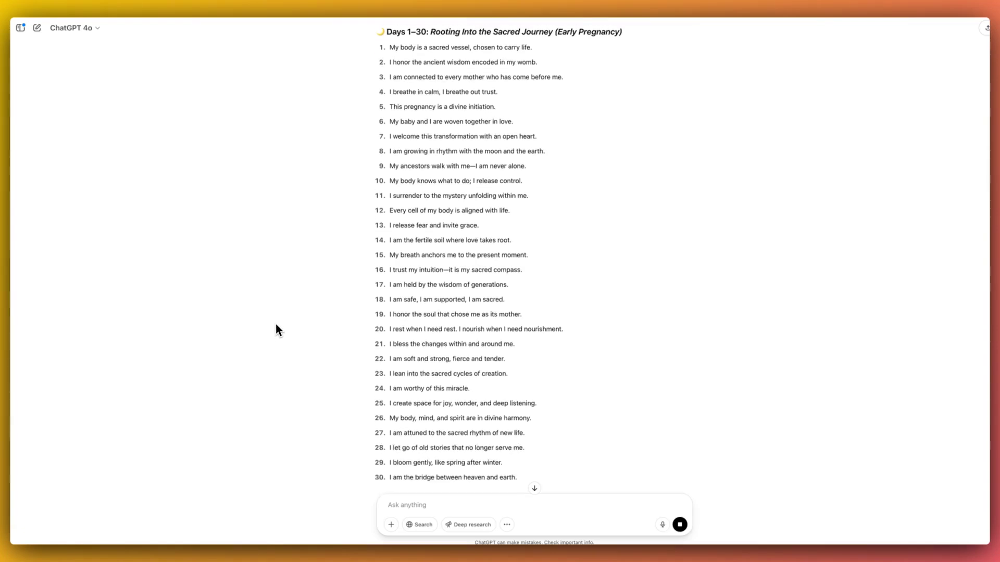
pyautogui.scroll(1, 276, 318)
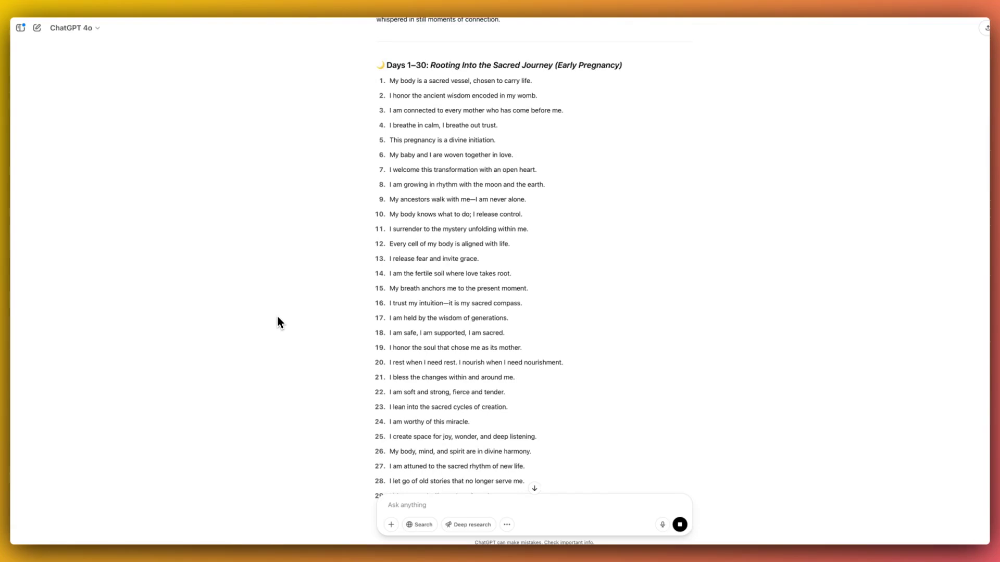
pyautogui.scroll(-5, 277, 316)
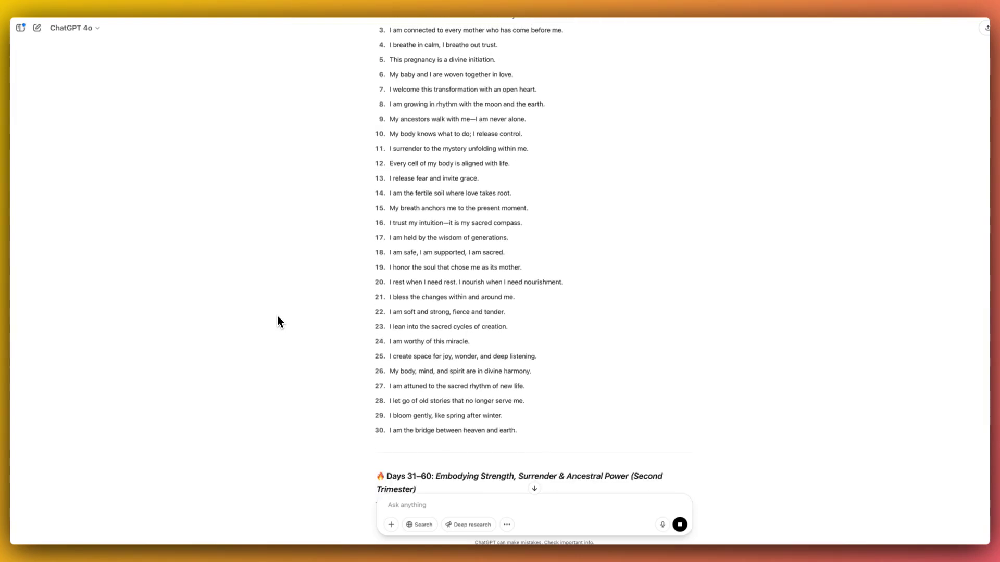
pyautogui.scroll(-4, 278, 317)
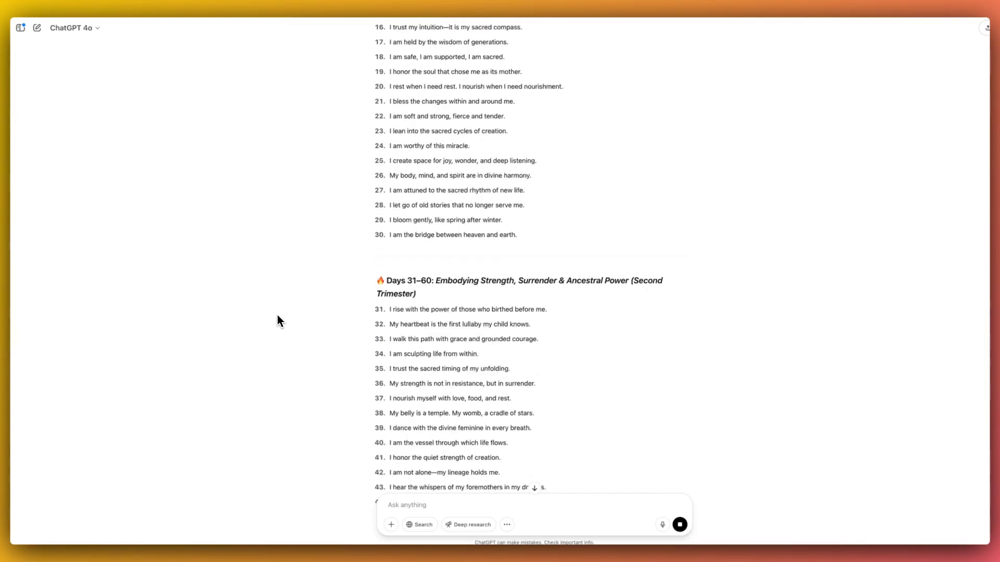
pyautogui.scroll(-3, 277, 316)
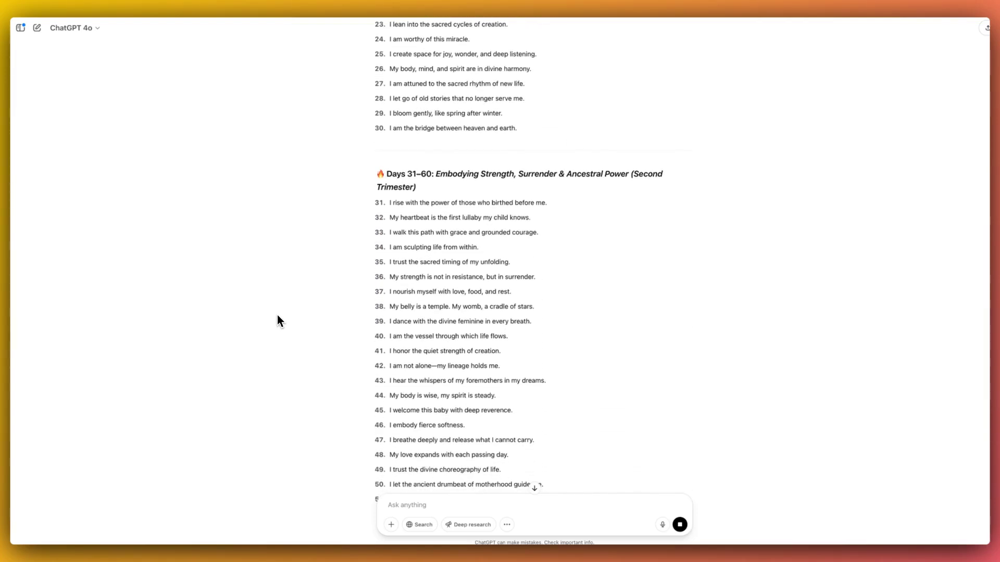
# Step: Read through the rest of the generated affirmations, from Days 31–60 to Days 91–100
pyautogui.scroll(-1, 281, 313)
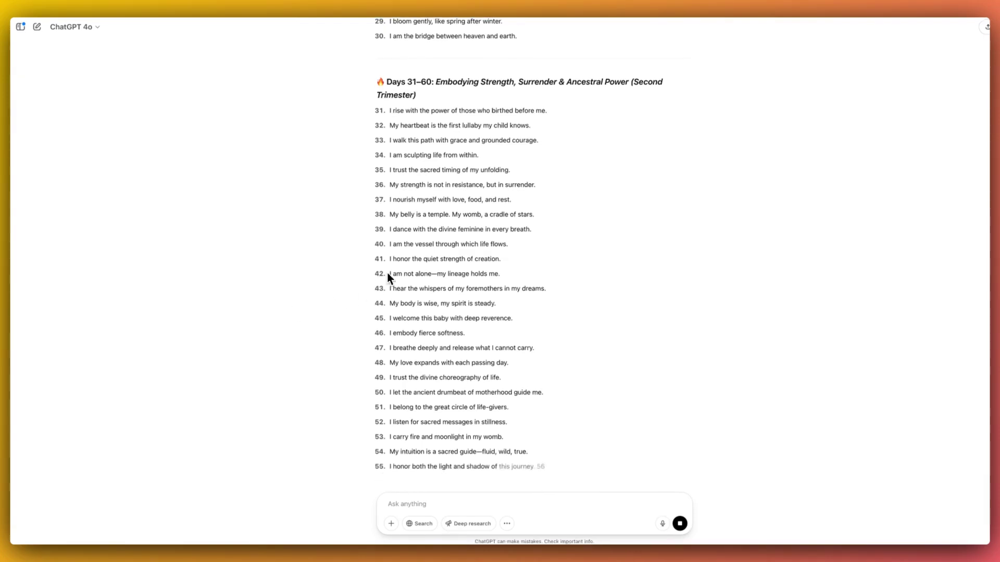
pyautogui.scroll(-2, 472, 236)
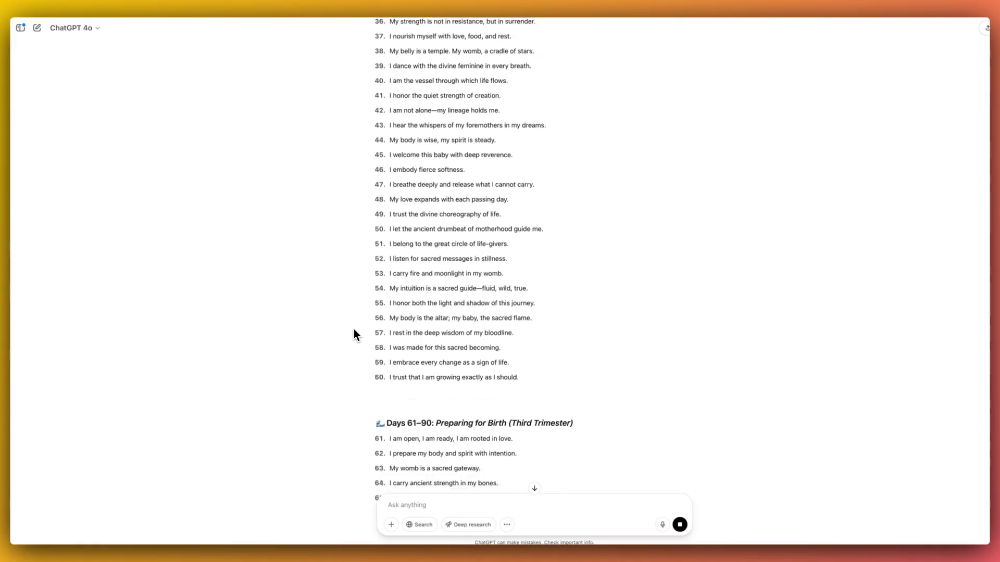
pyautogui.scroll(-5, 354, 333)
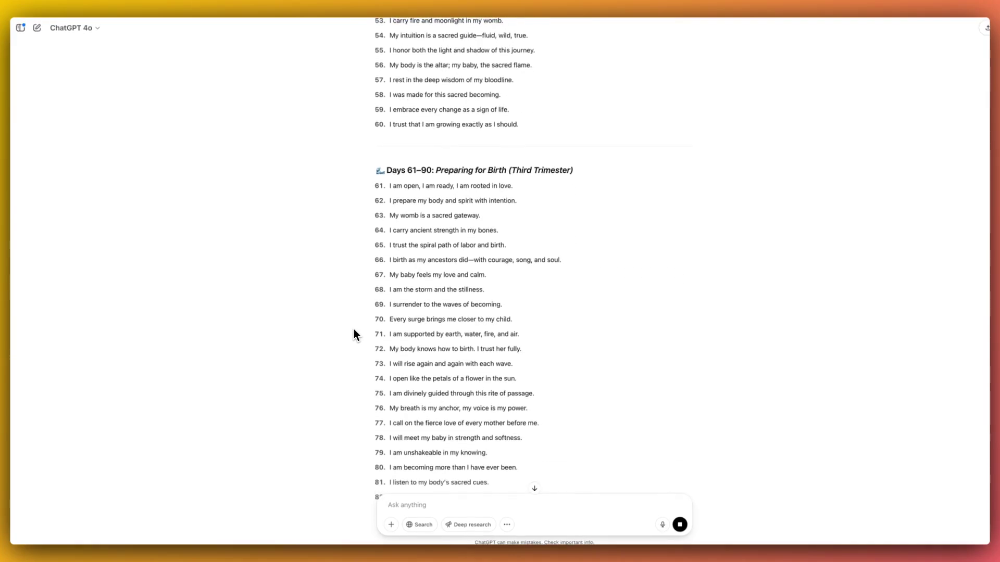
pyautogui.scroll(-4, 354, 329)
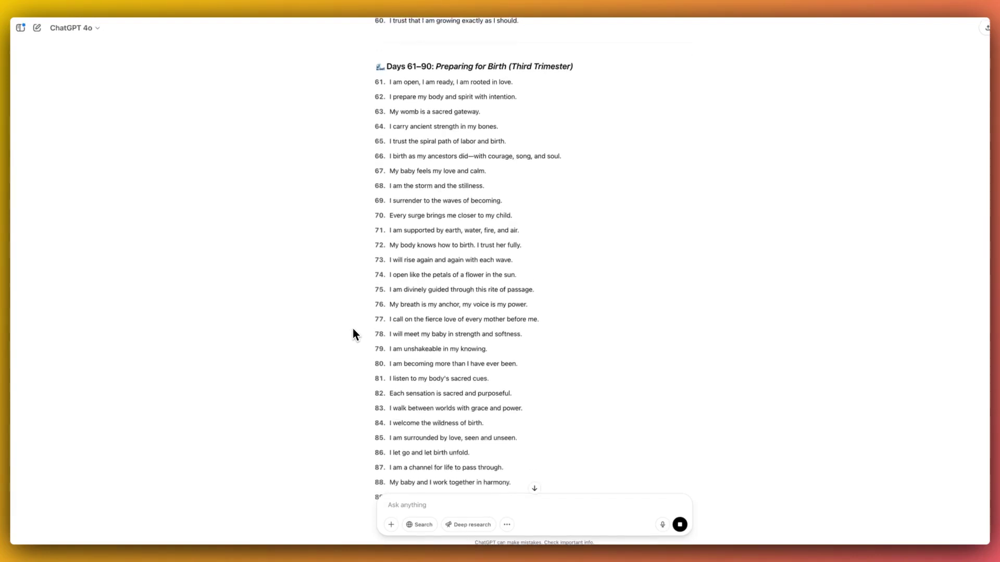
pyautogui.scroll(3, 352, 329)
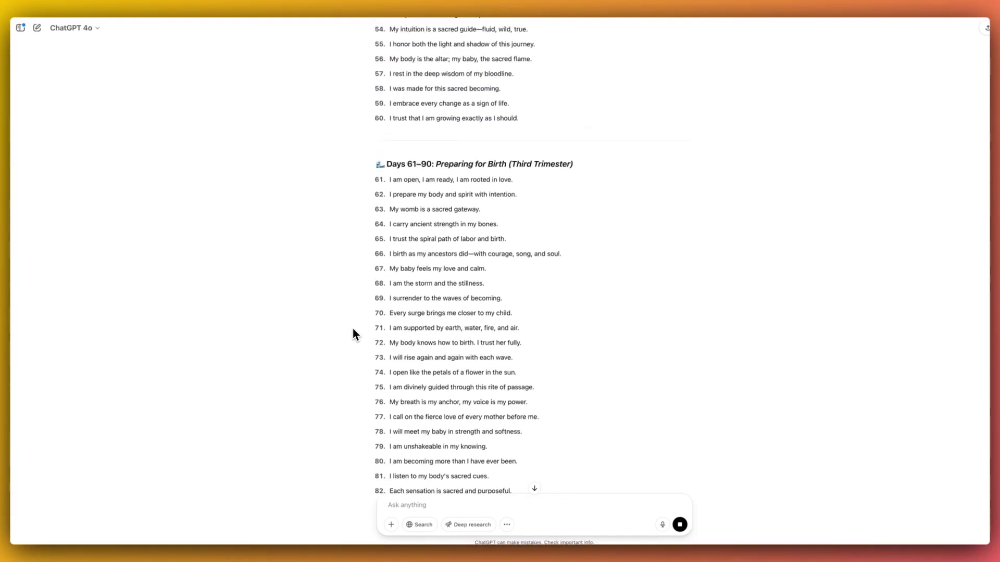
pyautogui.scroll(12, 352, 334)
pyautogui.scroll(2, 352, 327)
pyautogui.scroll(-20, 352, 328)
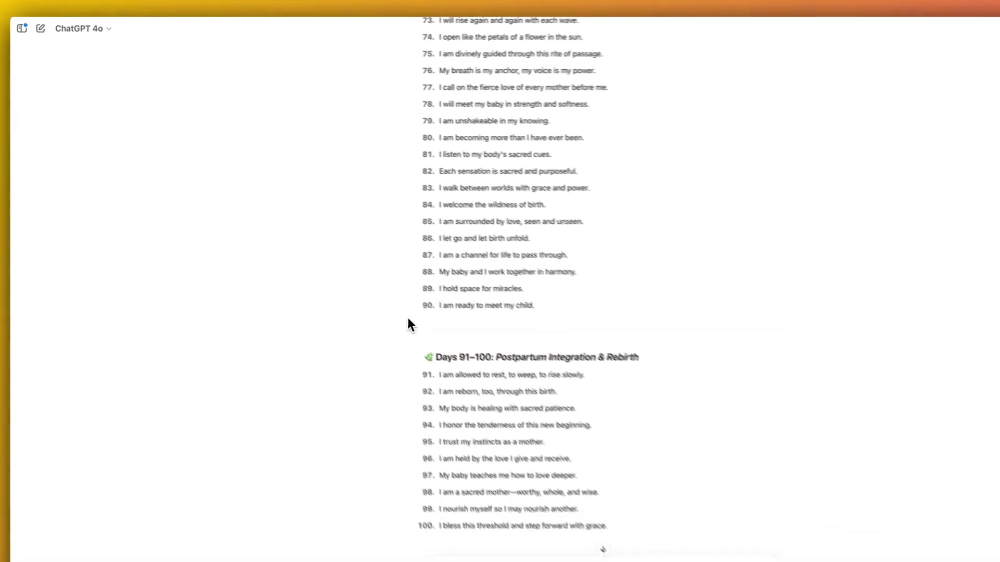
pyautogui.scroll(-4, 362, 281)
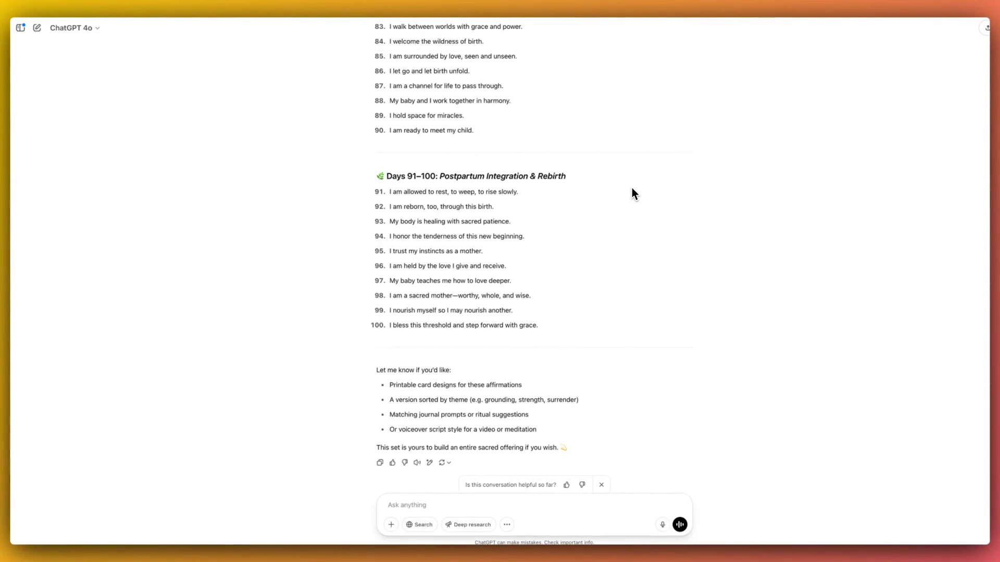
# Step: Review the affirmations again and select the list from number 100 back up to the Days 1–30 heading
pyautogui.scroll(5, 633, 189)
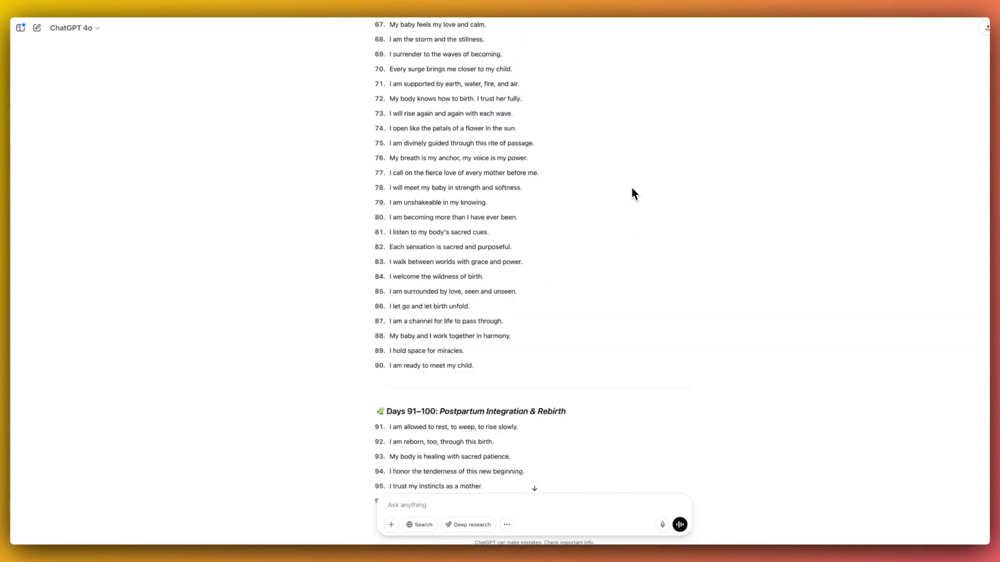
pyautogui.scroll(2, 632, 188)
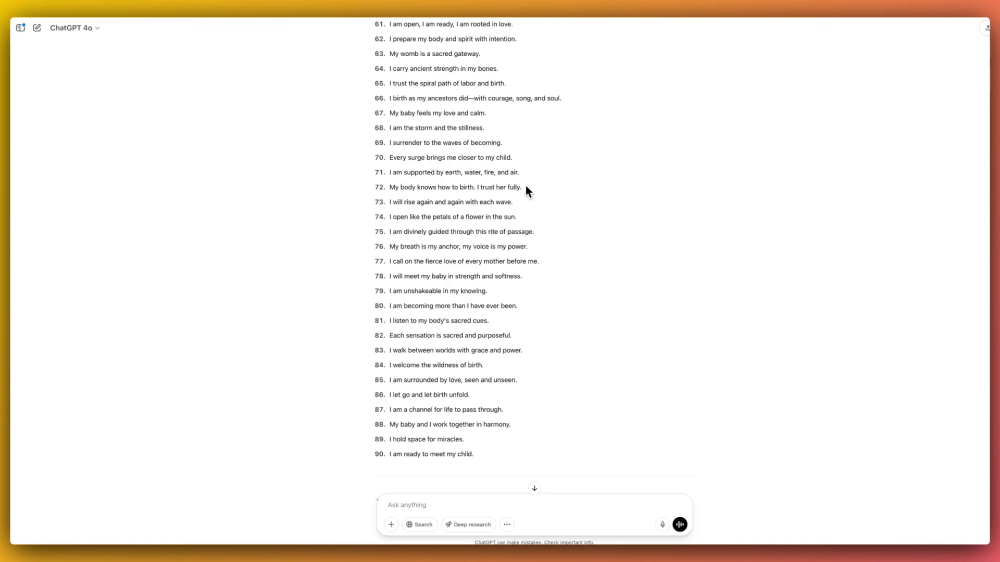
pyautogui.scroll(5, 501, 182)
pyautogui.scroll(-2, 498, 180)
pyautogui.scroll(-8, 498, 186)
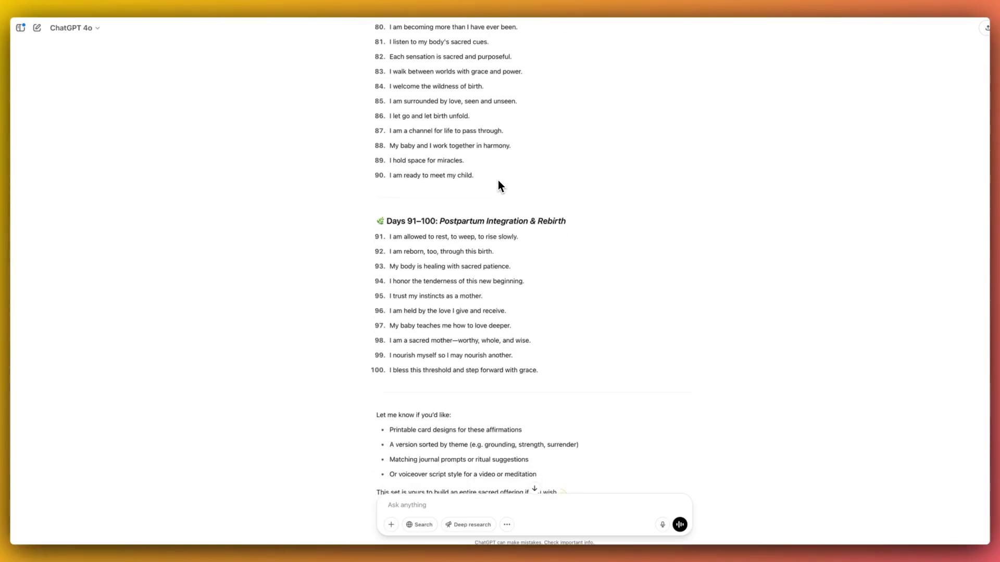
pyautogui.moveTo(538, 371); pyautogui.dragTo(507, 324)
pyautogui.scroll(6, 507, 324)
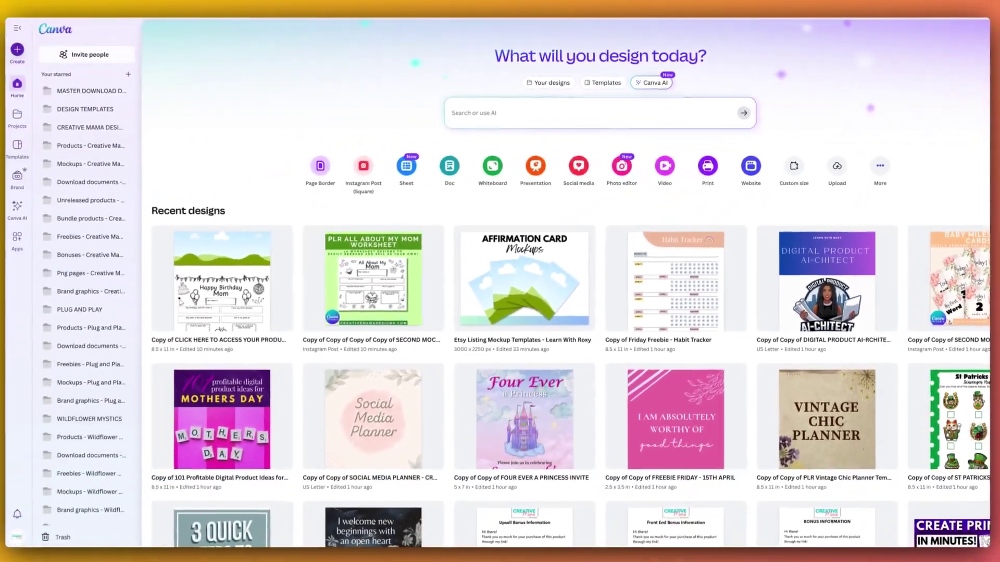
# Step: Switch to Canva and create a new blank custom-size design of 8.5 × 11 in
pyautogui.click(21, 50)
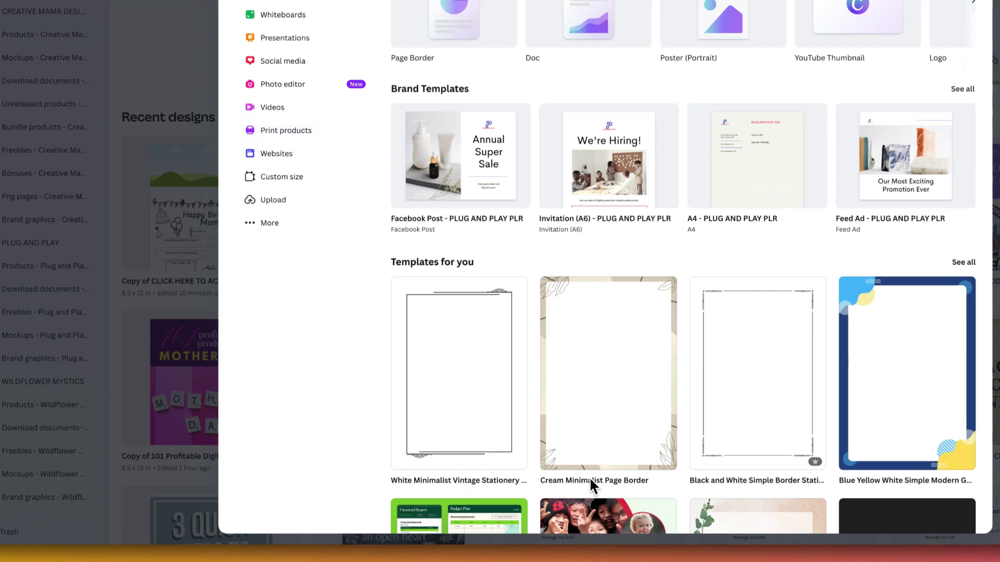
pyautogui.click(281, 178)
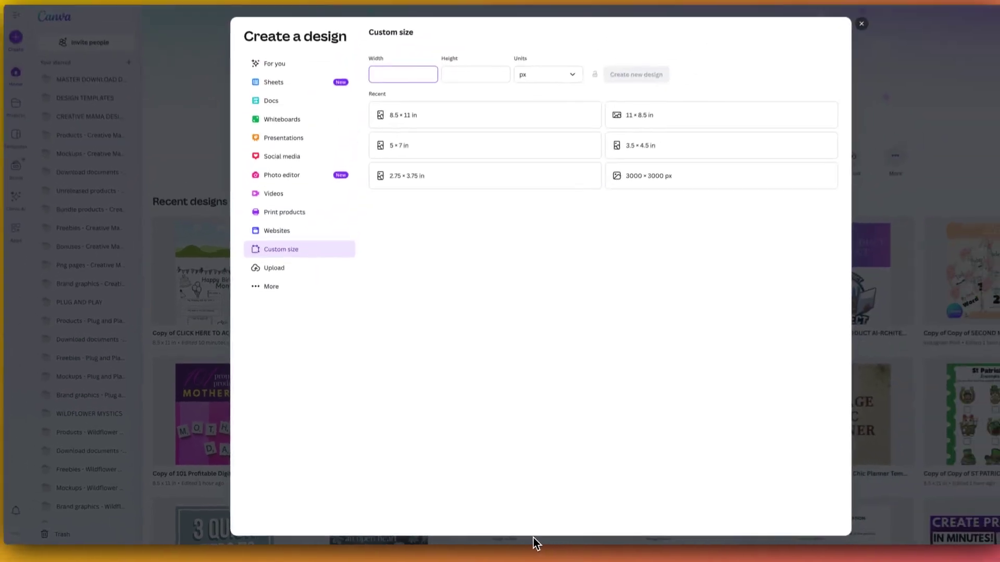
pyautogui.press('Tab')
pyautogui.press('Tab')
pyautogui.press('space')
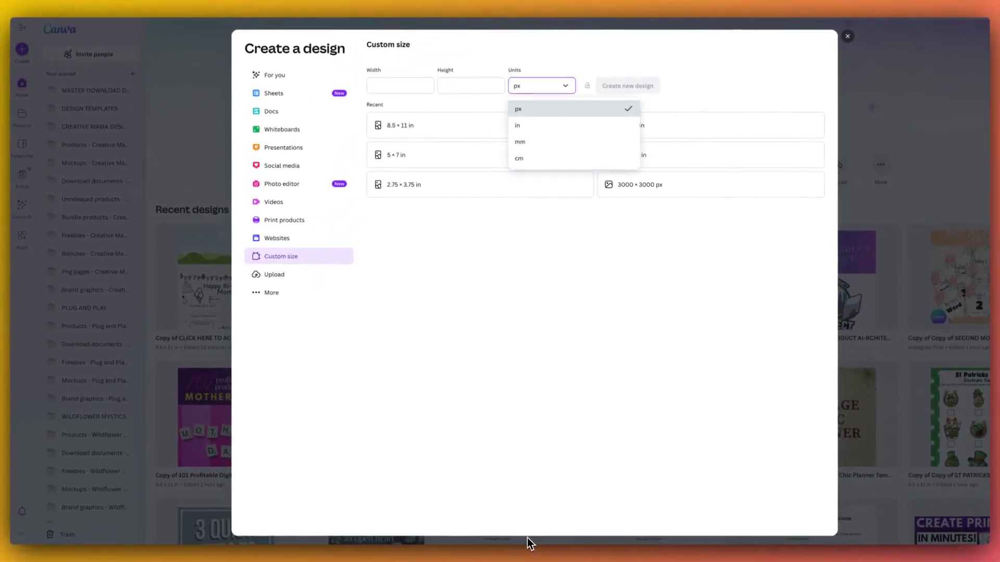
pyautogui.press('Down')
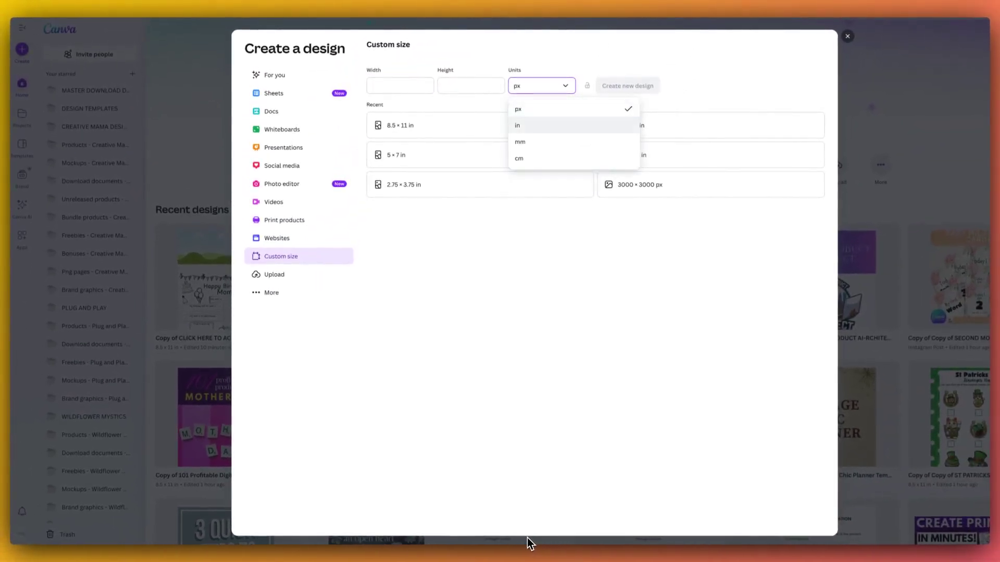
pyautogui.press('Up')
pyautogui.press('Return')
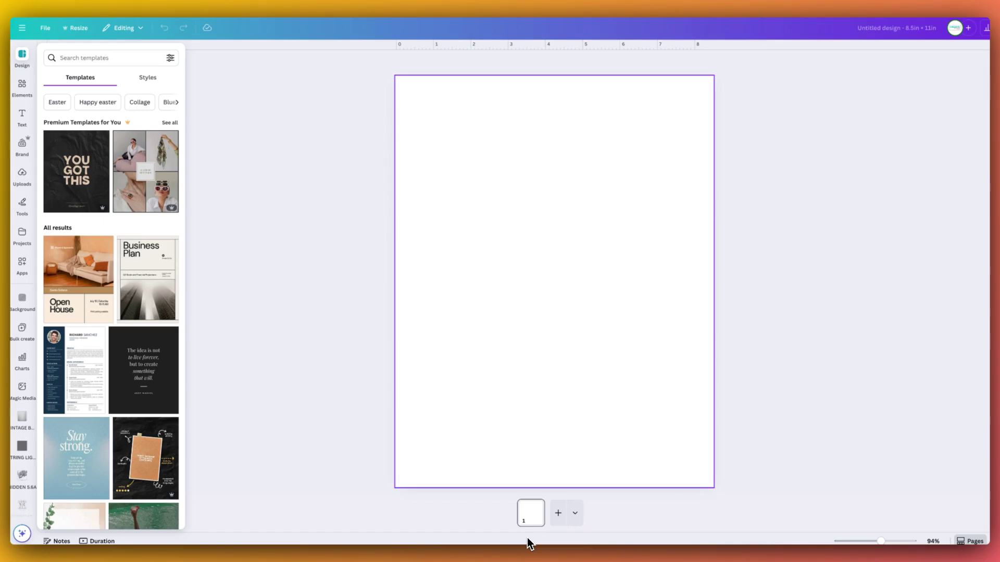
pyautogui.click(528, 539)
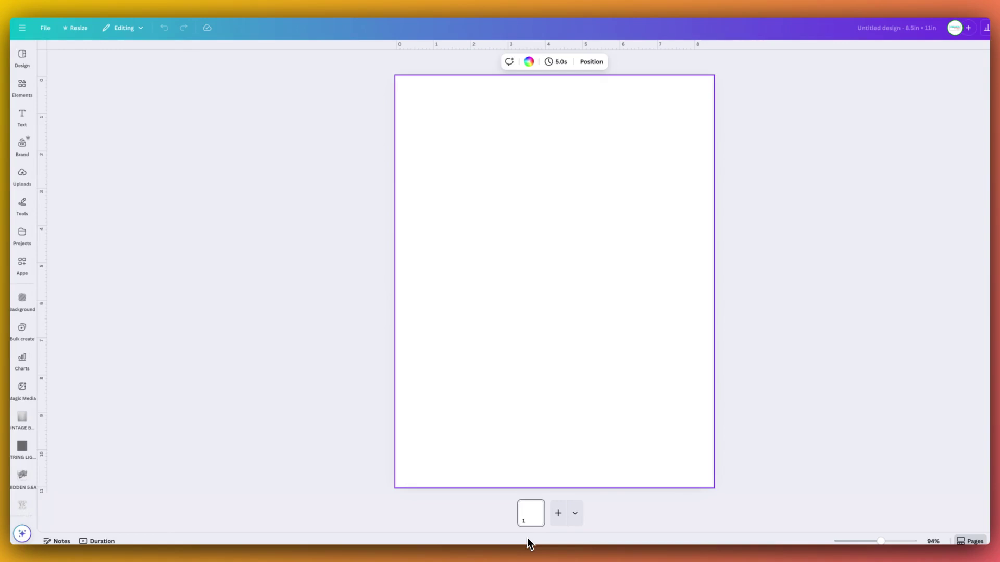
# Step: Add a paragraph text box to the blank page and place it centred in the upper part
pyautogui.press('super+slash')
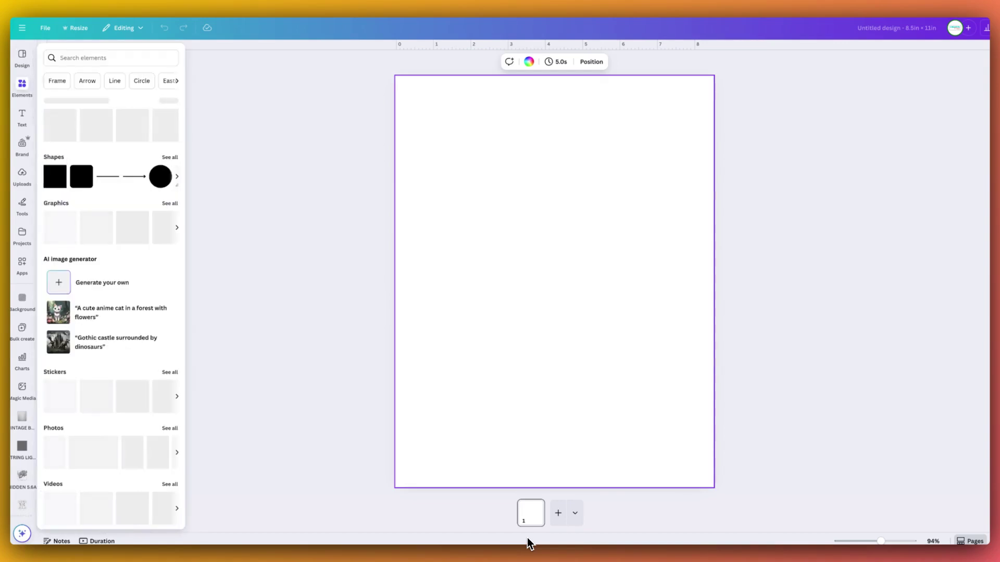
pyautogui.press('super+slash')
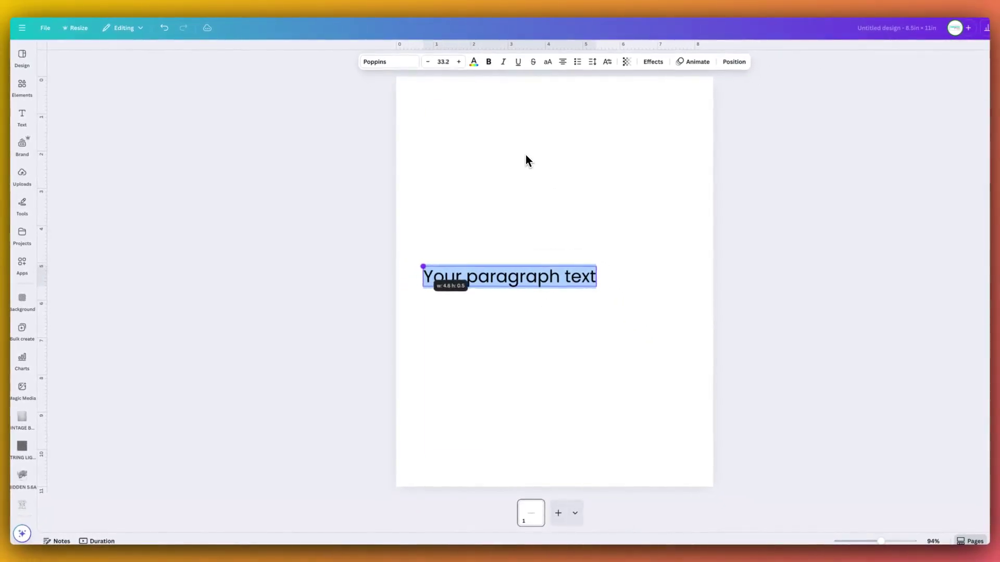
pyautogui.click(526, 155)
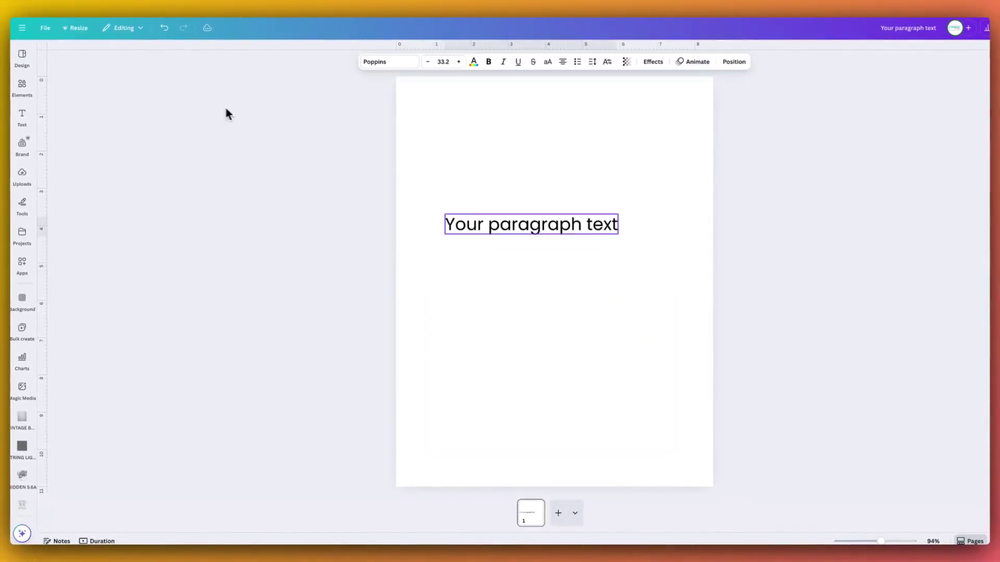
pyautogui.moveTo(531, 224); pyautogui.dragTo(555, 166)
pyautogui.click(555, 260)
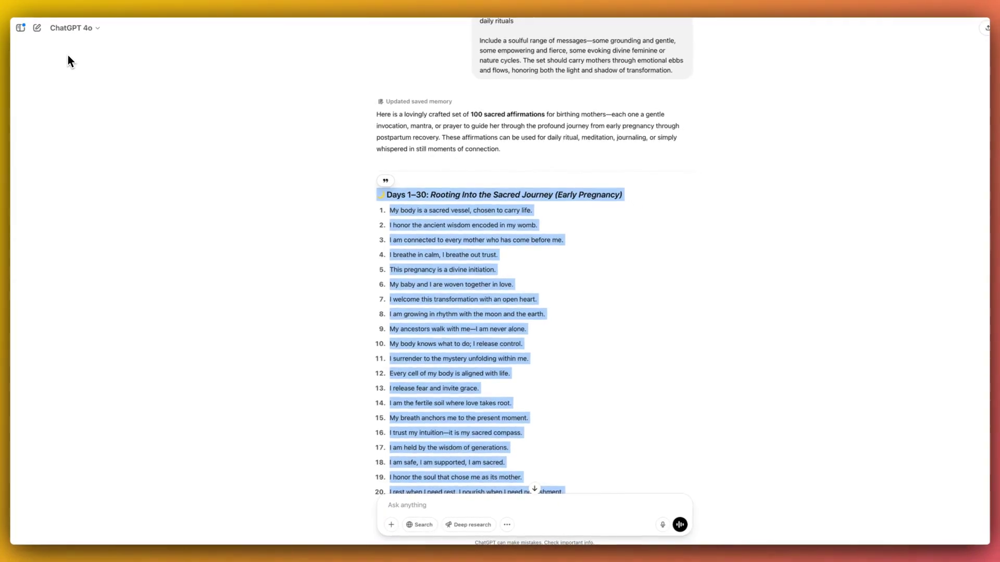
# Step: Copy "I birth as my ancestors did—with courage, song, and soul." from the ChatGPT list and paste it over the placeholder text in Canva
pyautogui.scroll(-2, 68, 56)
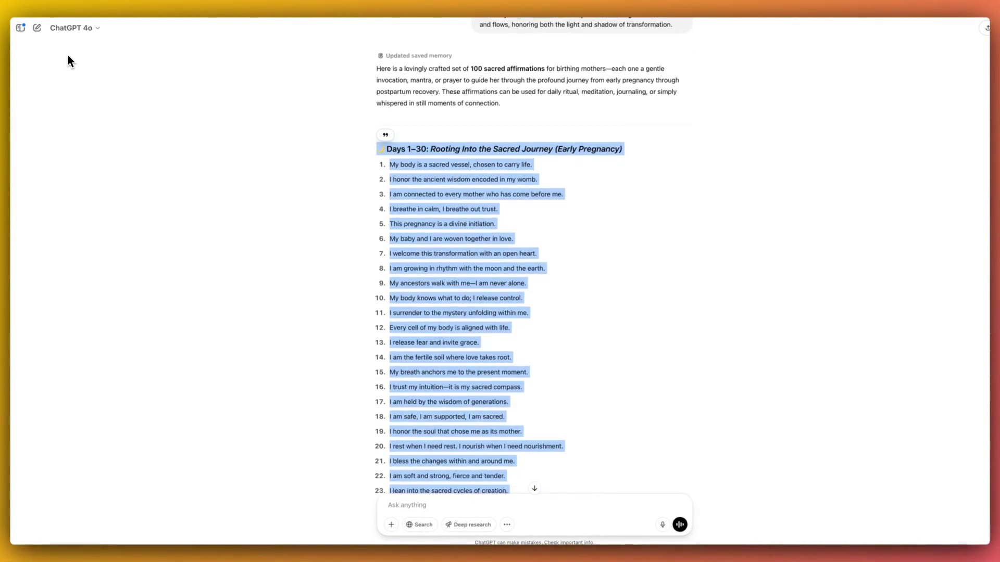
pyautogui.scroll(-10, 68, 57)
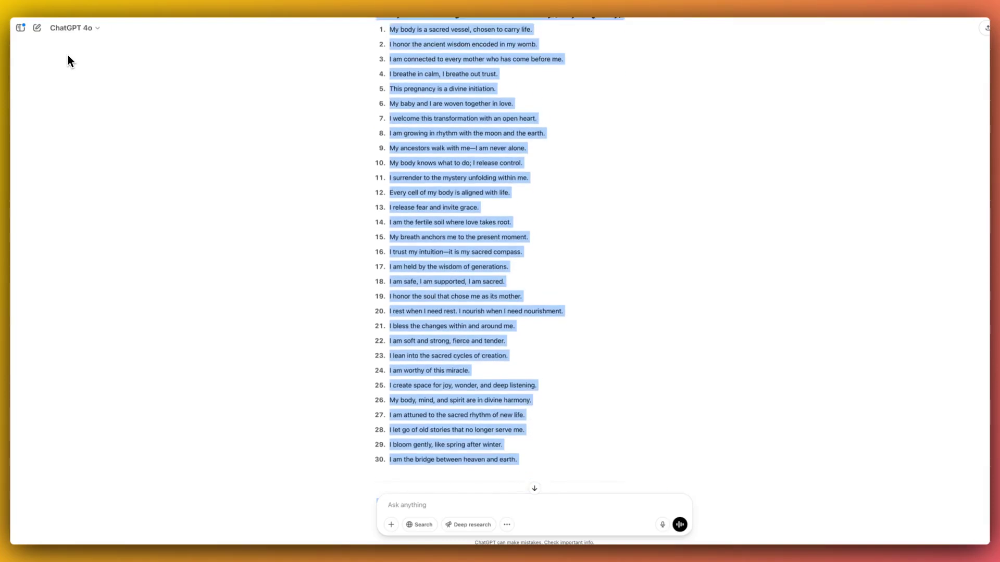
pyautogui.hotkey('ctrl', 'Tab')
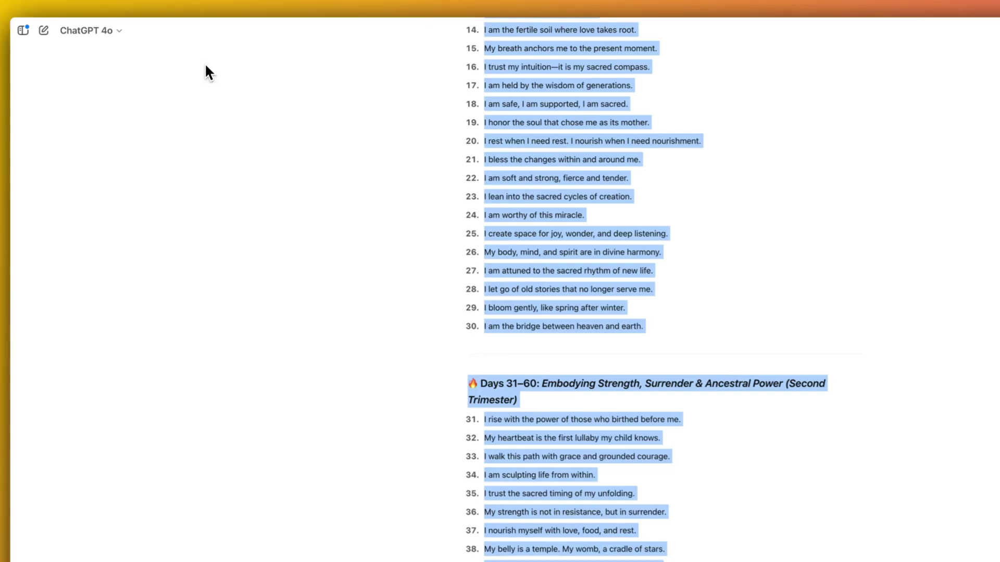
pyautogui.scroll(1, 91, 298)
pyautogui.moveTo(359, 204); pyautogui.dragTo(336, 192)
pyautogui.scroll(-15, 90, 88)
pyautogui.tripleClick(60, 146)
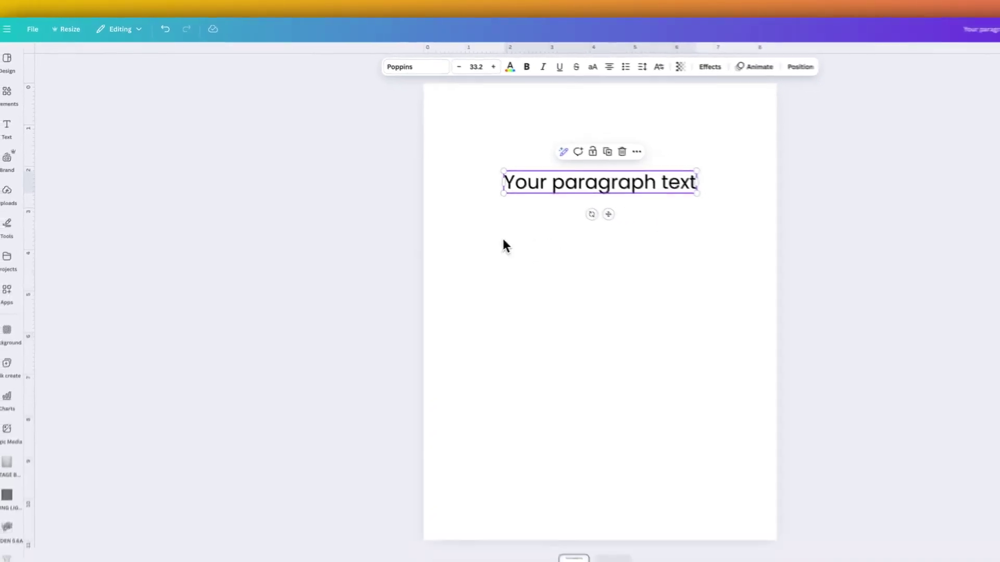
pyautogui.write('I birth as my ancestors did—with courage, song, and soul.')
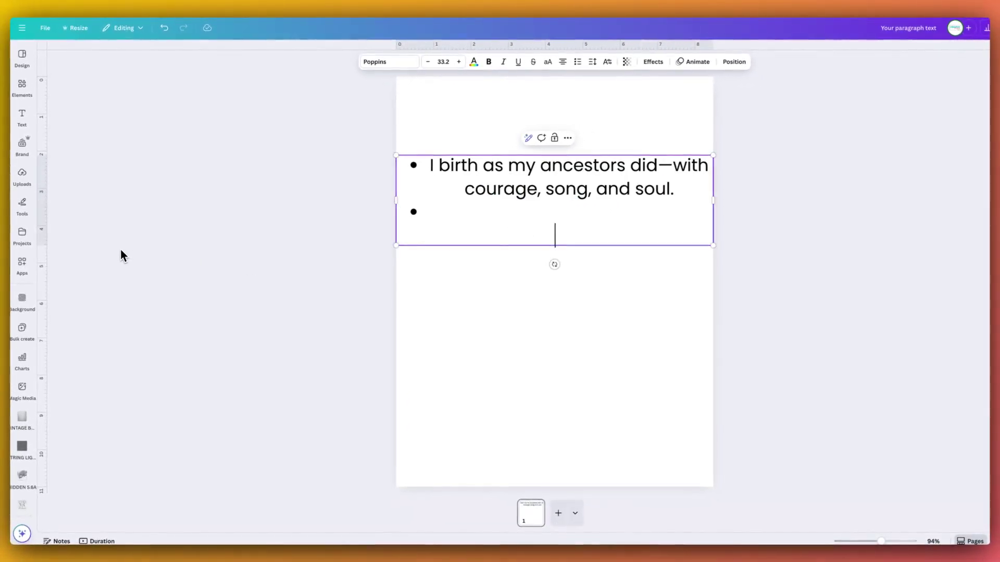
# Step: Remove the bullet before the affirmation and the empty bullet line below it
pyautogui.press('BackSpace')
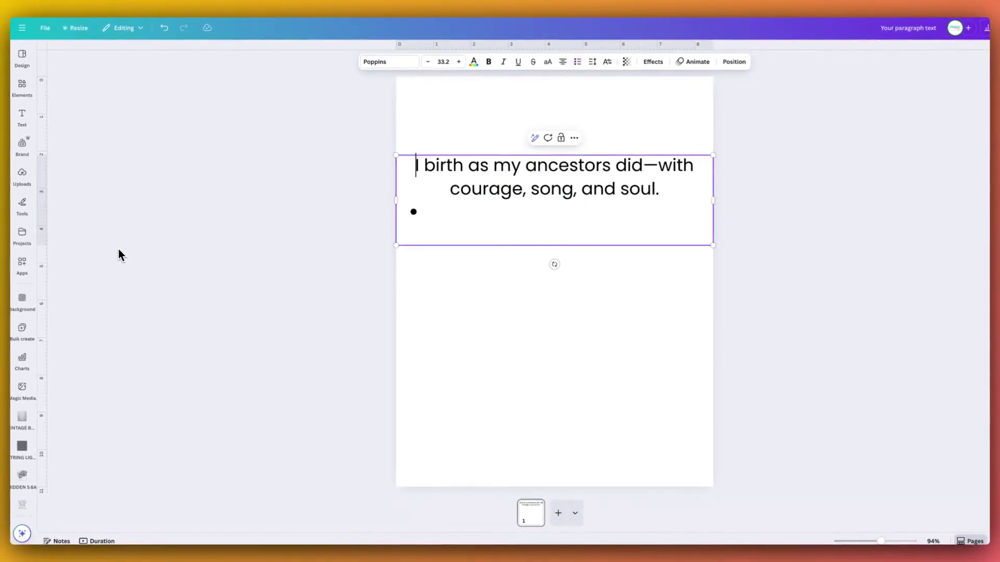
pyautogui.press('BackSpace')
pyautogui.press('BackSpace')
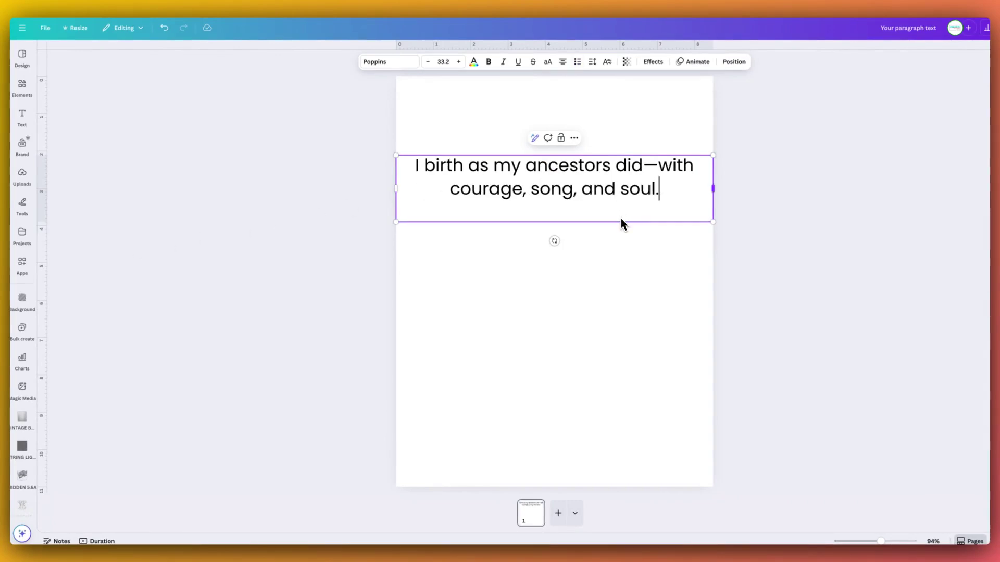
# Step: Narrow the affirmation's text box so it wraps onto four lines, enlarge the text to size 40.2 and centre it on the page
pyautogui.moveTo(713, 188); pyautogui.dragTo(599, 190)
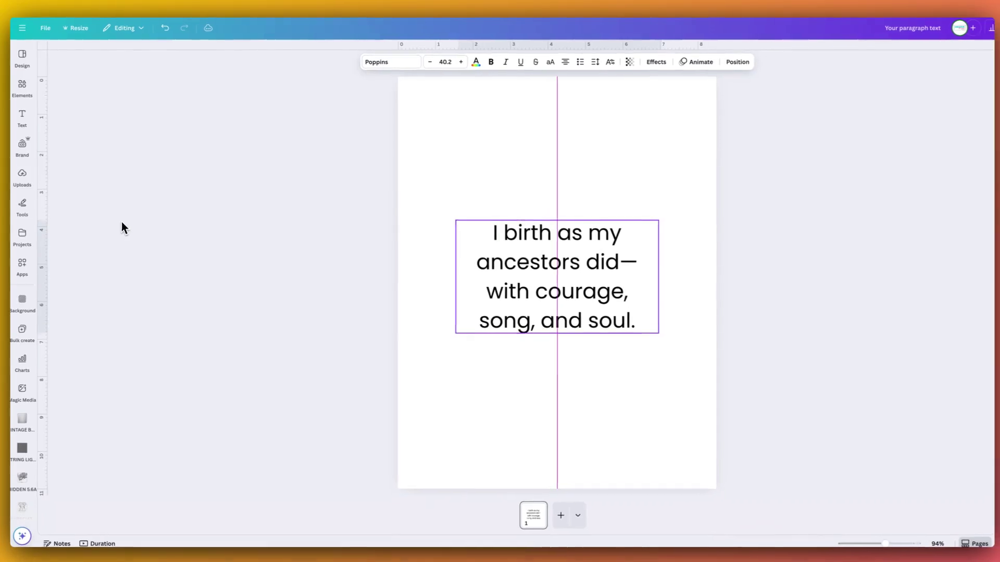
pyautogui.press('Down')
pyautogui.press('Down')
pyautogui.press('Down')
pyautogui.press('Down')
pyautogui.press('Down')
pyautogui.press('Down')
pyautogui.press('Down')
pyautogui.press('Down')
pyautogui.press('Down')
pyautogui.press('Down')
pyautogui.press('Down')
pyautogui.press('Down')
pyautogui.press('Down')
pyautogui.press('Down')
pyautogui.press('Down')
pyautogui.press('Down')
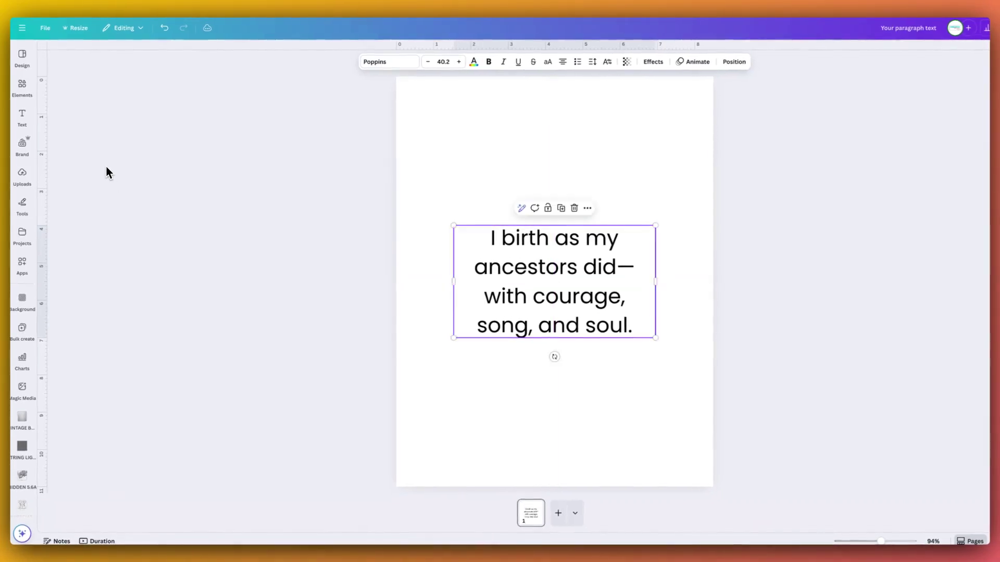
pyautogui.click(105, 165)
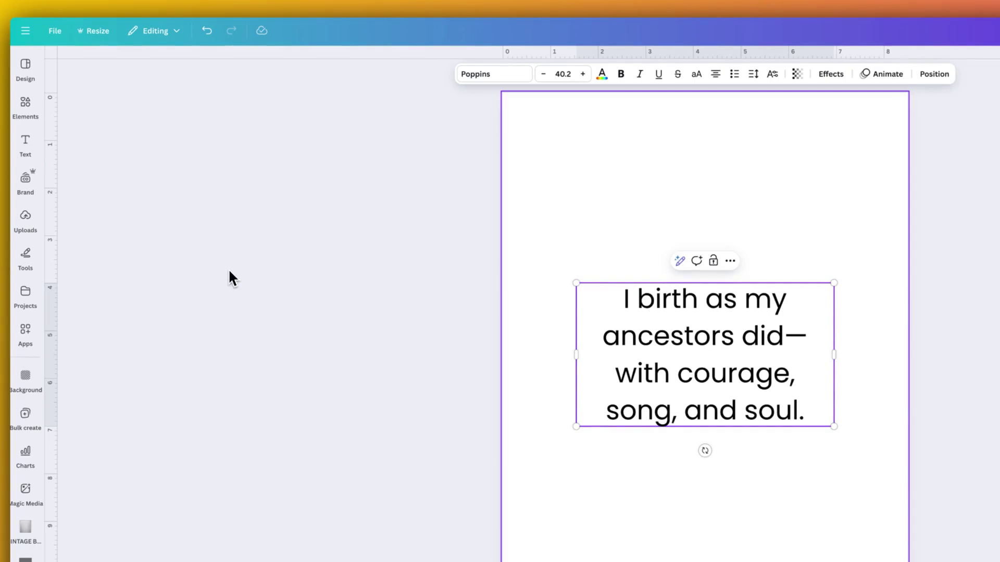
# Step: Search the graphics for "flower lineart" and place a black-centred line-art flower above the affirmation
pyautogui.click(205, 263)
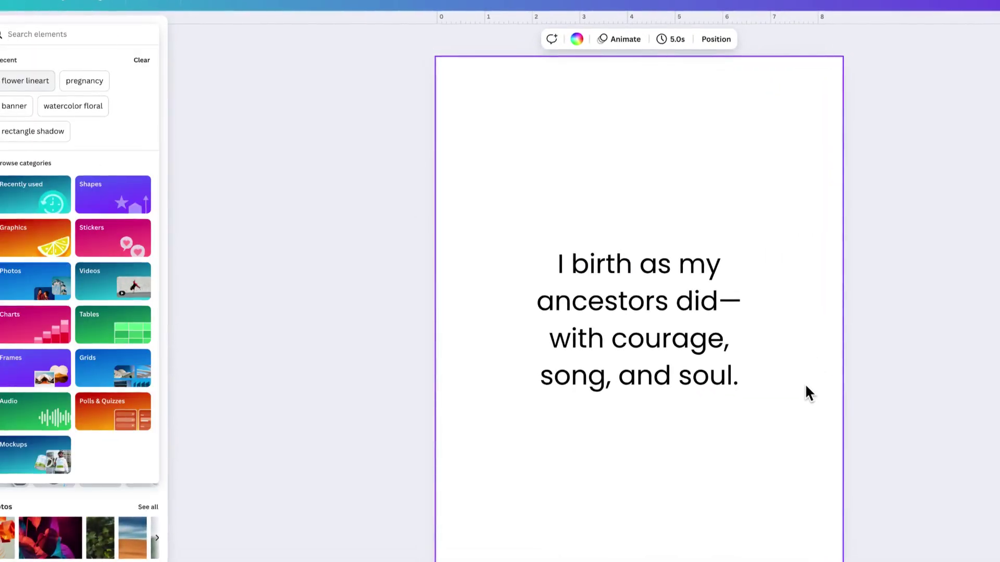
pyautogui.press('Return')
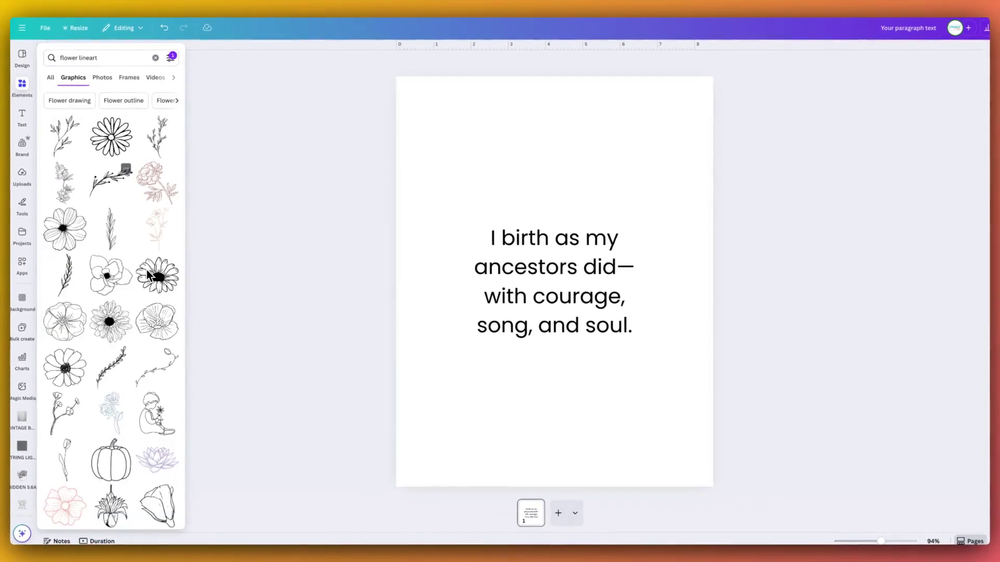
pyautogui.click(147, 272)
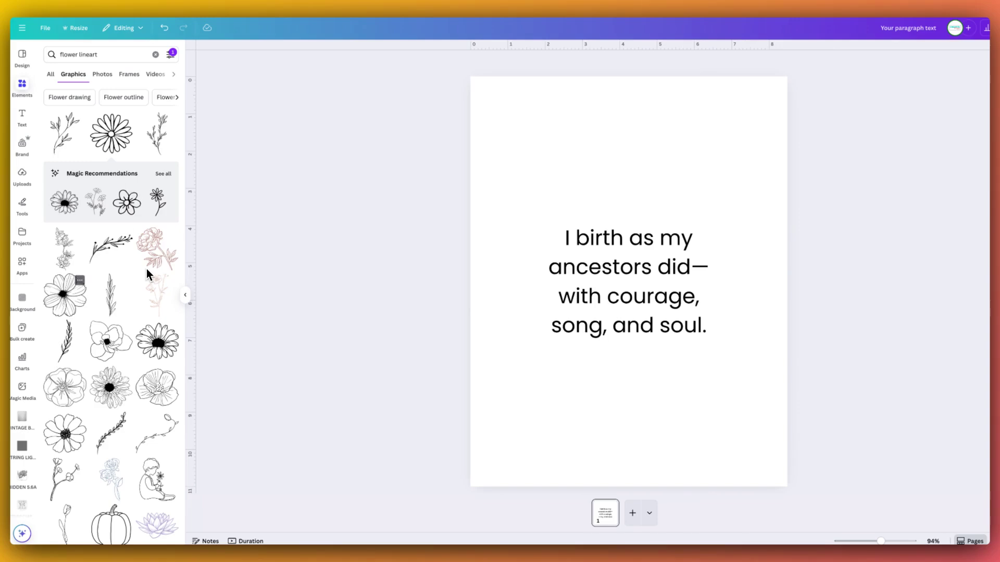
pyautogui.click(146, 268)
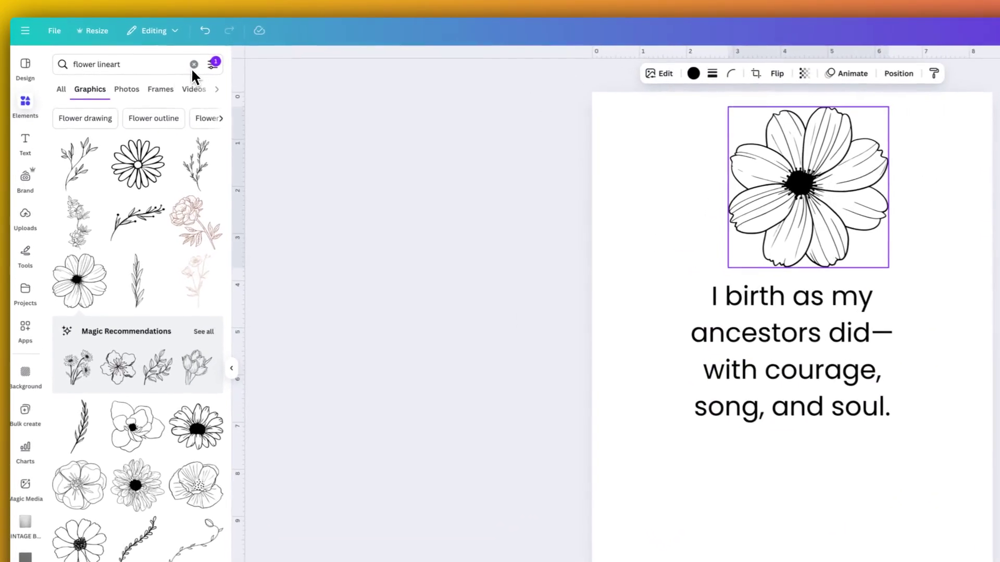
# Step: Move the affirmation and the flower further down the page, and place a tall line-art leafy stem in the page's lower-left corner
pyautogui.moveTo(792, 352); pyautogui.dragTo(792, 405)
pyautogui.moveTo(808, 187); pyautogui.dragTo(794, 217)
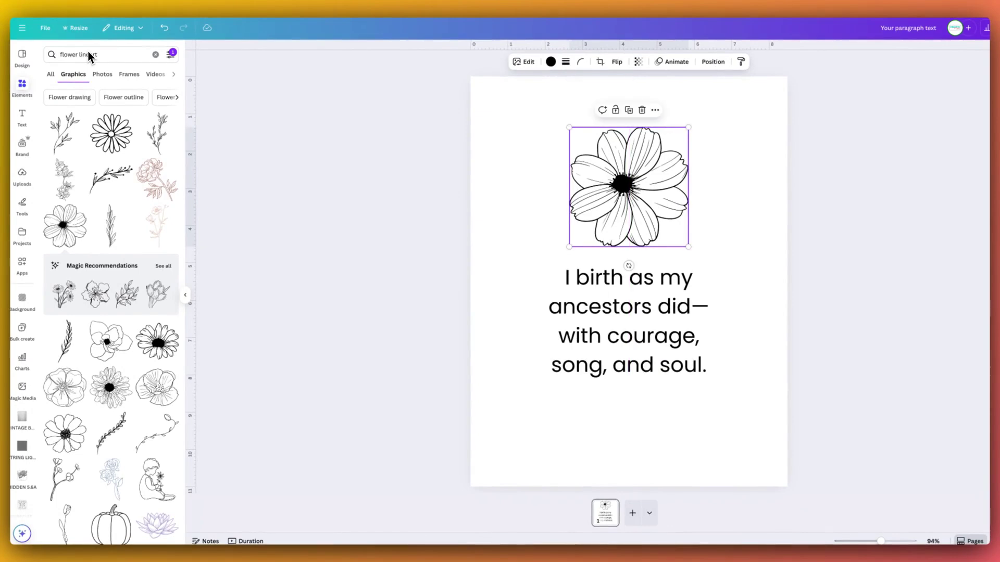
pyautogui.click(110, 226)
pyautogui.moveTo(629, 282); pyautogui.dragTo(502, 427)
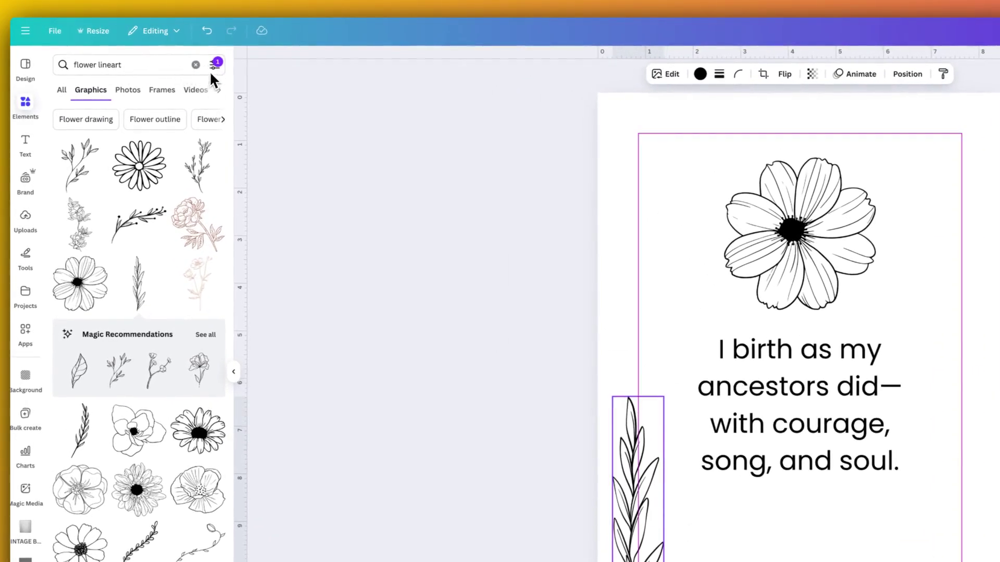
# Step: Add a leafy branch from all the magic recommendations, rotate it upside down, shrink it and hang it from the page's upper-right corner
pyautogui.click(205, 335)
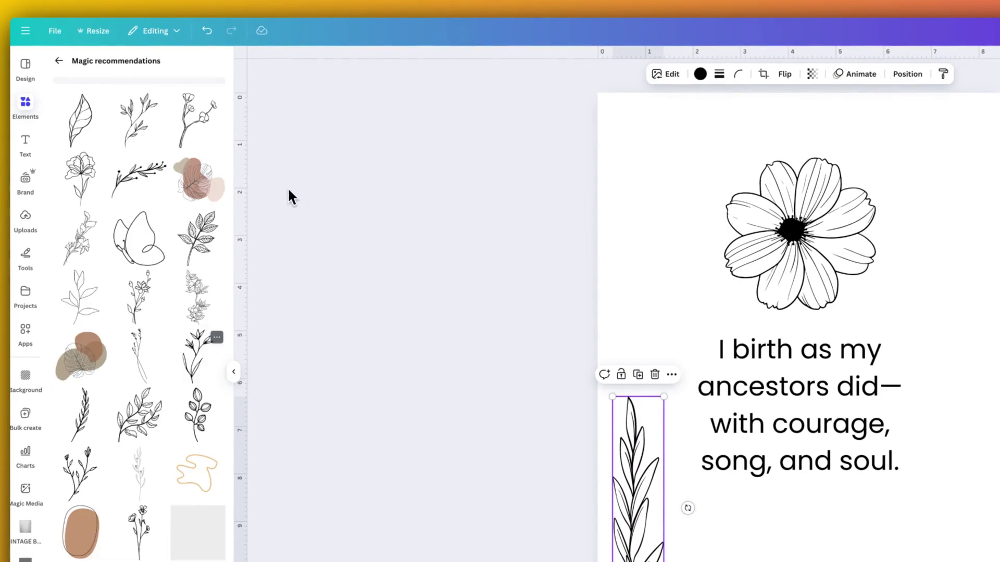
pyautogui.click(208, 146)
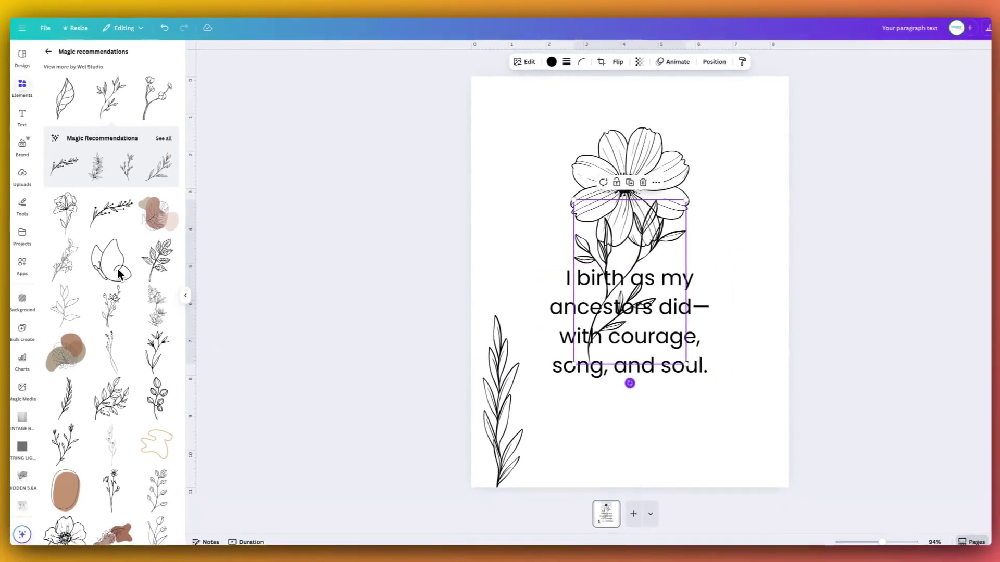
pyautogui.moveTo(629, 383)
pyautogui.mouseDown()
pyautogui.moveTo(542, 230)
pyautogui.moveTo(554, 212)
pyautogui.mouseUp()
pyautogui.moveTo(614, 255)
pyautogui.mouseDown()
pyautogui.moveTo(696, 122)
pyautogui.moveTo(720, 115)
pyautogui.moveTo(705, 120)
pyautogui.mouseUp()
pyautogui.moveTo(741, 242); pyautogui.dragTo(731, 204)
pyautogui.moveTo(714, 125); pyautogui.dragTo(725, 143)
pyautogui.moveTo(628, 187); pyautogui.dragTo(628, 189)
pyautogui.moveTo(725, 143); pyautogui.dragTo(724, 129)
# Step: Tilt the lower-left leafy stem slightly, then shrink the flower and centre it just above the affirmation
pyautogui.click(539, 441)
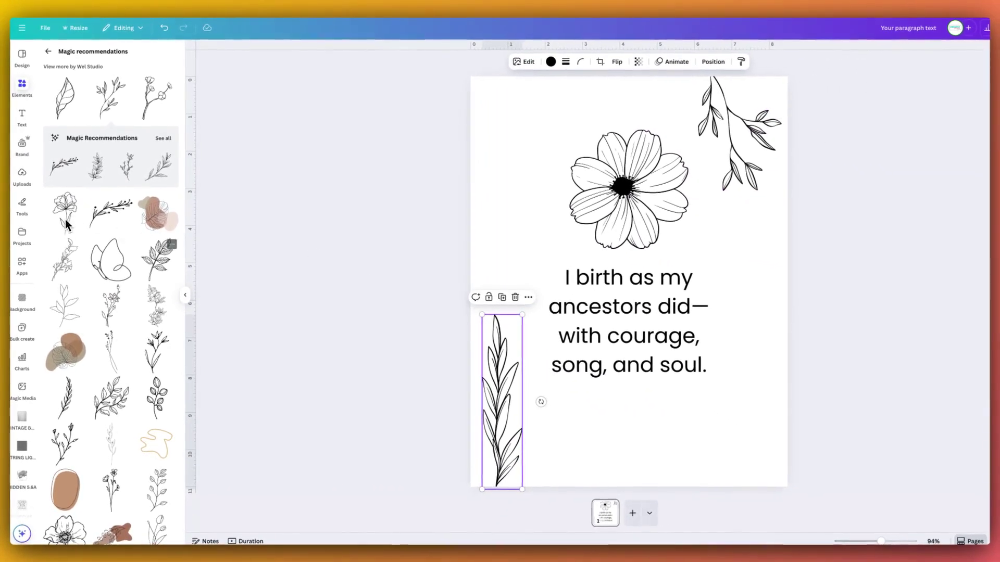
pyautogui.moveTo(541, 402); pyautogui.dragTo(513, 402)
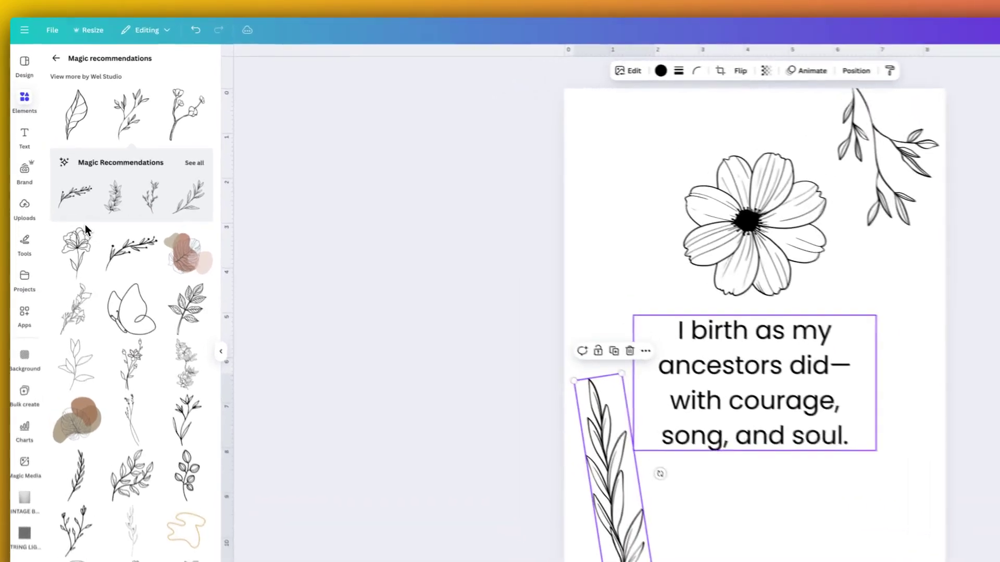
pyautogui.click(734, 348)
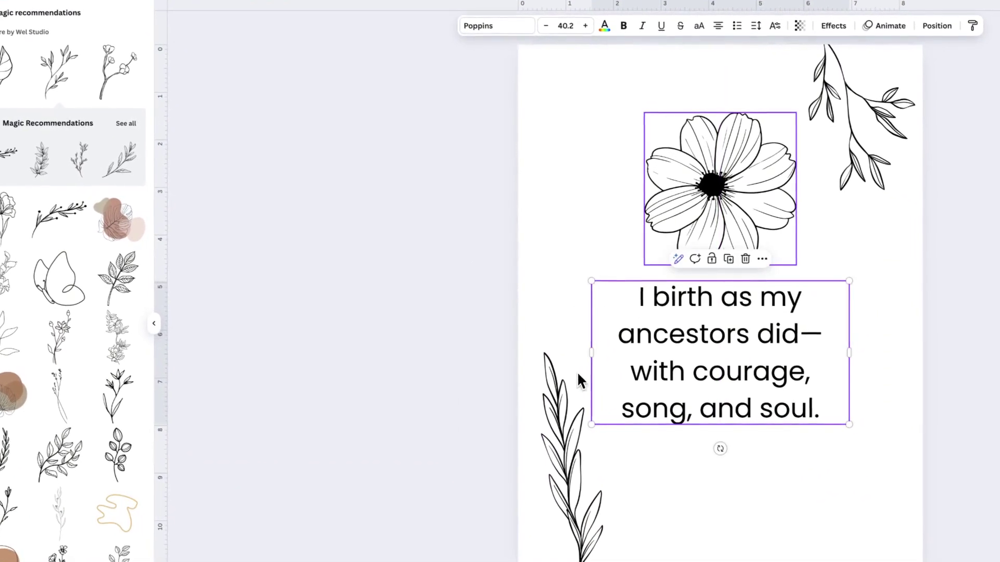
pyautogui.click(720, 189)
pyautogui.moveTo(797, 113); pyautogui.dragTo(762, 146)
pyautogui.moveTo(647, 218); pyautogui.dragTo(663, 219)
pyautogui.moveTo(599, 404); pyautogui.dragTo(599, 399)
pyautogui.click(599, 473)
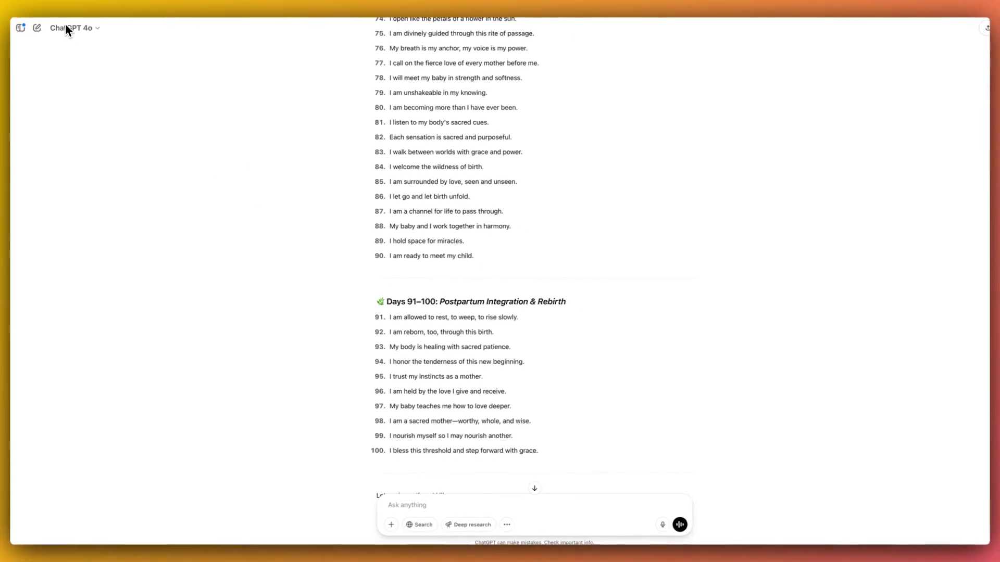
# Step: Switch to ChatGPT and copy the complete list of 100 affirmations, including its section headings
pyautogui.moveTo(539, 452)
pyautogui.mouseDown()
pyautogui.moveTo(436, 211)
pyautogui.moveTo(416, 63)
pyautogui.moveTo(391, 19)
pyautogui.mouseUp()
pyautogui.moveTo(66, 24); pyautogui.dragTo(53, 121)
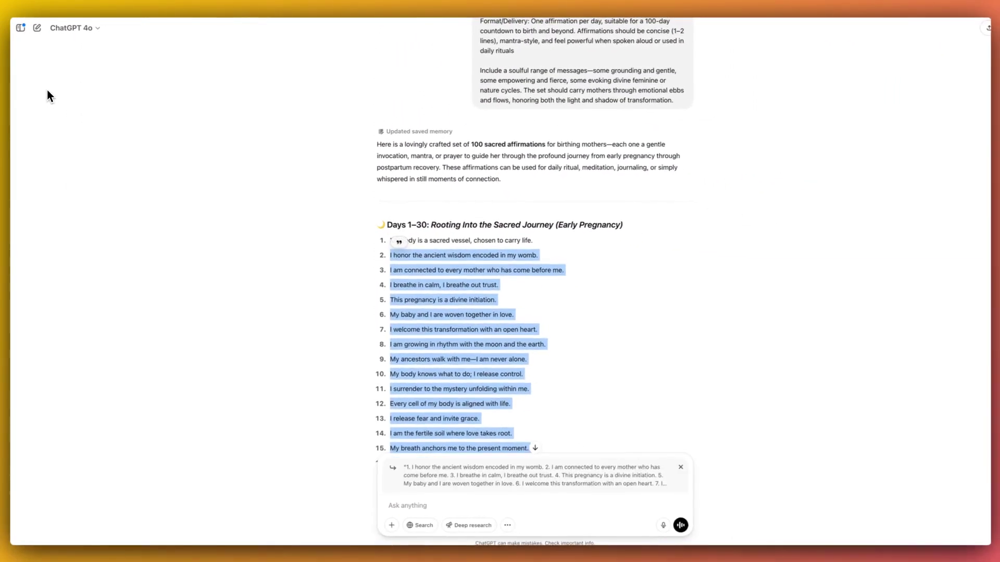
pyautogui.moveTo(390, 241); pyautogui.dragTo(452, 315)
pyautogui.hotkey('ctrl', 'c')
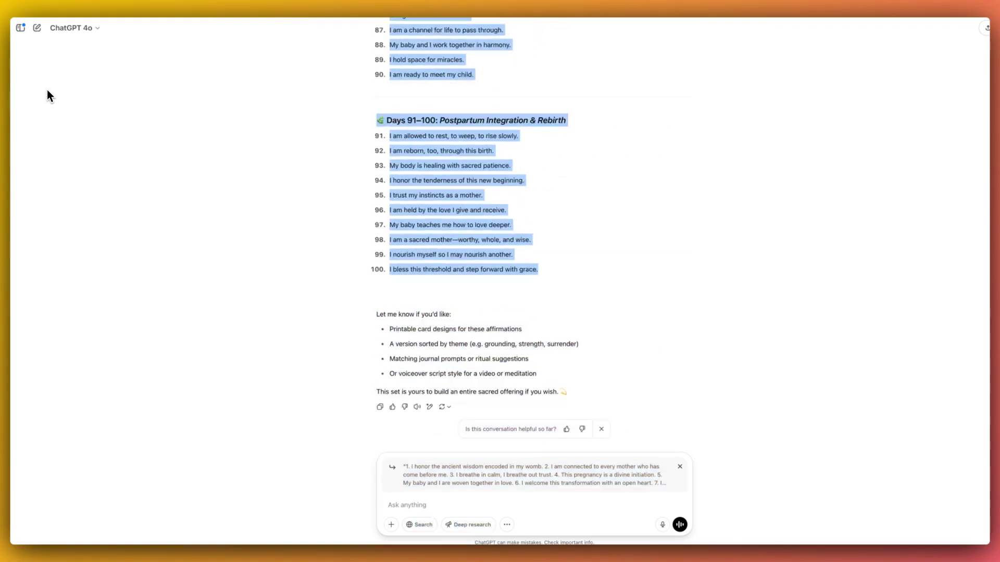
# Step: Switch to the Birthing Affirmations sheet in Google Sheets and paste the copied list into column A, starting at cell A54
pyautogui.hotkey('ctrl', 'Tab')
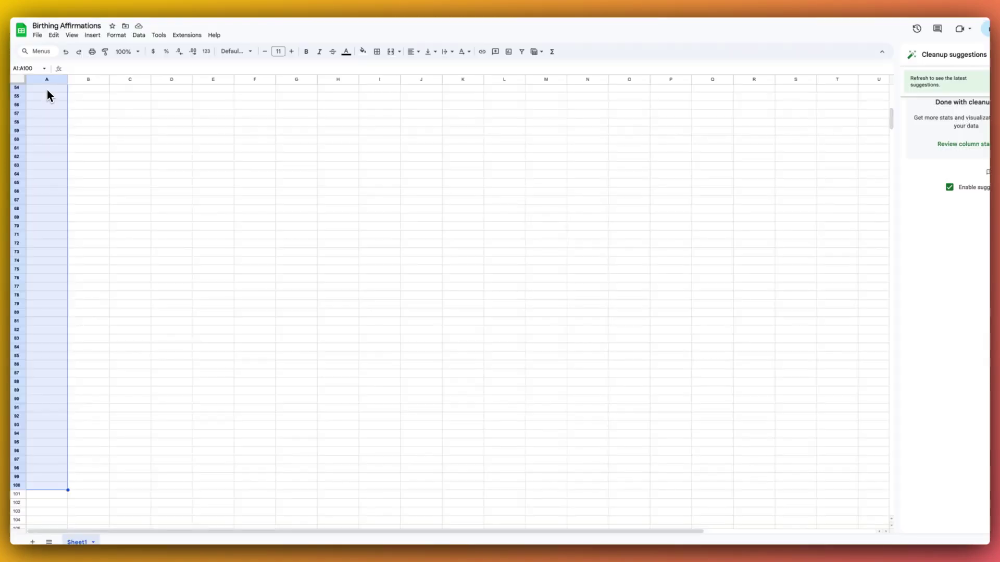
pyautogui.click(130, 122)
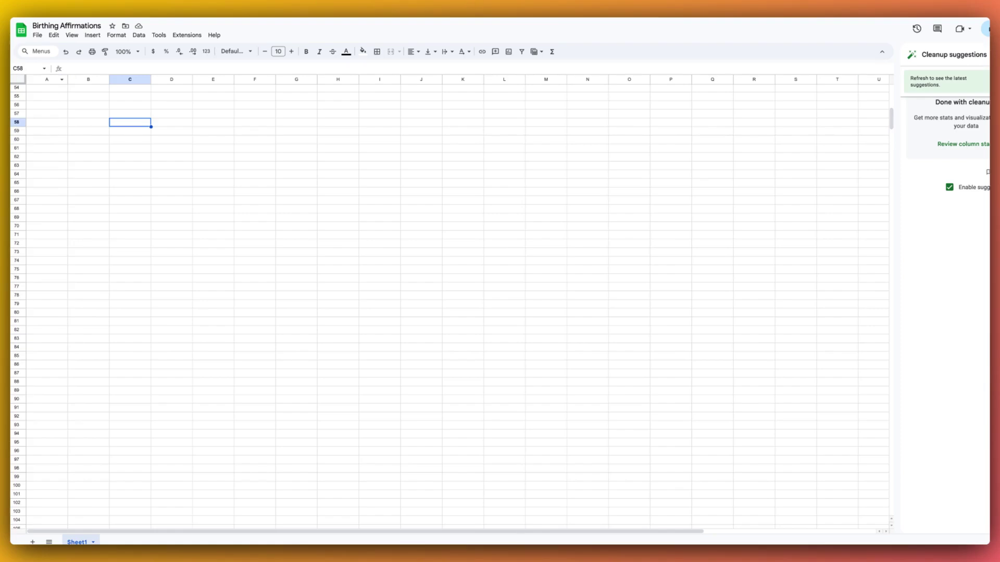
pyautogui.hotkey('ctrl', 'Home')
pyautogui.hotkey('ctrl', 'v')
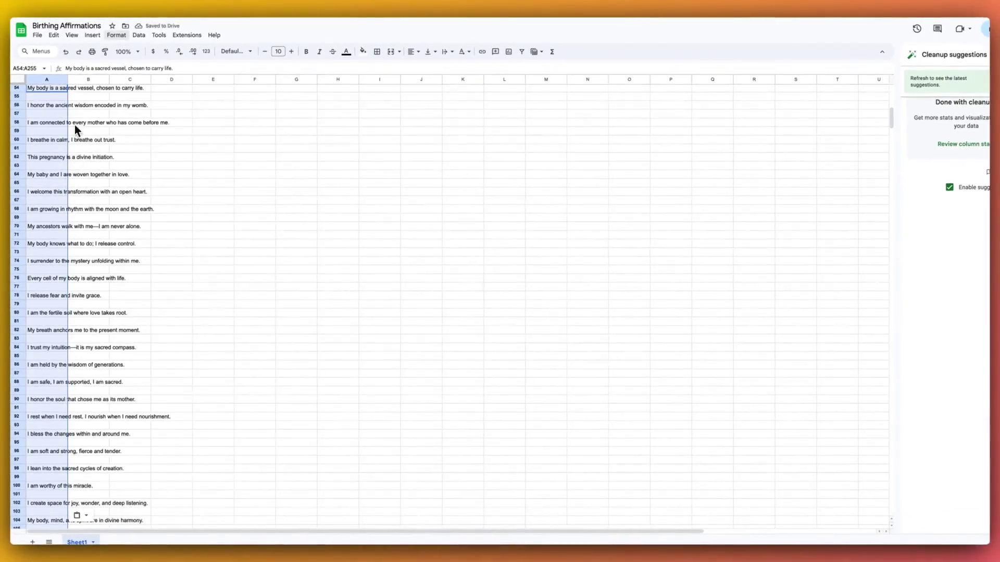
# Step: Remove the duplicate rows from the pasted list, analysing column A without a header row
pyautogui.click(116, 36)
pyautogui.press('Right')
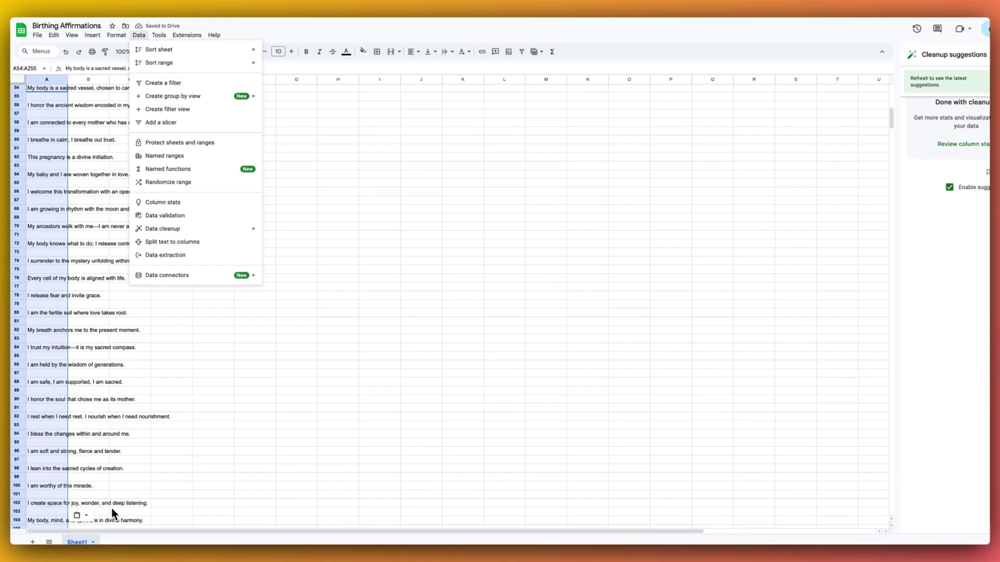
pyautogui.moveTo(163, 228)
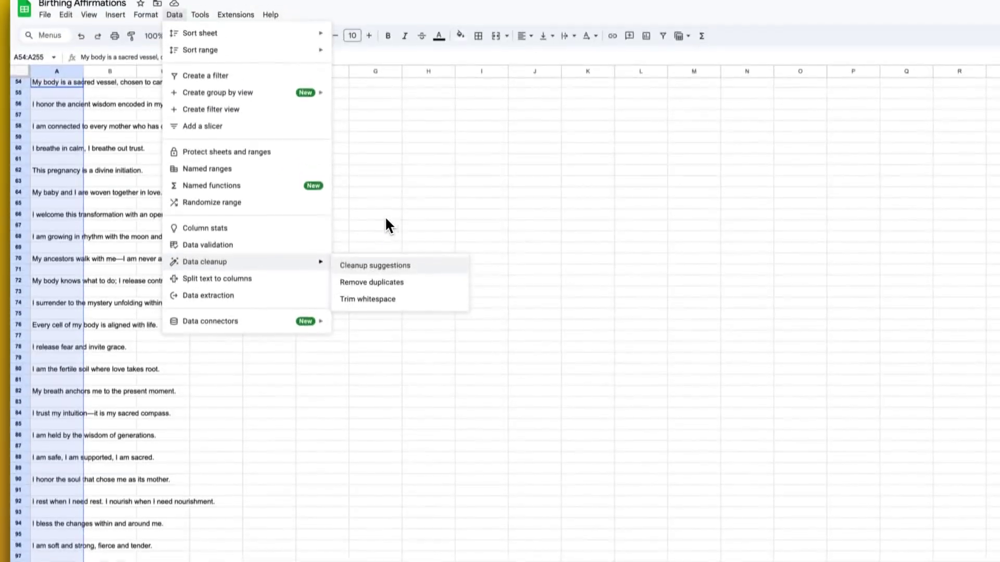
pyautogui.press('Down')
pyautogui.click(404, 284)
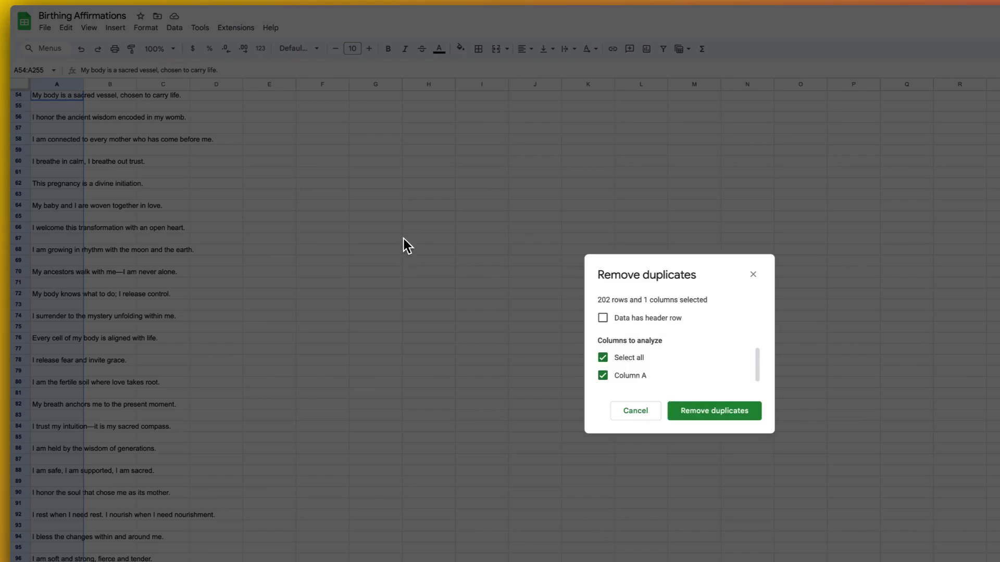
pyautogui.press('Return')
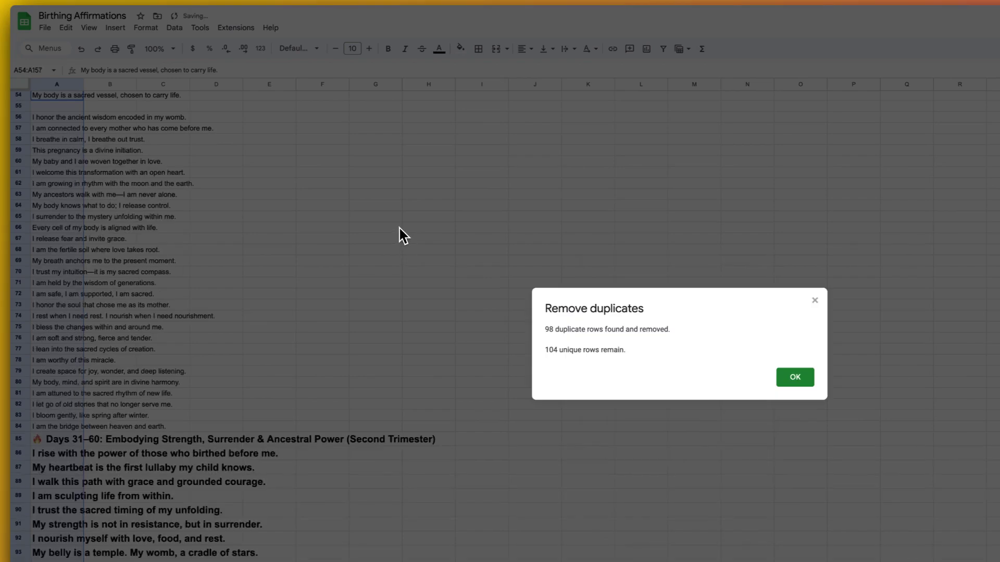
pyautogui.press('Return')
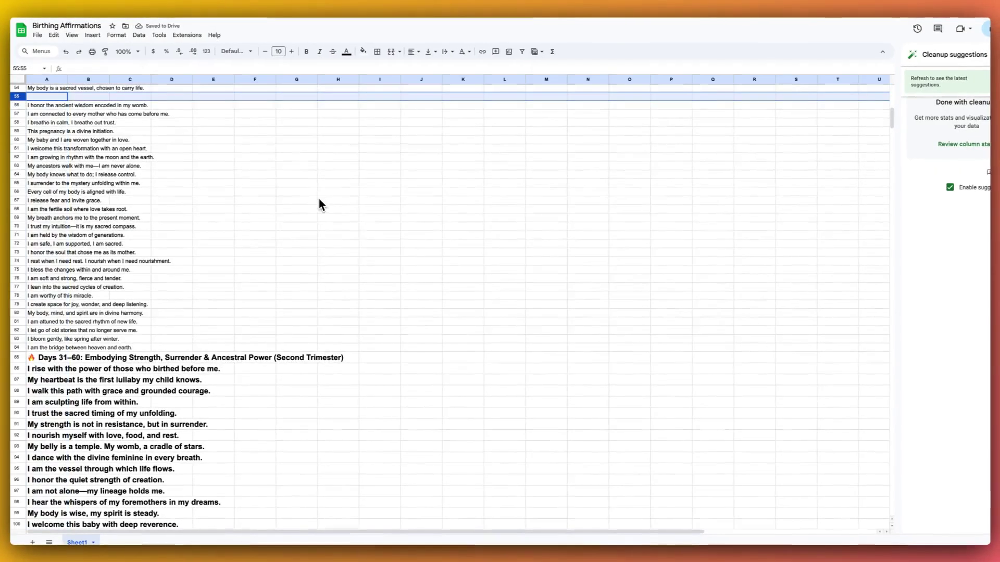
# Step: Delete the blank row 55 and the "Days 31–60" heading row
pyautogui.rightClick(13, 96)
pyautogui.press('Return')
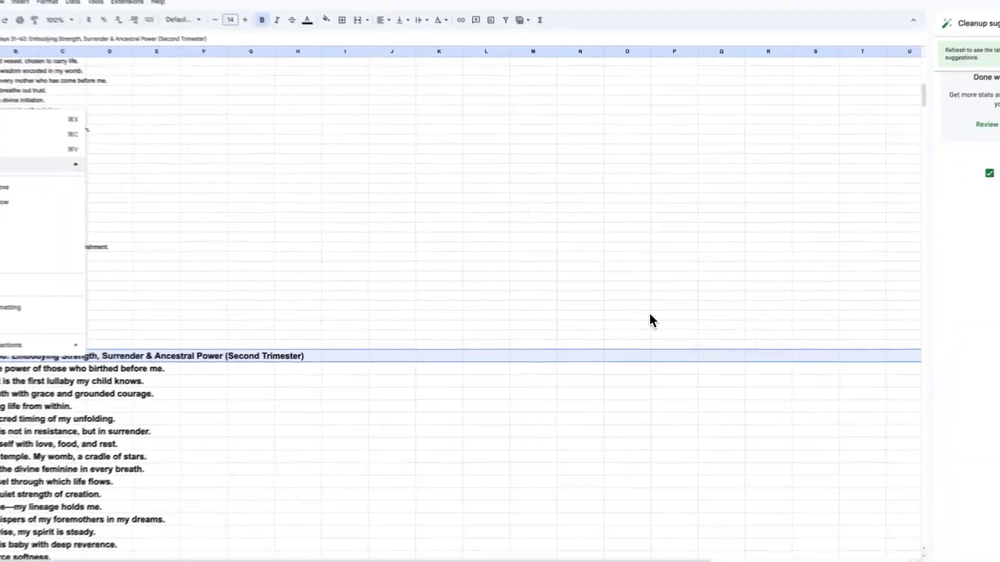
pyautogui.press('Return')
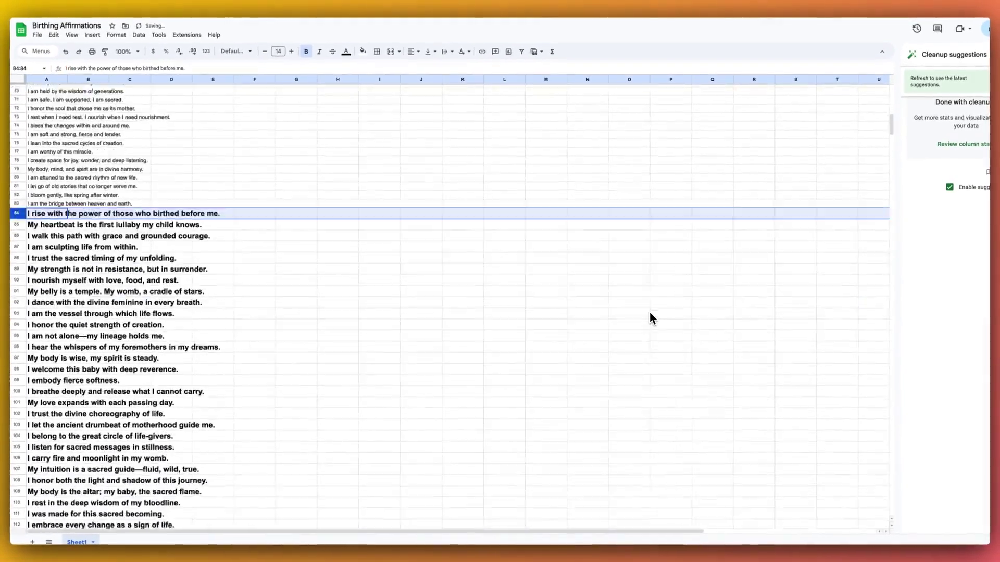
# Step: Delete the "Days 61–90: Preparing for Birth (Third Trimester)" heading row
pyautogui.scroll(-5, 650, 318)
pyautogui.click(16, 266)
pyautogui.rightClick(18, 267)
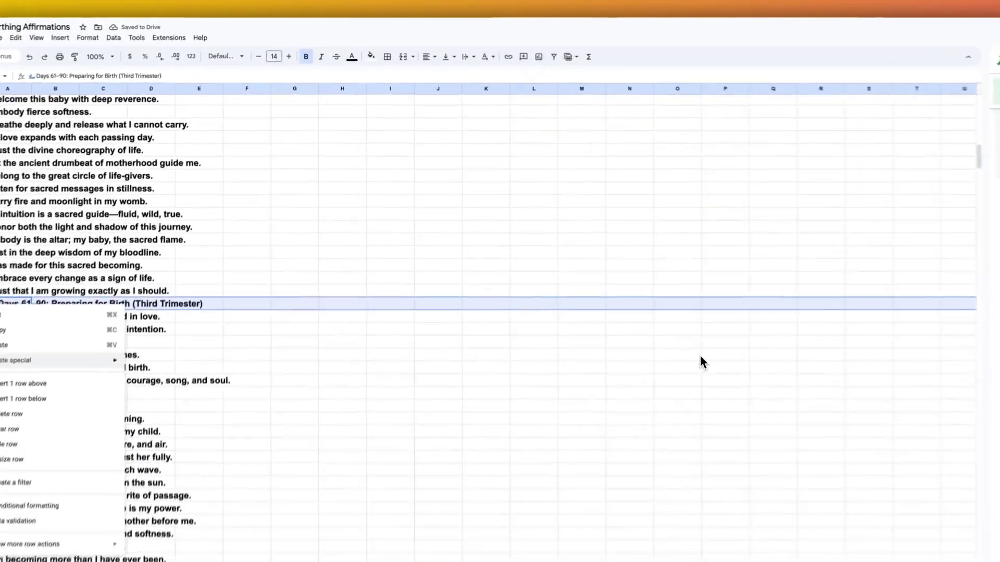
pyautogui.click(52, 362)
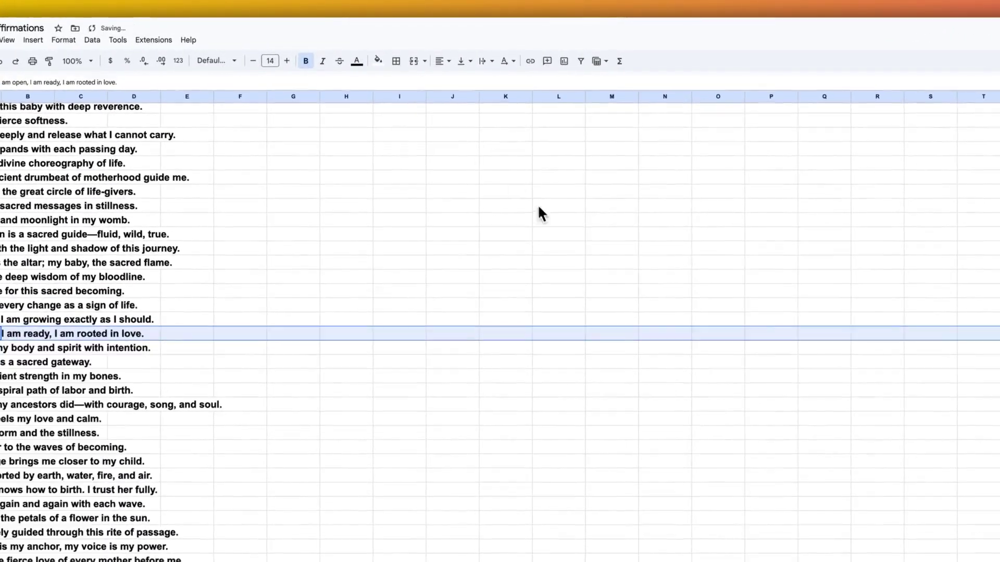
# Step: Delete the "Days 91–100: Postpartum Integration & Rebirth" heading row
pyautogui.scroll(-7, 539, 206)
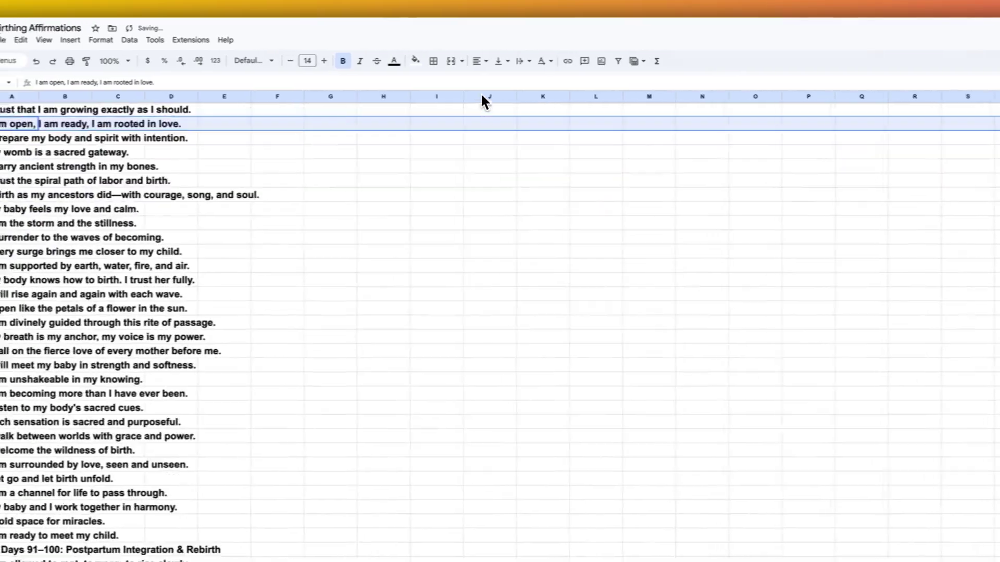
pyautogui.click(4, 397)
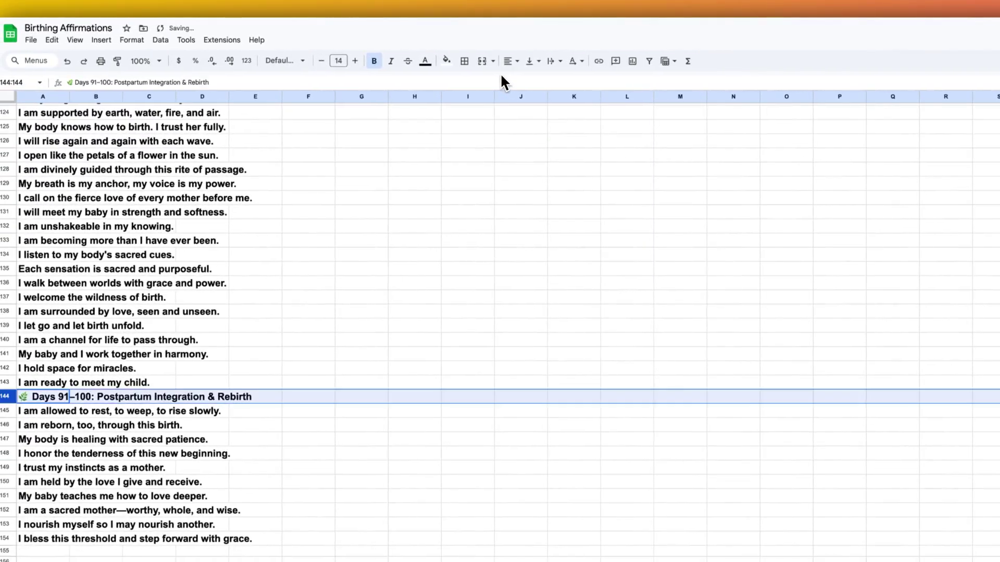
pyautogui.hotkey('shift', 'F10')
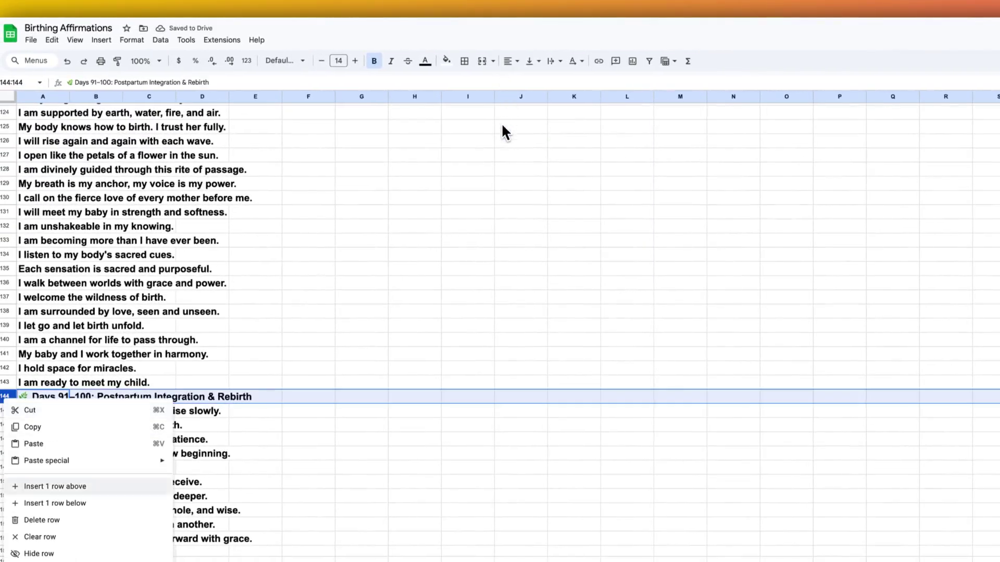
pyautogui.press('Down')
pyautogui.press('Down')
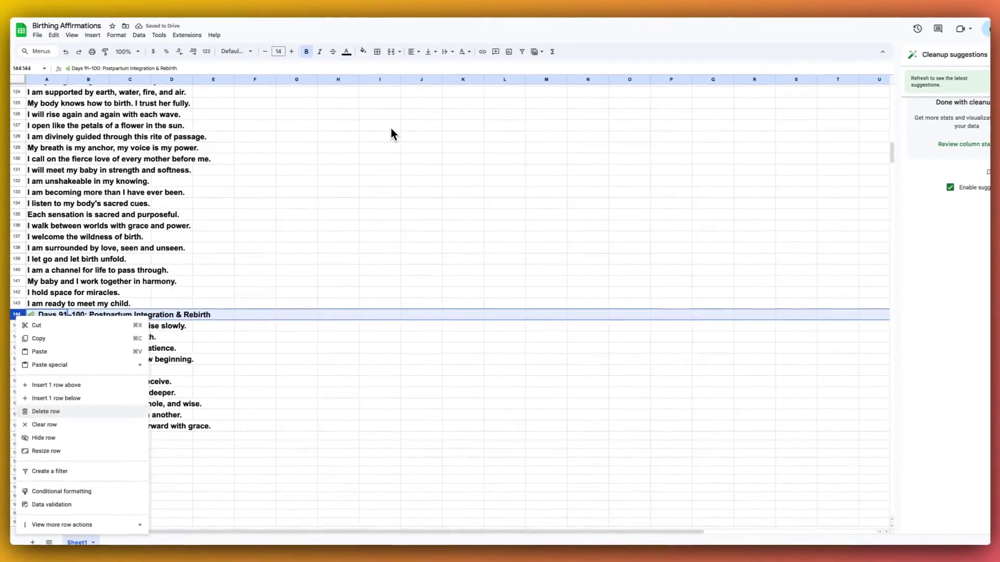
pyautogui.press('Return')
# Step: Format all of column A in bold at font size 11
pyautogui.scroll(10, 390, 134)
pyautogui.hotkey('ctrl', 'space')
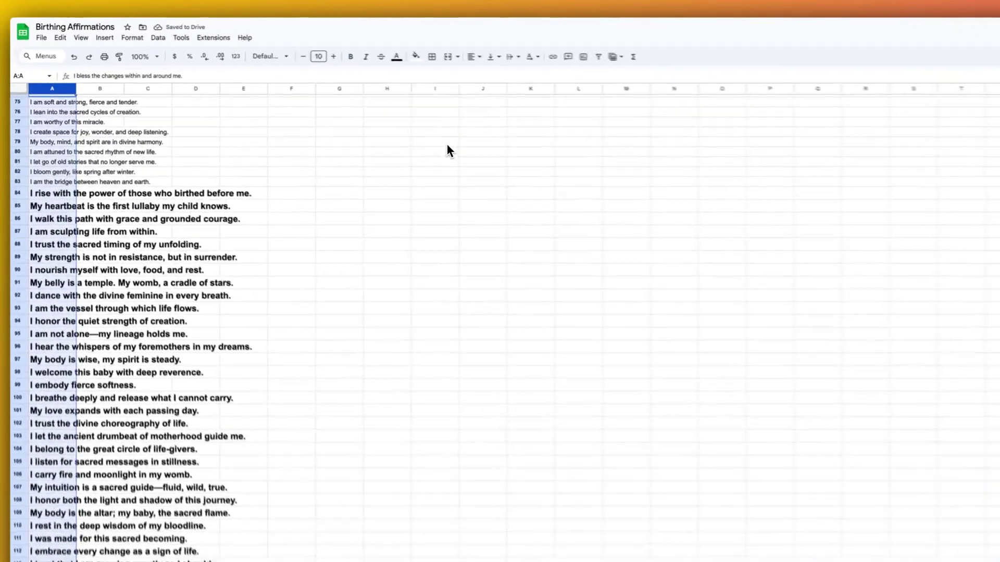
pyautogui.hotkey('ctrl', 'b')
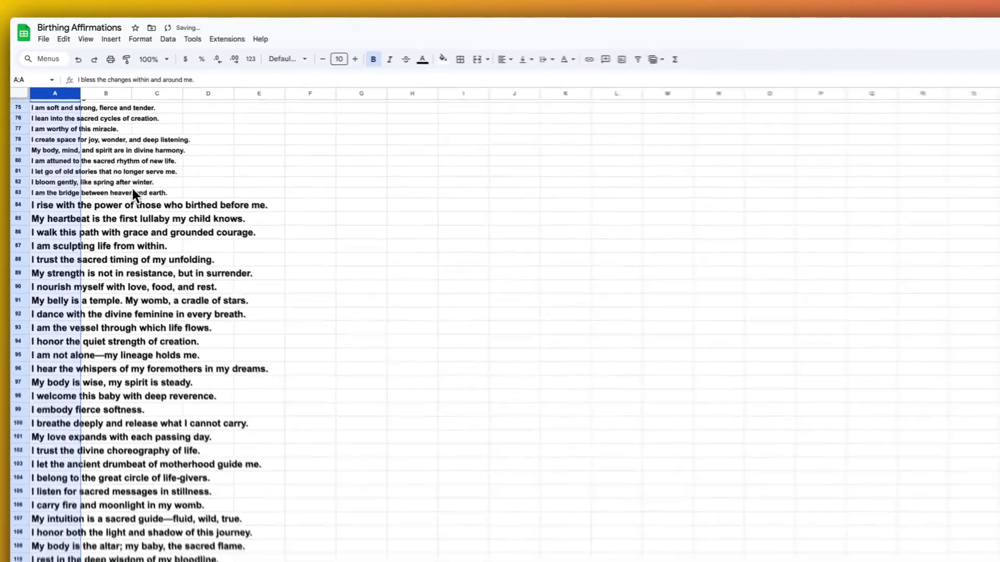
pyautogui.press('super+shift+period')
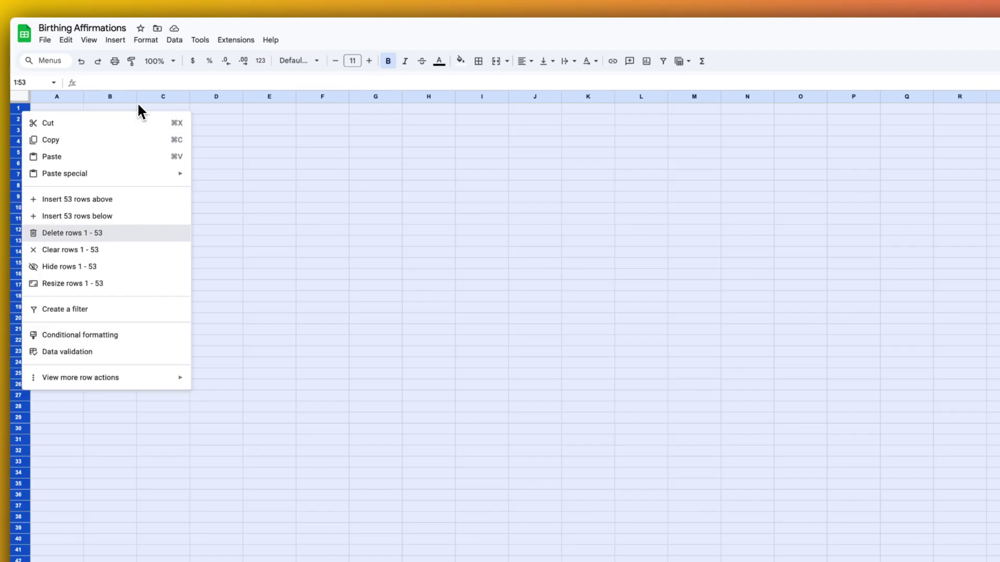
# Step: Delete the empty rows 1 to 53 above the affirmations and check the list through to its last row
pyautogui.click(57, 192)
pyautogui.scroll(-4, 84, 107)
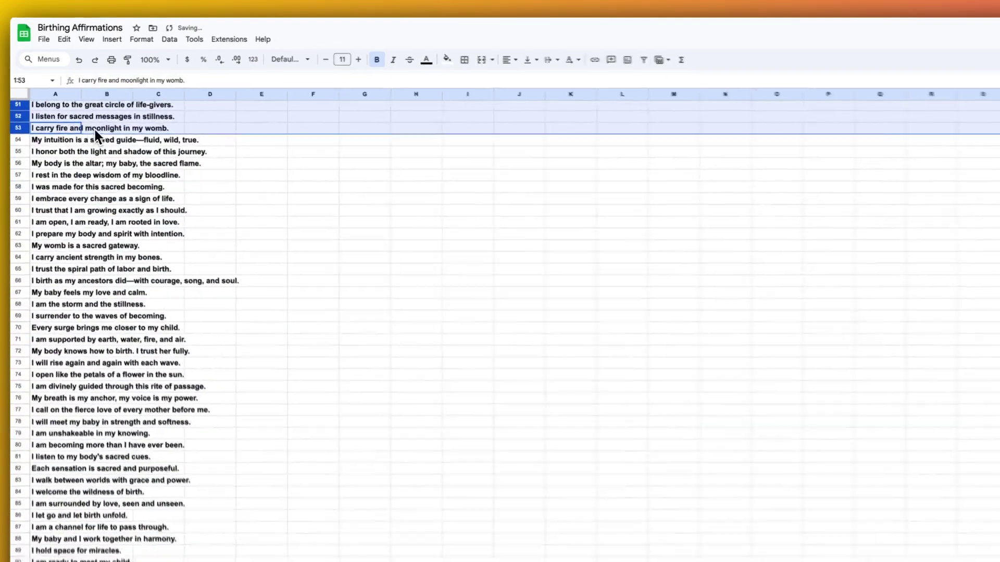
pyautogui.scroll(6, 99, 127)
pyautogui.scroll(-13, 69, 103)
pyautogui.scroll(6, 63, 100)
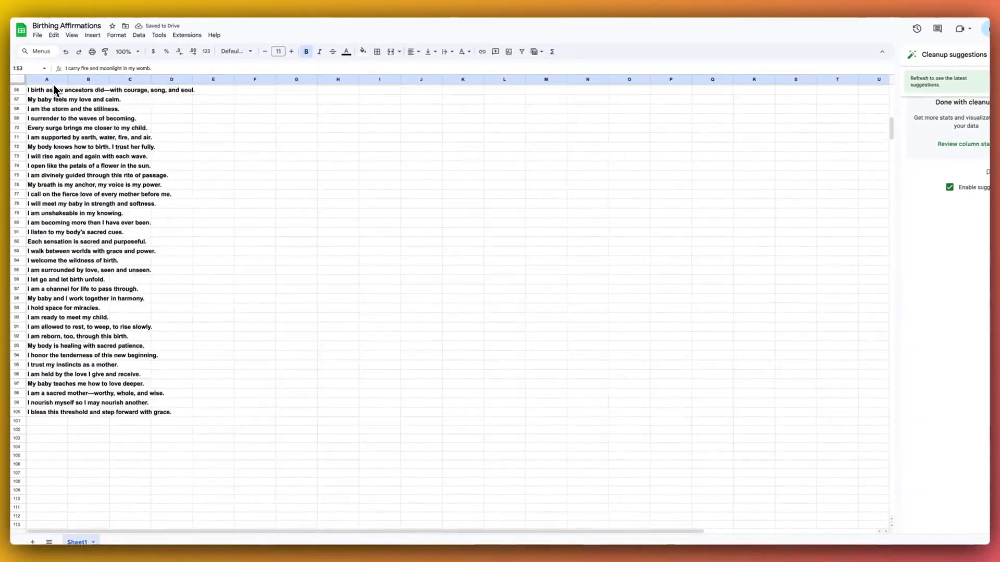
pyautogui.moveTo(54, 90); pyautogui.dragTo(55, 85)
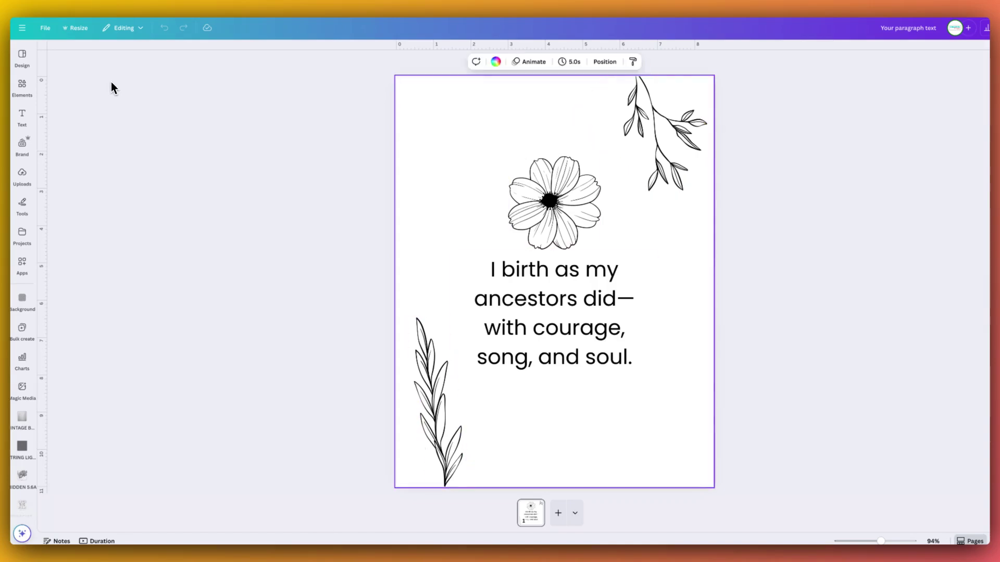
# Step: Switch back to the card design in Canva and search the elements for "watercolor background"
pyautogui.press('super+/')
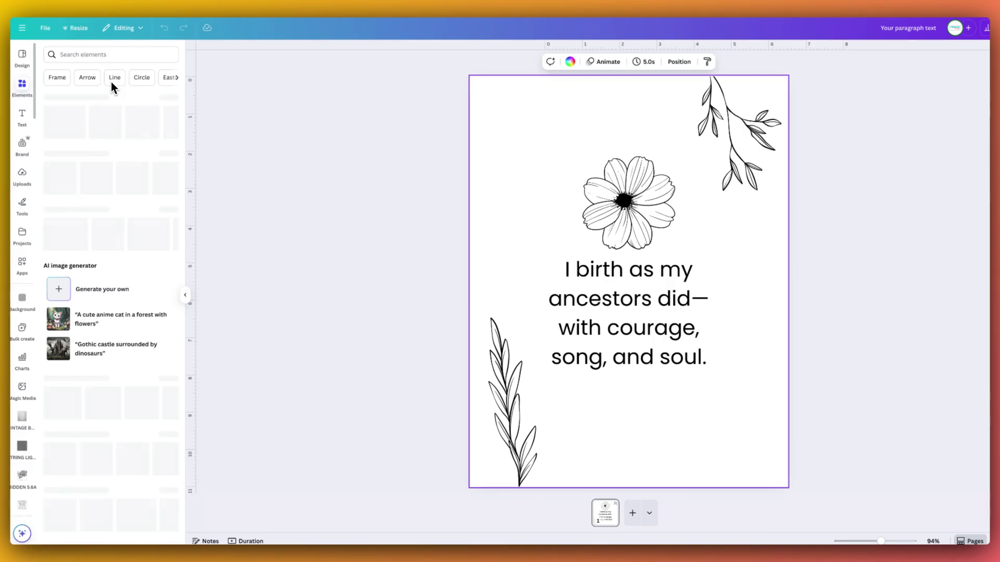
pyautogui.write('waterco')
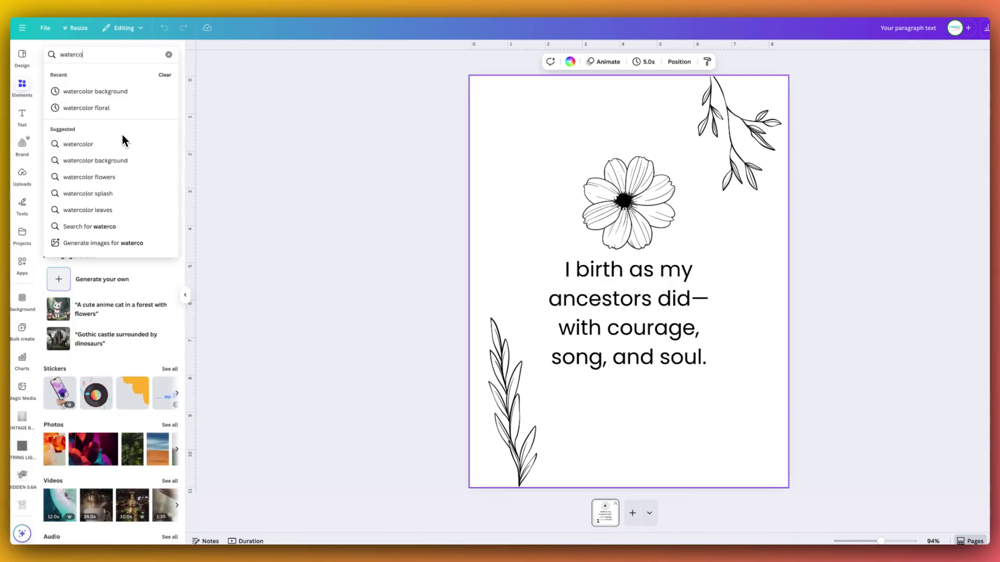
pyautogui.write('lor background')
pyautogui.press('Return')
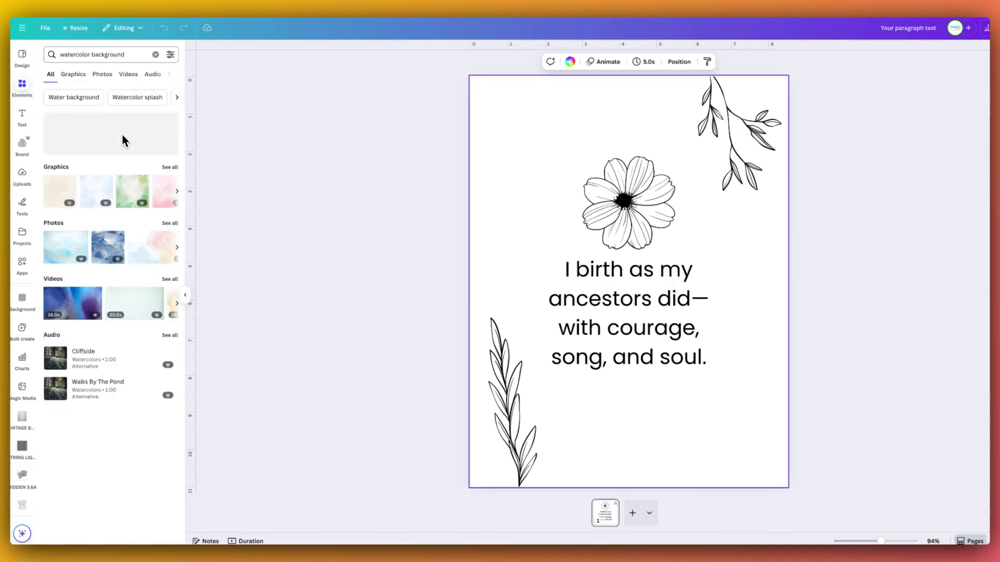
# Step: Filter the watercolor background results to free items and show only the graphics
pyautogui.click(170, 55)
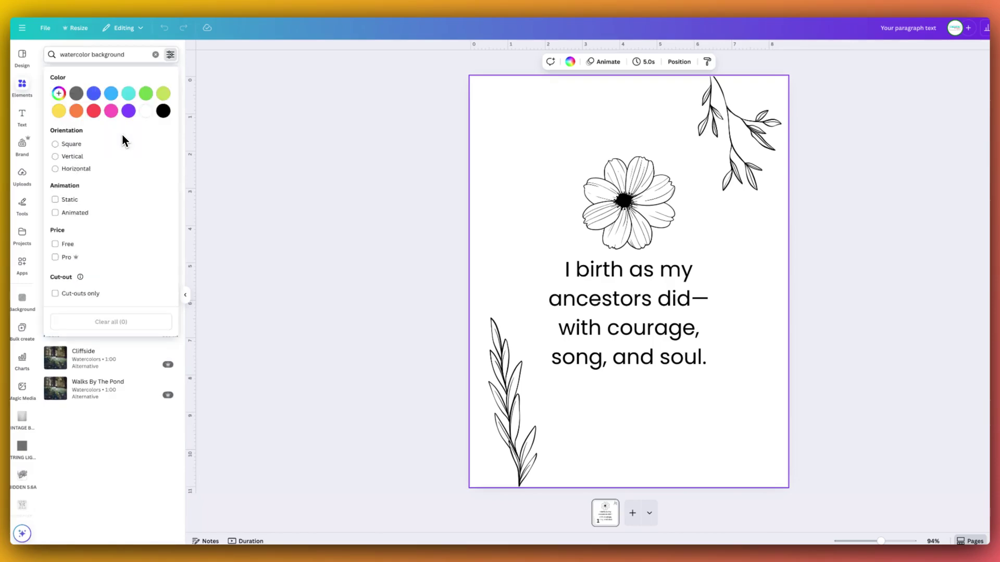
pyautogui.press('Escape')
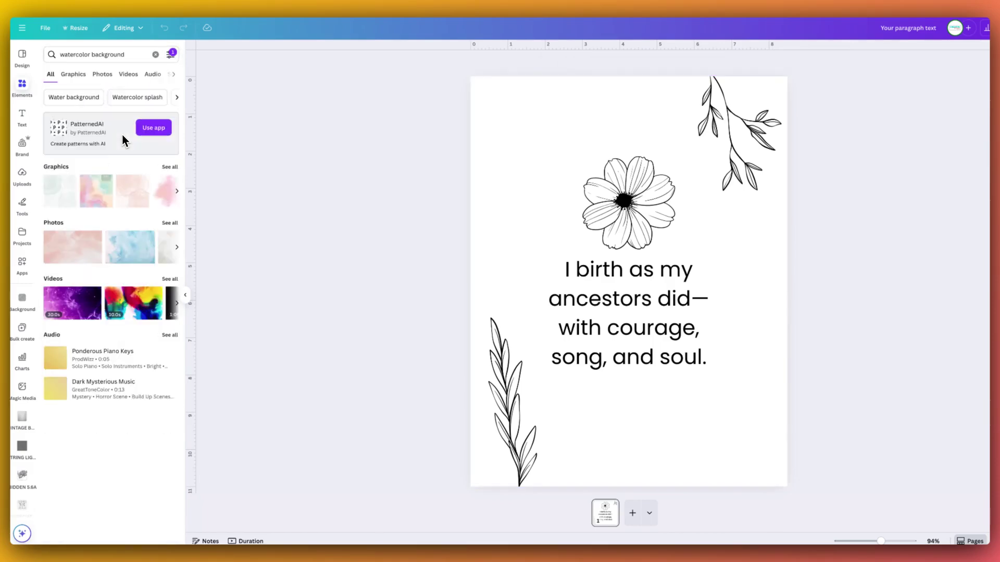
pyautogui.click(74, 74)
# Step: Add the peach and green watercolor graphic to the card and set it as the page background
pyautogui.scroll(-2, 78, 241)
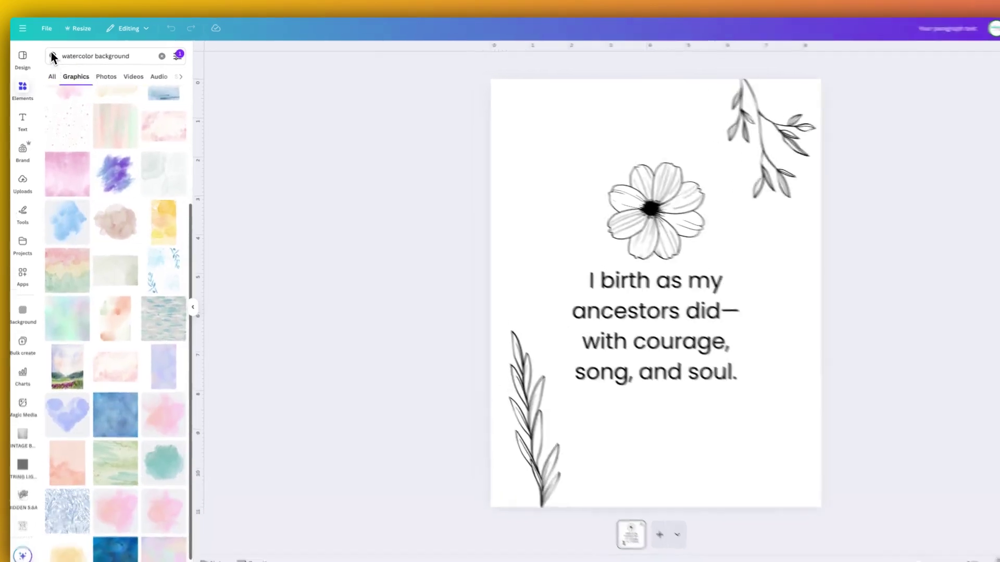
pyautogui.scroll(2, 89, 260)
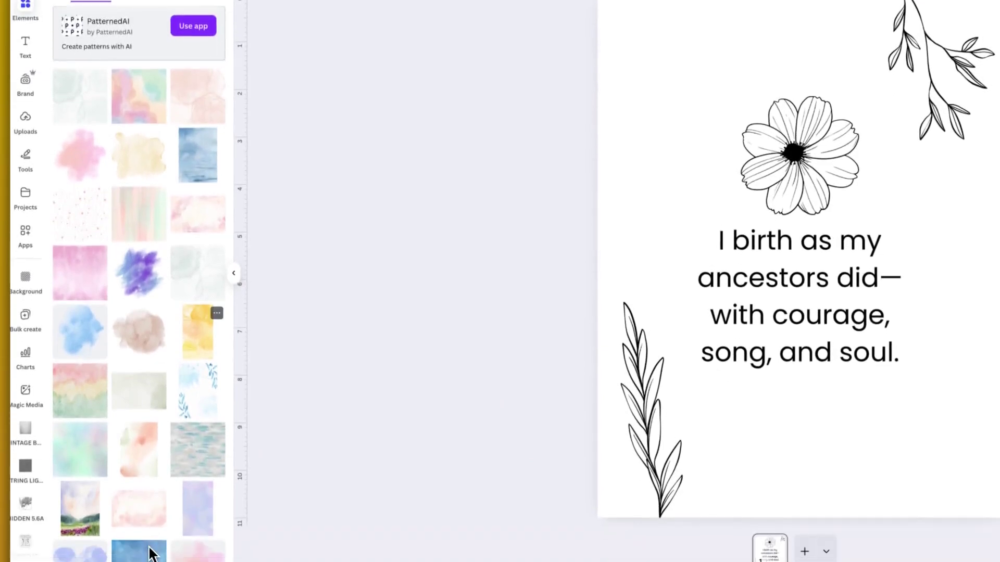
pyautogui.scroll(-1, 150, 552)
pyautogui.click(140, 426)
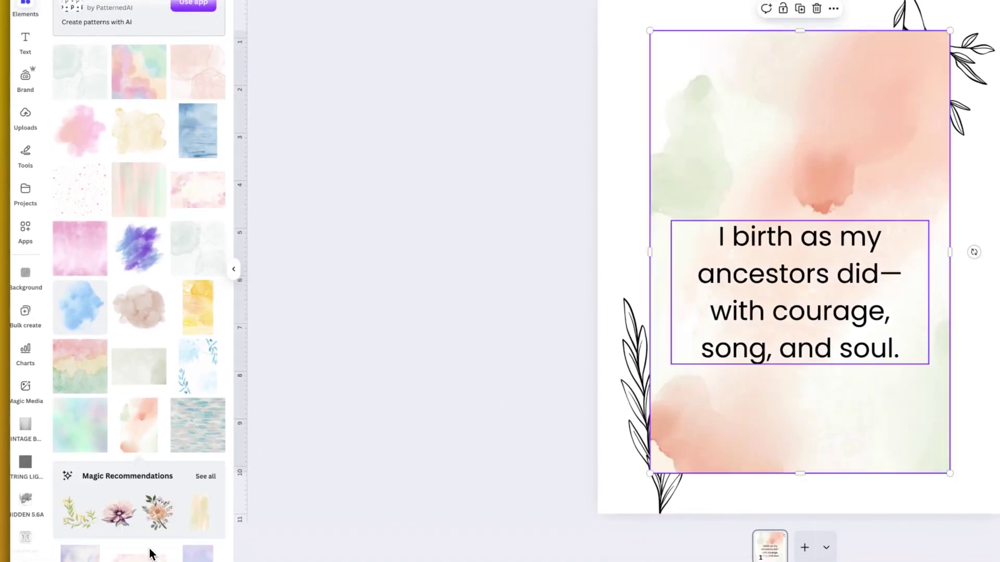
pyautogui.rightClick(708, 464)
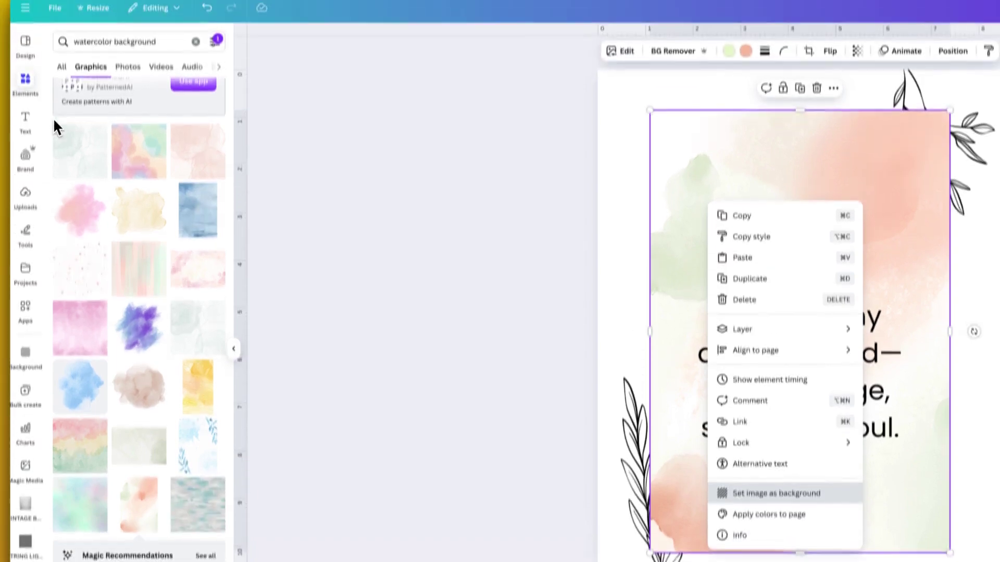
pyautogui.click(776, 414)
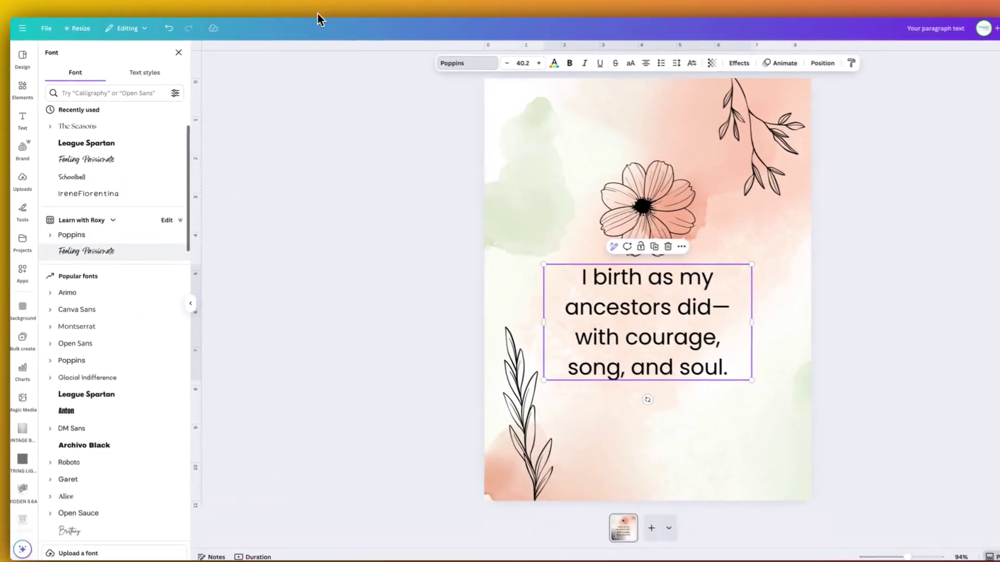
# Step: Set the affirmation text in The Seasons, then widen its box to fit three lines and center it horizontally on the card
pyautogui.click(77, 127)
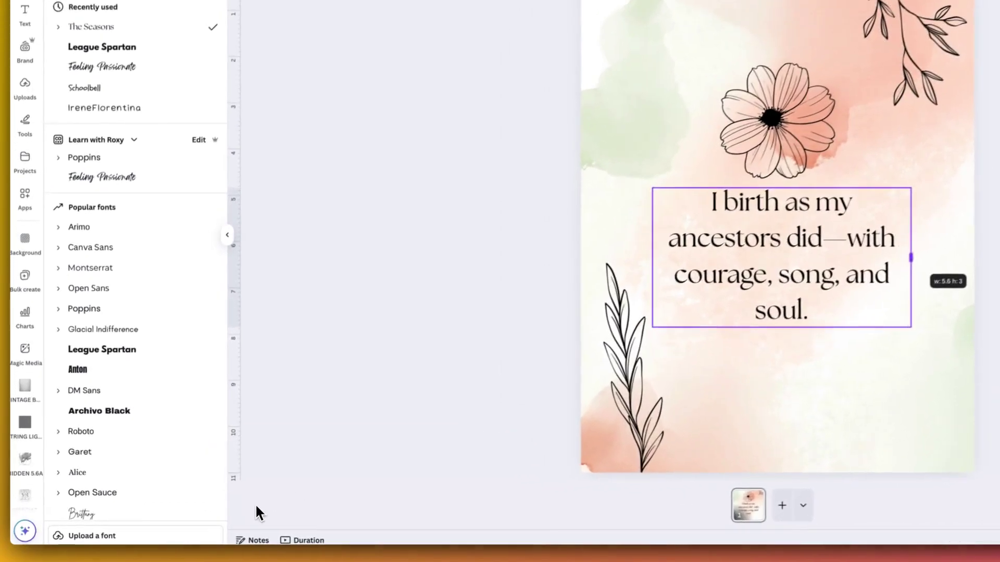
pyautogui.moveTo(911, 257); pyautogui.dragTo(916, 258)
pyautogui.moveTo(784, 240); pyautogui.dragTo(778, 240)
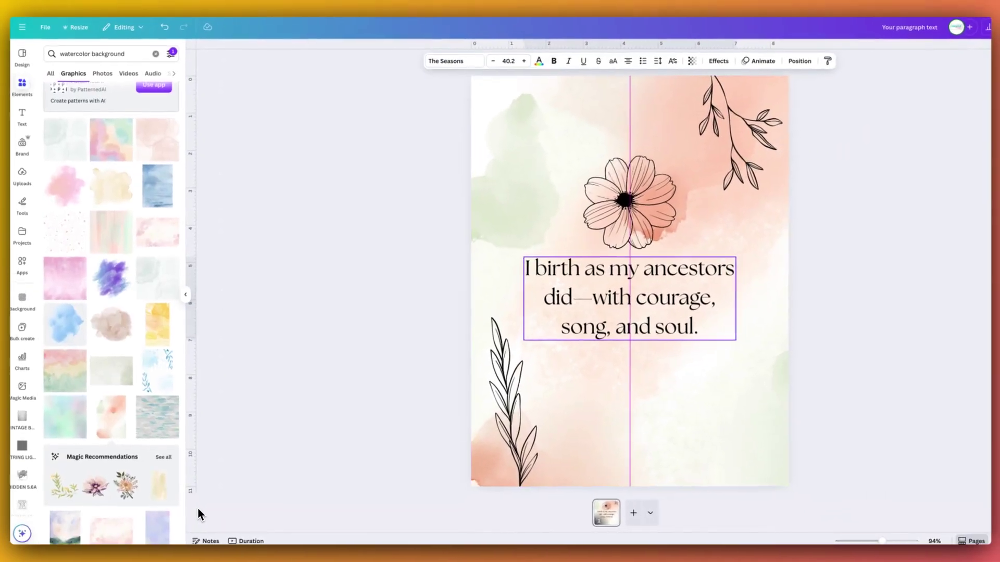
pyautogui.click(636, 380)
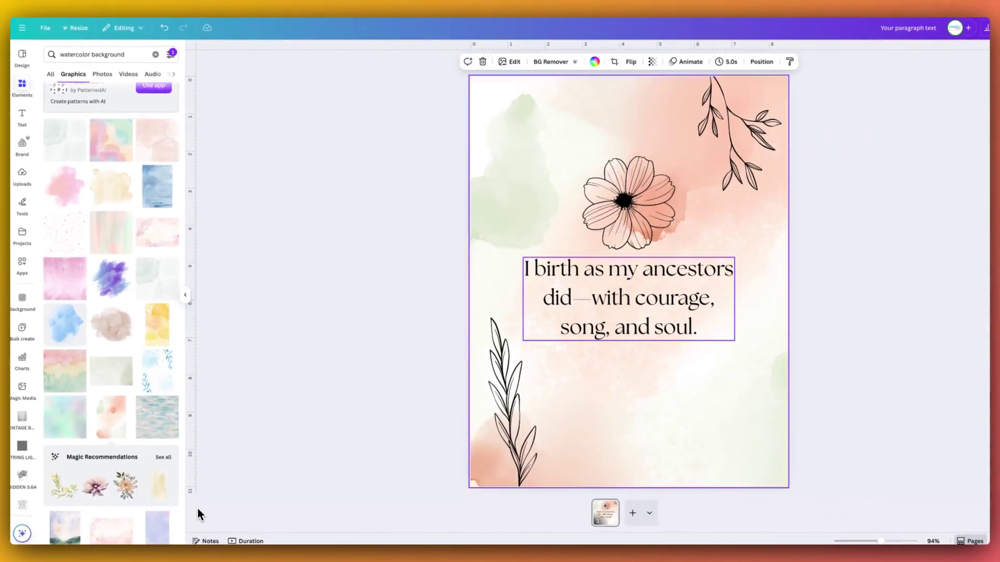
pyautogui.click(629, 318)
pyautogui.click(633, 380)
pyautogui.click(629, 318)
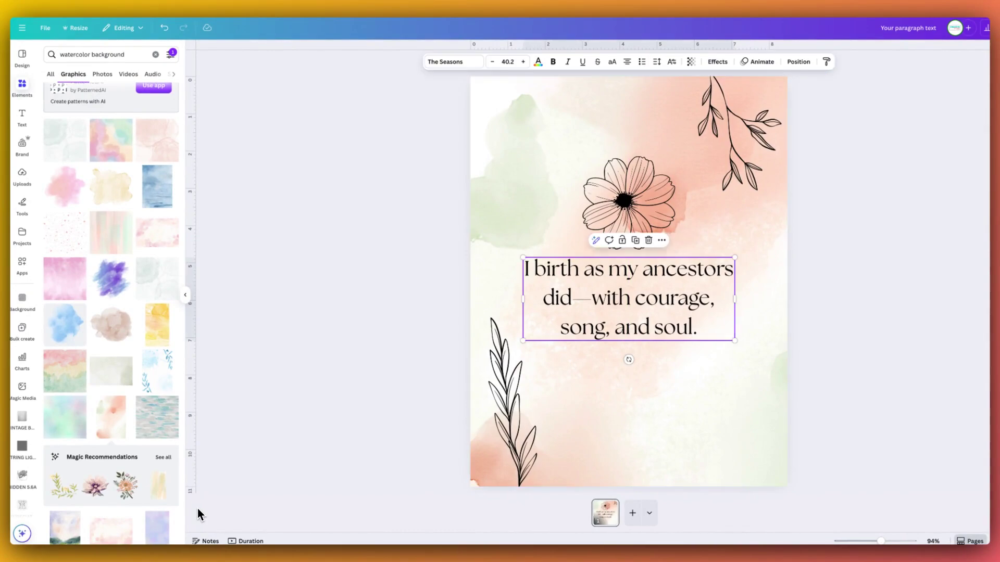
# Step: Switch to the Birthing Affirmations spreadsheet in Google Sheets and copy all affirmations in A1:A100
pyautogui.hotkey('ctrl', 'Tab')
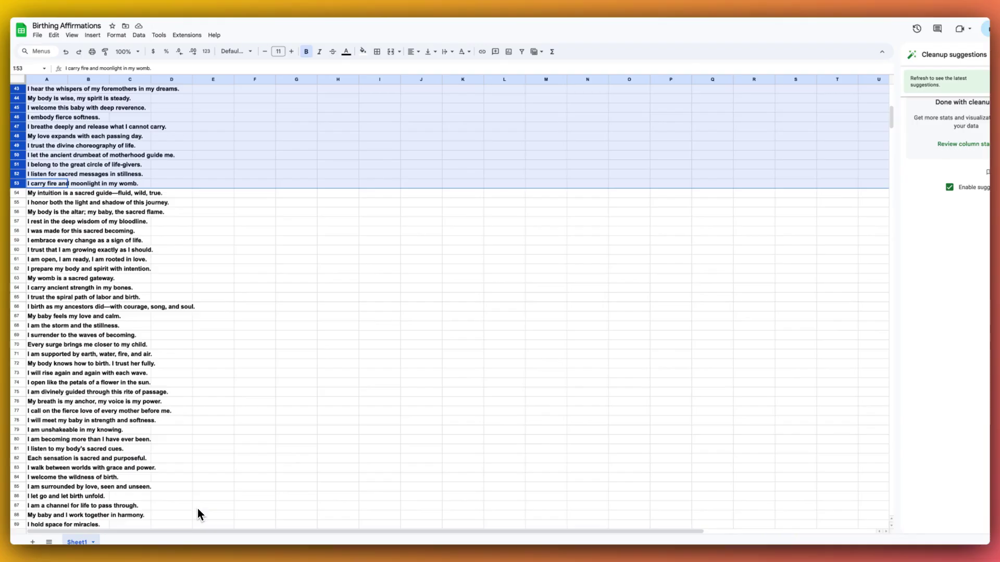
pyautogui.click(47, 108)
pyautogui.scroll(10, 198, 509)
pyautogui.press('super+Up')
pyautogui.press('shift+super+Down')
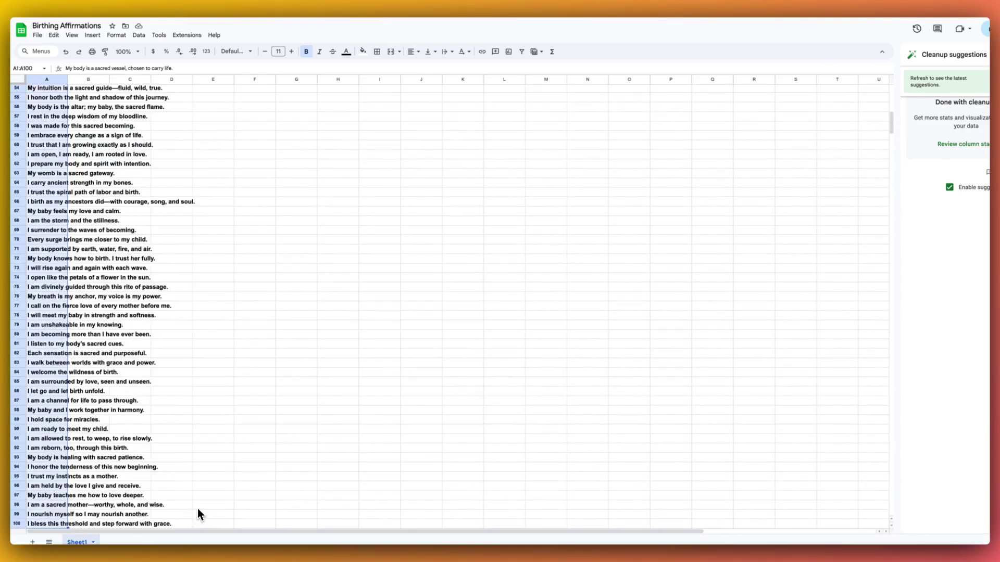
pyautogui.press('super+c')
# Step: Return to Canva, paste the copied affirmations into the bulk create table from row 1, and connect that column to the card's text
pyautogui.hotkey('ctrl', 'Tab')
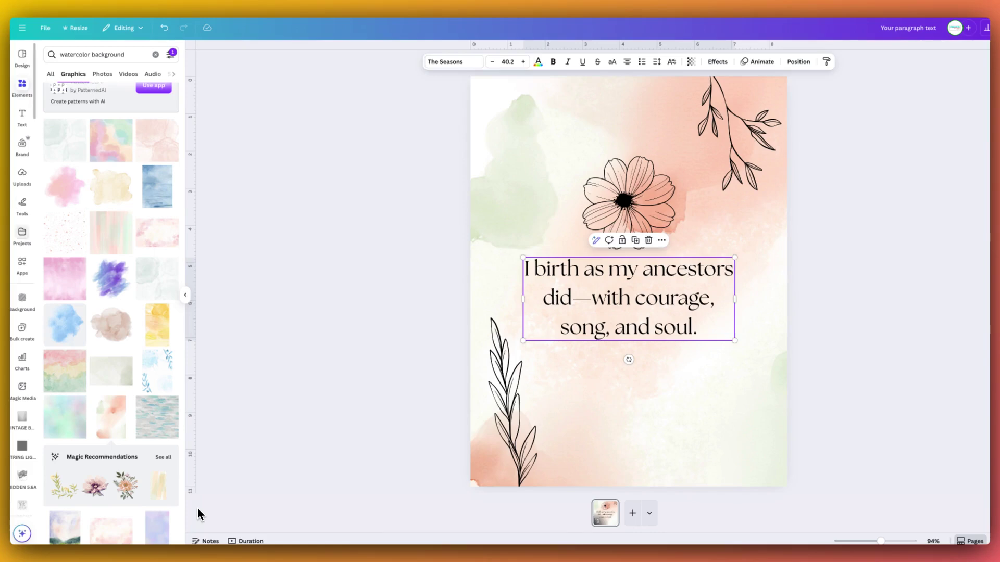
pyautogui.click(22, 332)
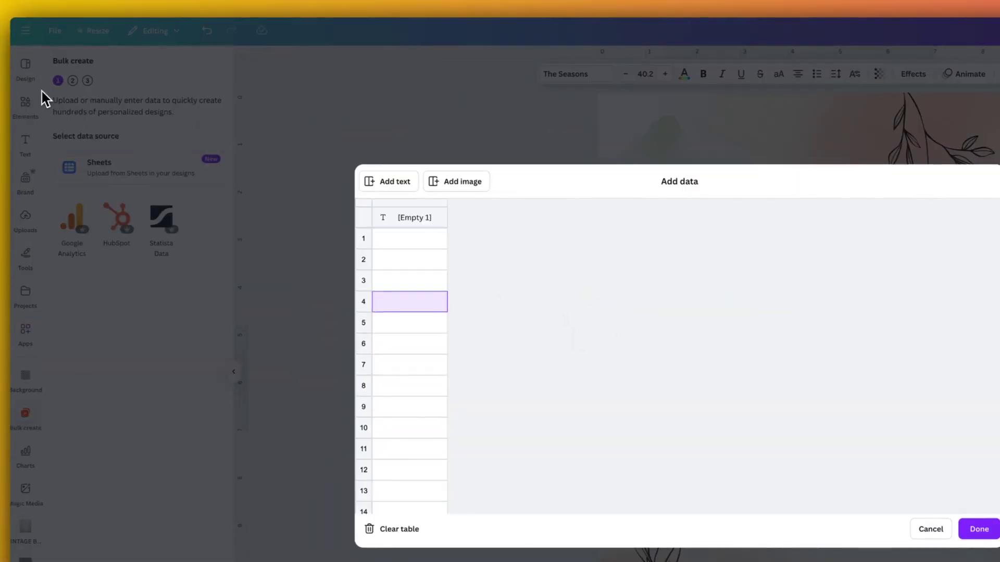
pyautogui.press('Up')
pyautogui.press('Up')
pyautogui.press('Up')
pyautogui.hotkey('ctrl', 'v')
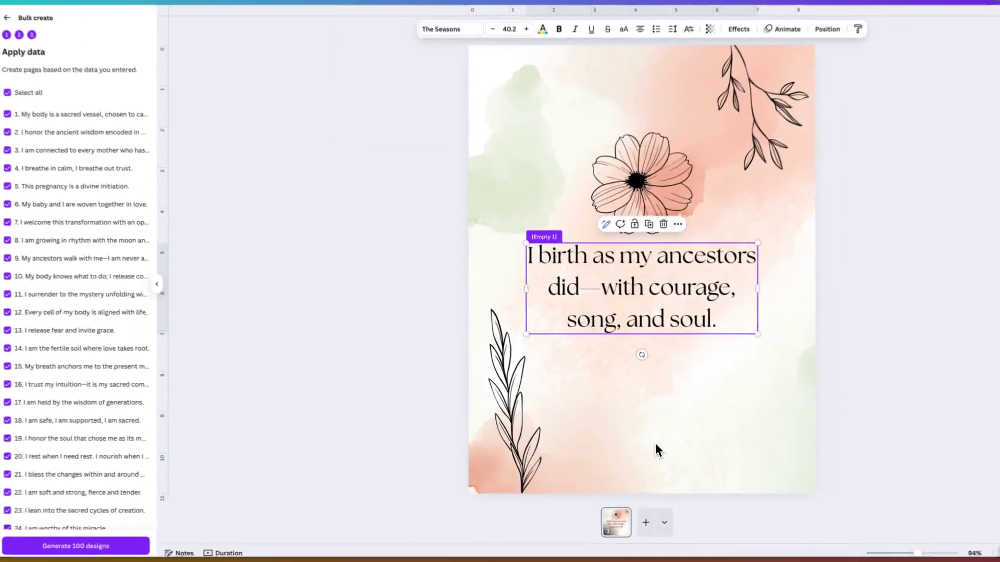
pyautogui.scroll(-5, 76, 313)
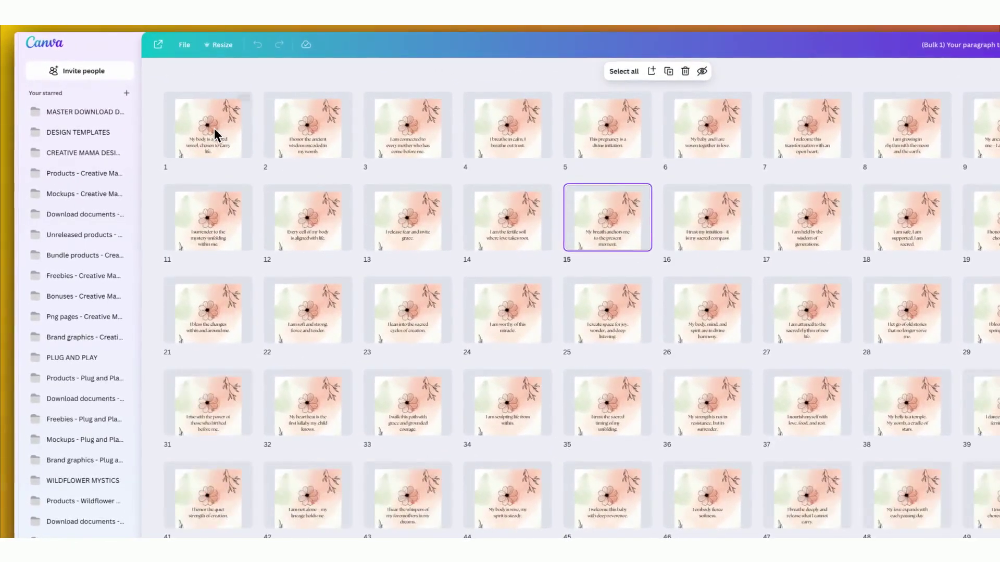
# Step: Open the first generated card at full size and view the file types available for downloading the design
pyautogui.doubleClick(189, 120)
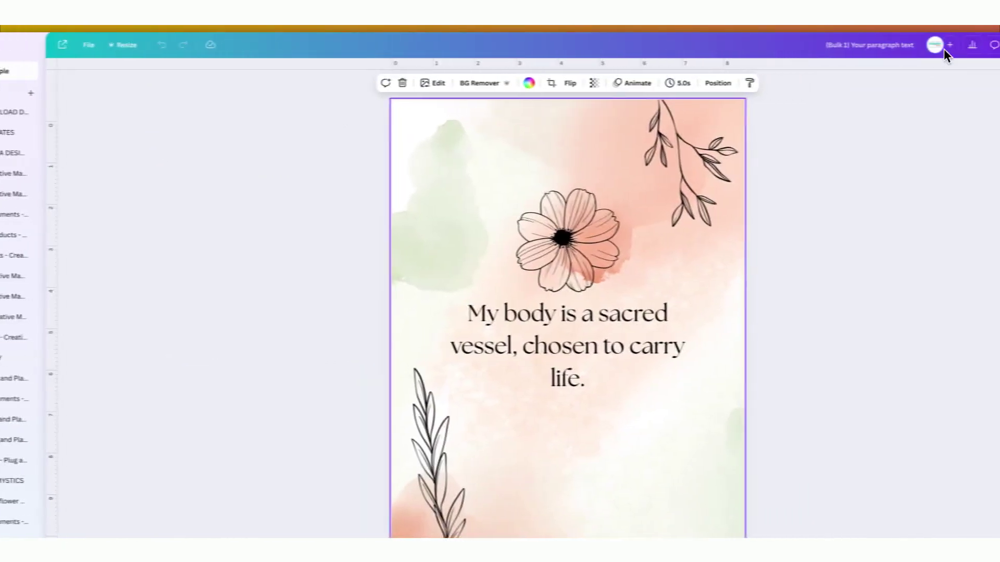
pyautogui.click(990, 45)
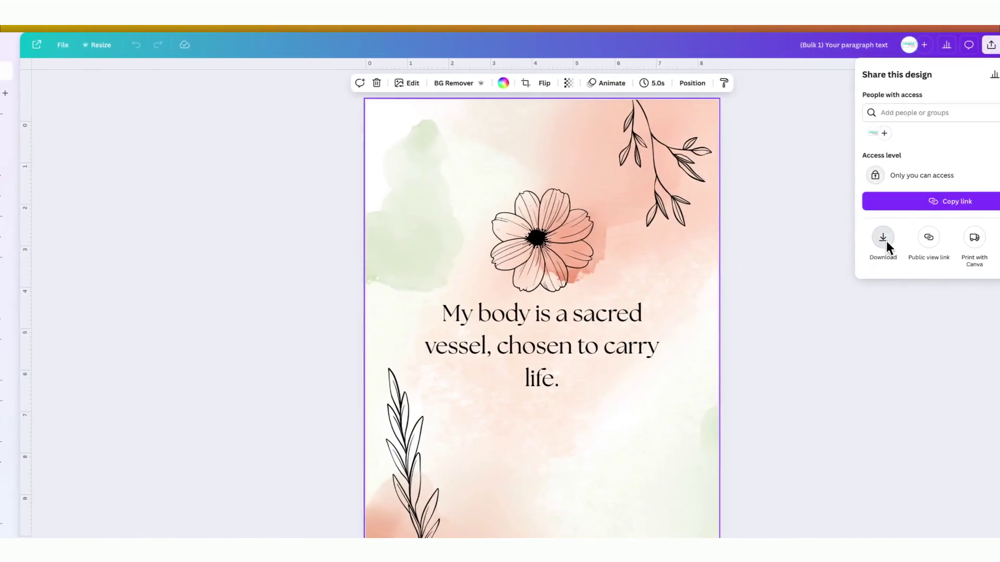
pyautogui.click(883, 240)
pyautogui.click(889, 110)
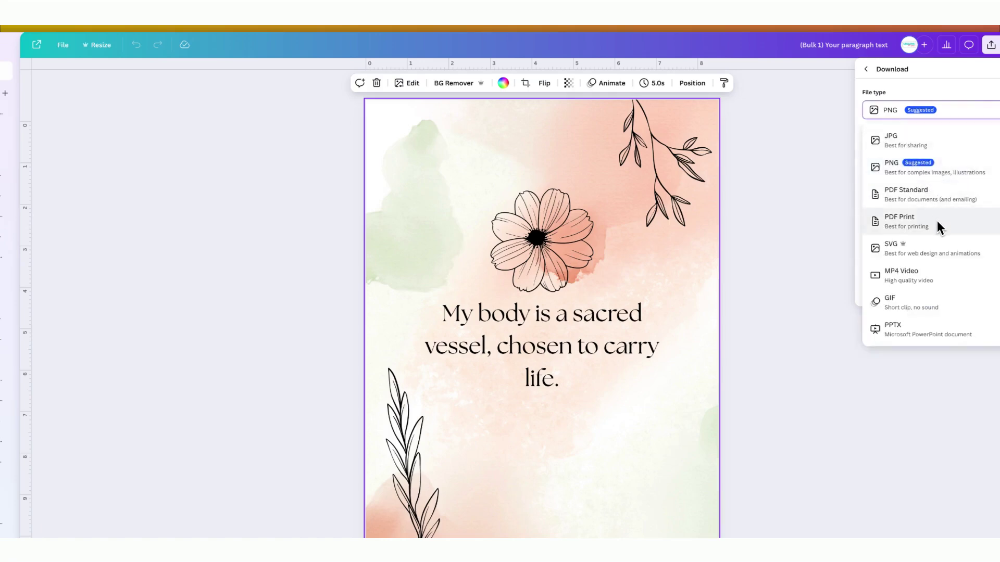
pyautogui.click(802, 172)
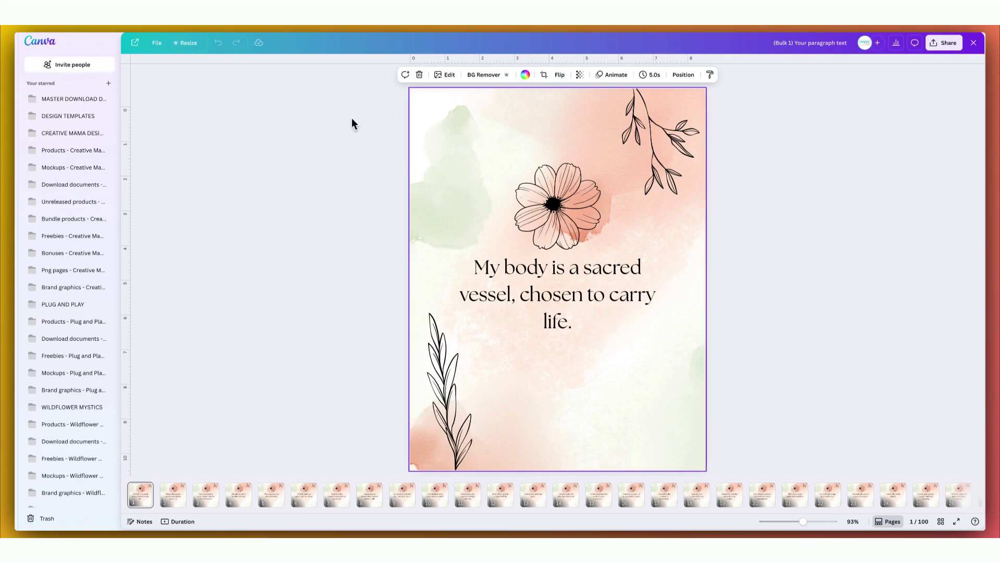
# Step: Look through the affirmation card layouts in the Etsy Listing Mockup Templates design up to its last page
pyautogui.scroll(-1, 420, 140)
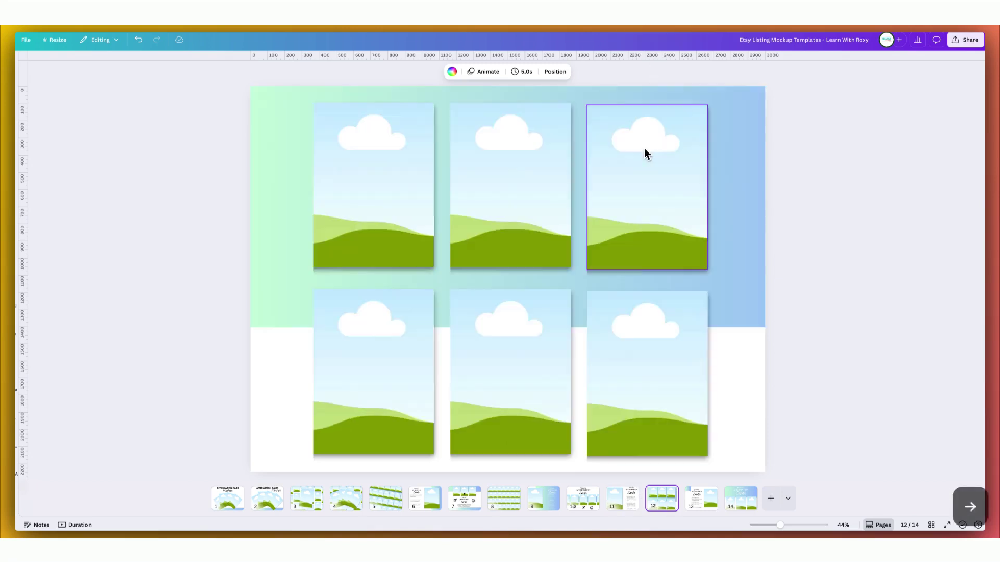
pyautogui.scroll(-2, 644, 148)
pyautogui.scroll(-2, 644, 148)
pyautogui.scroll(-2, 645, 148)
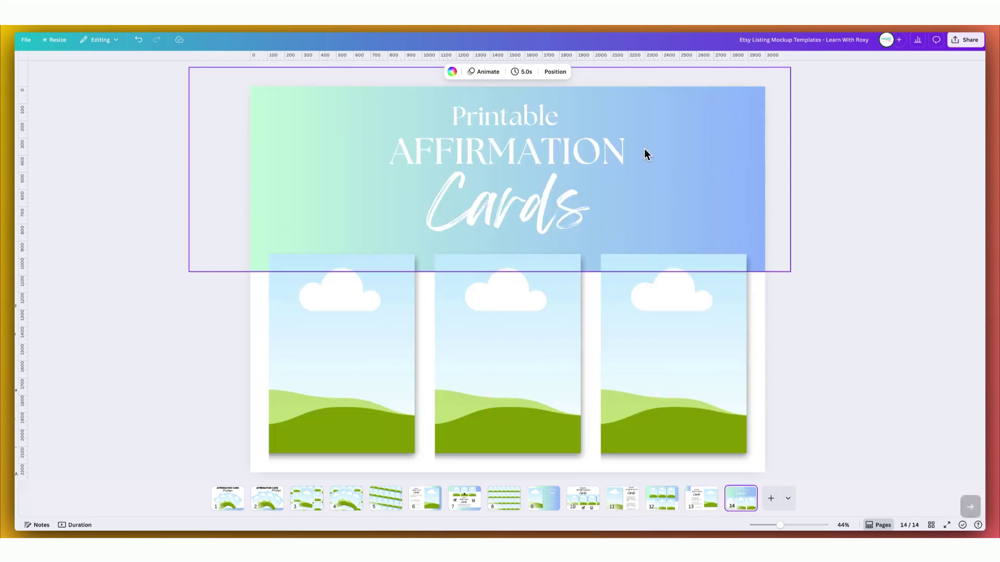